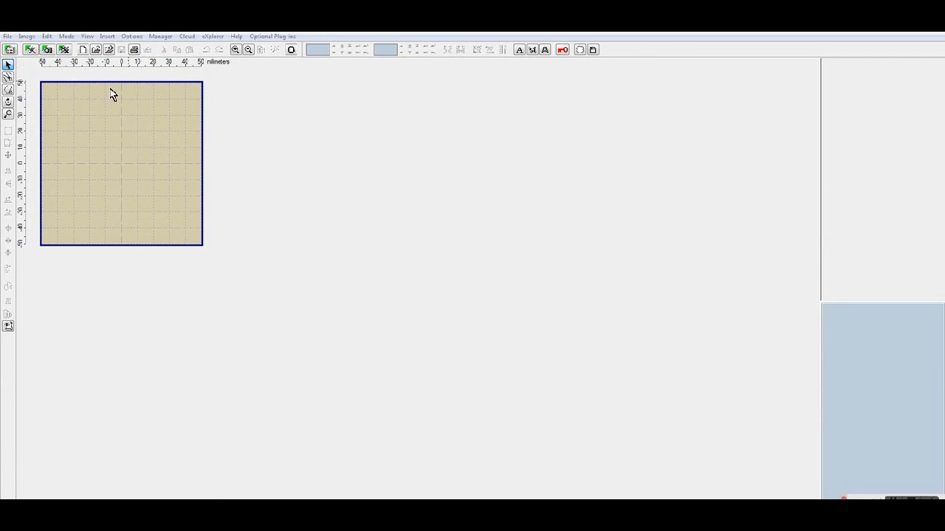
Import the fish3-clear-flat image from the FuninttheSandColl folder as the tracing background in a new design.
click(30, 50)
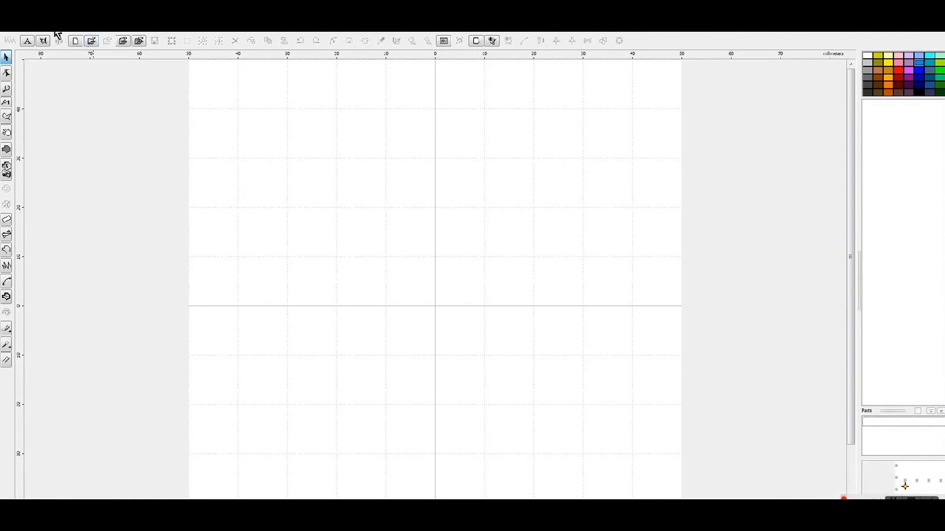
click(55, 35)
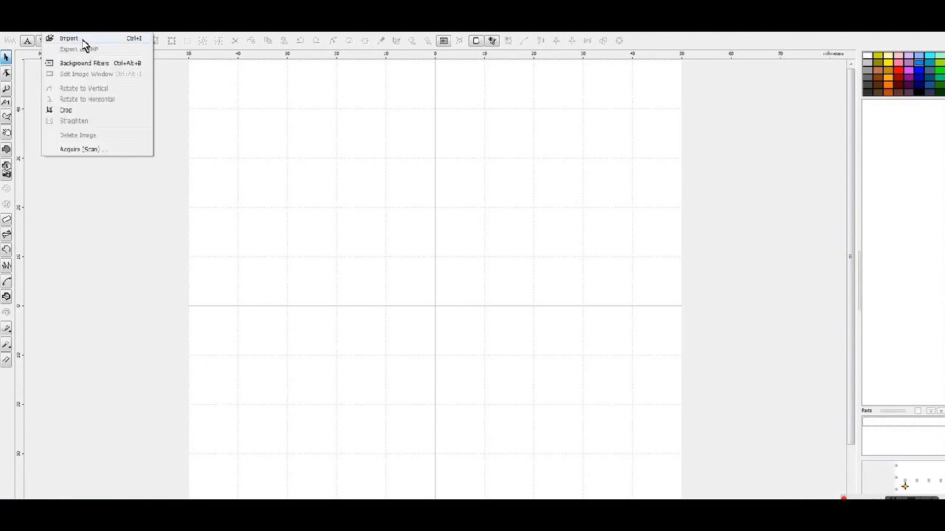
click(74, 38)
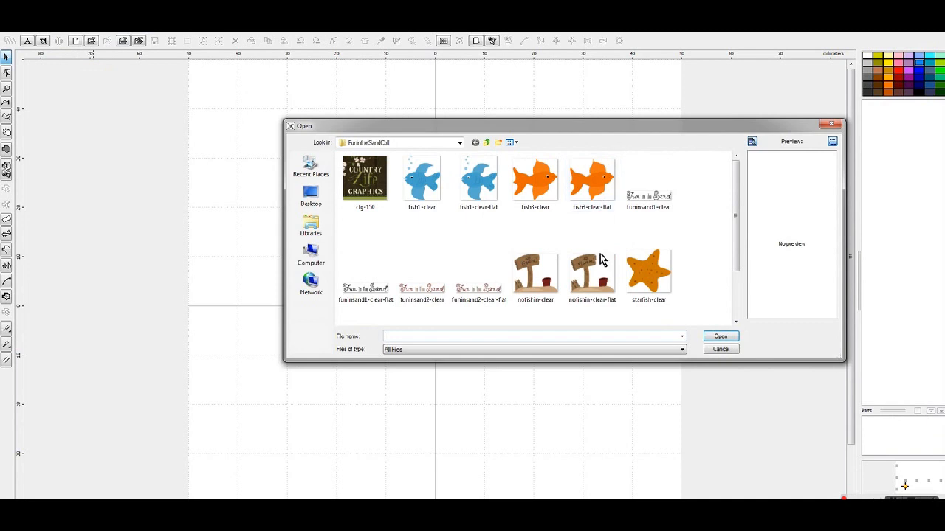
click(589, 193)
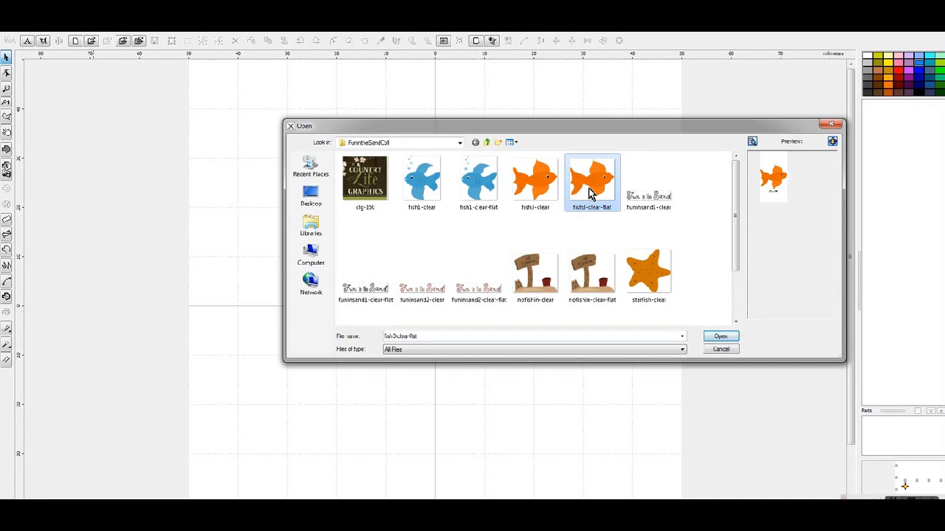
click(728, 337)
click(462, 306)
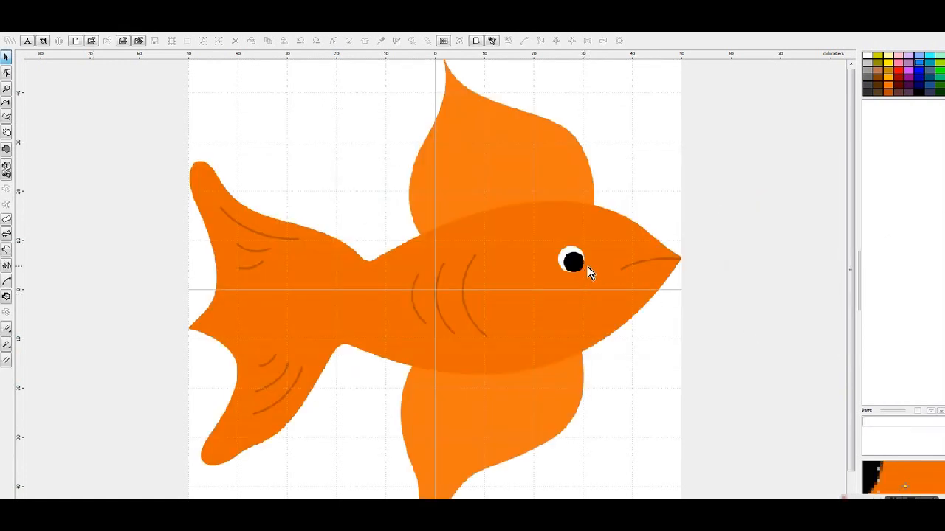
Start a fill object at the front base of the upper fin and trace its front edge up to the tip.
click(6, 151)
click(591, 209)
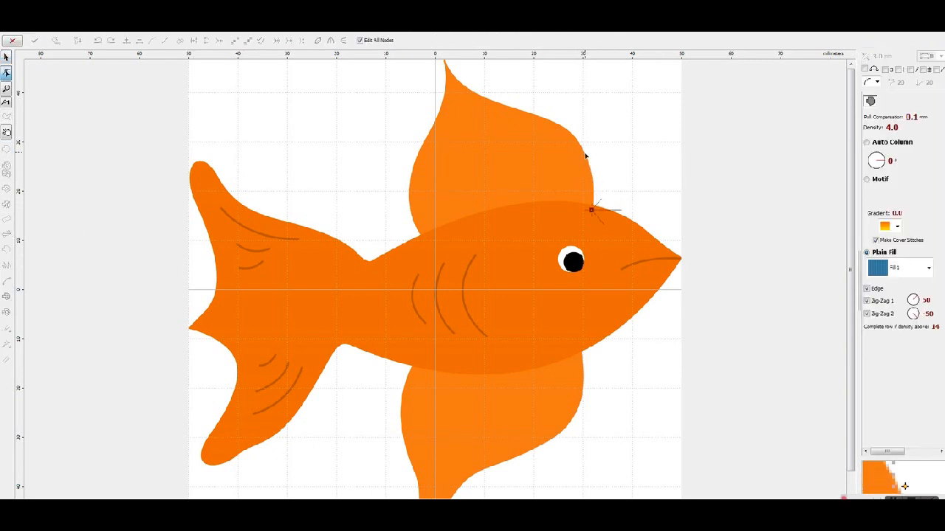
click(585, 154)
click(591, 181)
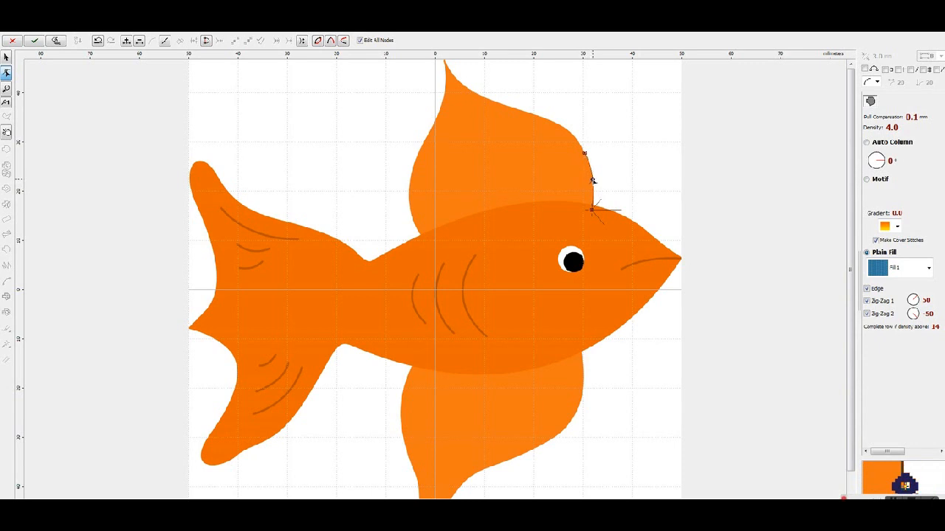
click(528, 113)
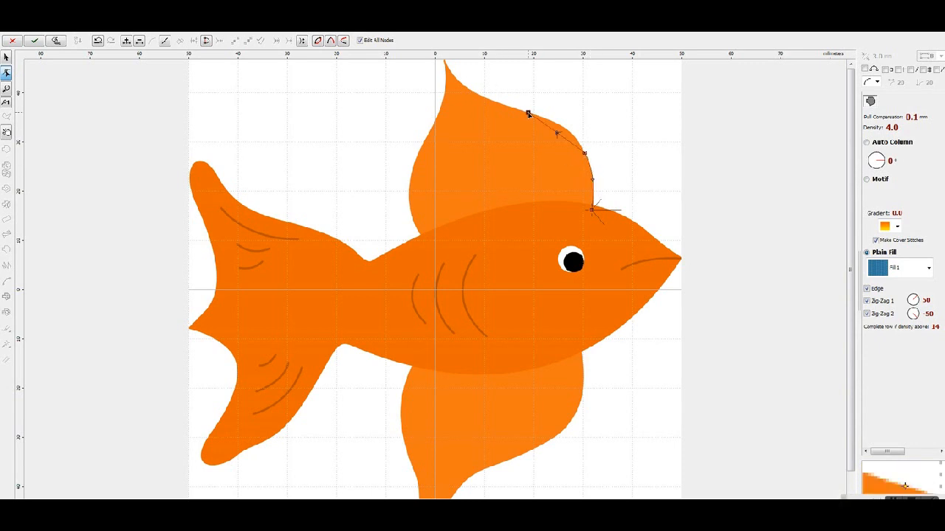
click(566, 129)
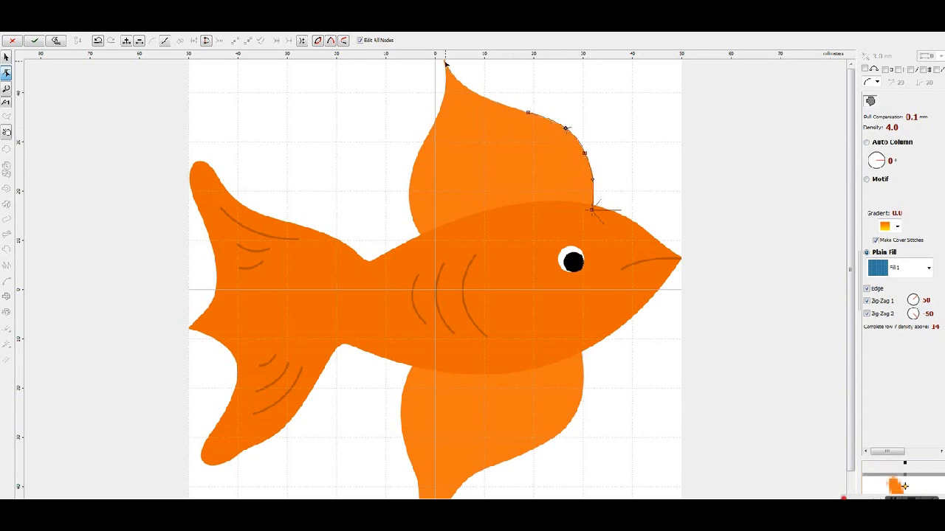
click(463, 90)
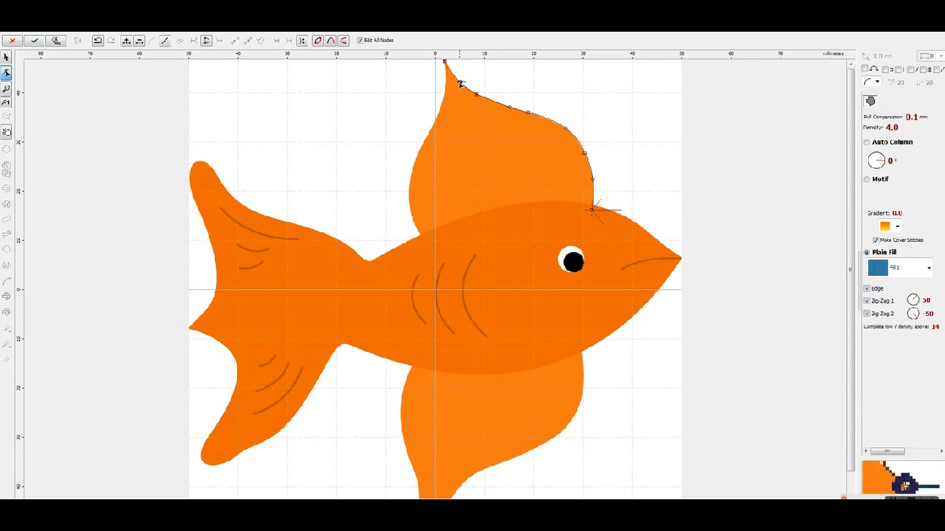
Trace the upper fin's rear edge down to the body and close the outline with a curve just inside the body.
click(437, 113)
drag(443, 90, 446, 92)
click(415, 167)
click(422, 236)
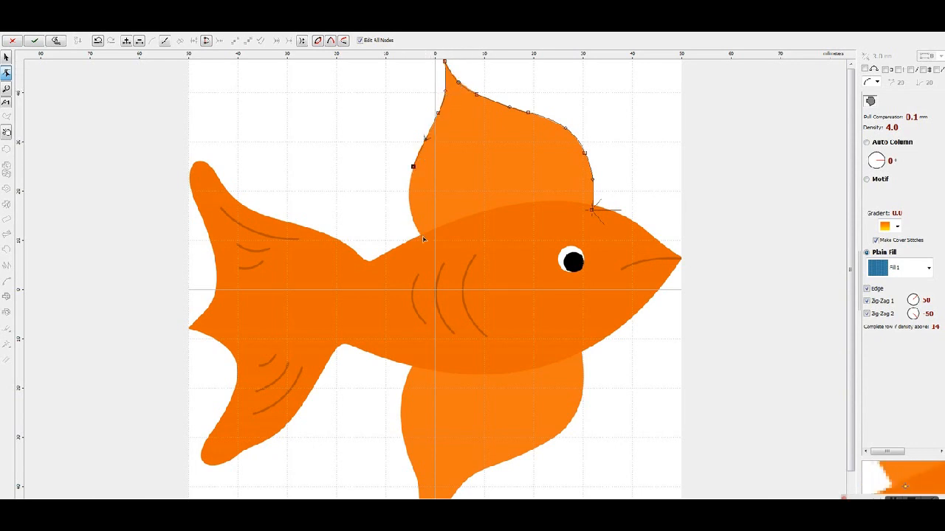
drag(417, 201, 410, 205)
click(593, 210)
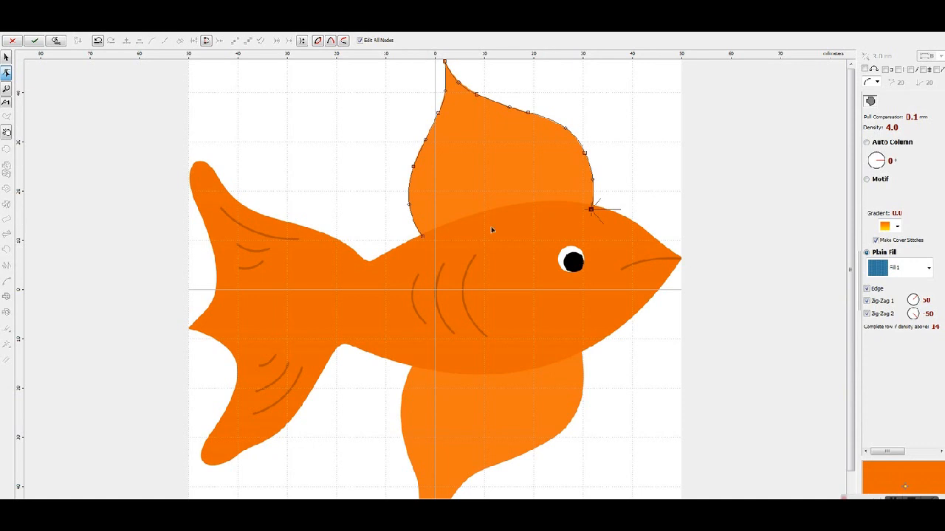
click(590, 212)
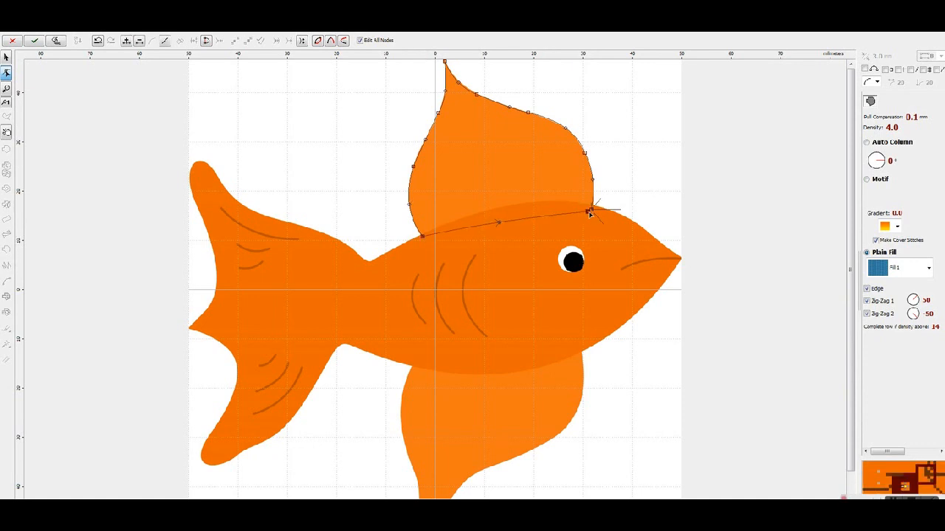
drag(499, 223, 522, 209)
Turn off Zig-Zag 2 for the upper fin and set its fill angle to 10°.
click(886, 315)
scroll(886, 164, down, 2)
scroll(886, 163, up, 6)
scroll(886, 164, down, 5)
scroll(886, 164, up, 2)
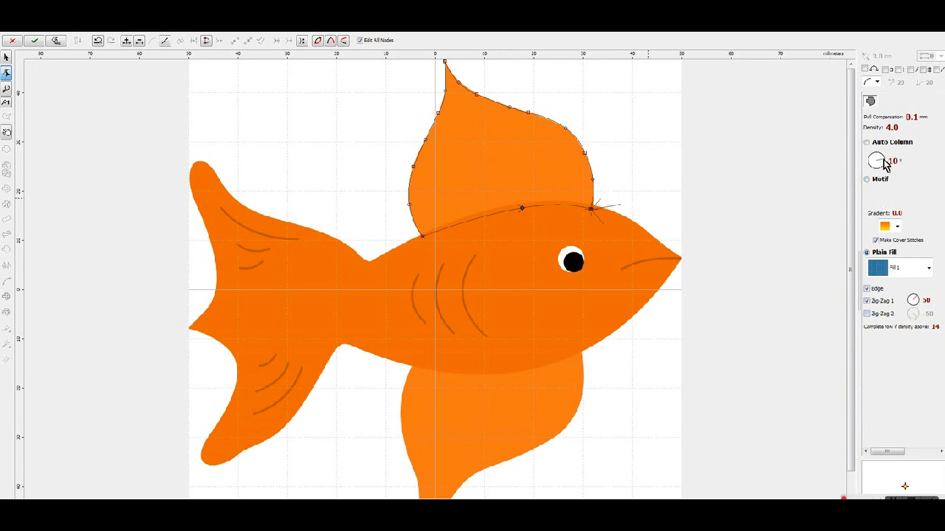
Set the upper fin's Zig-Zag 1 underlay spacing to 3.0 mm and generate its stitches.
click(928, 452)
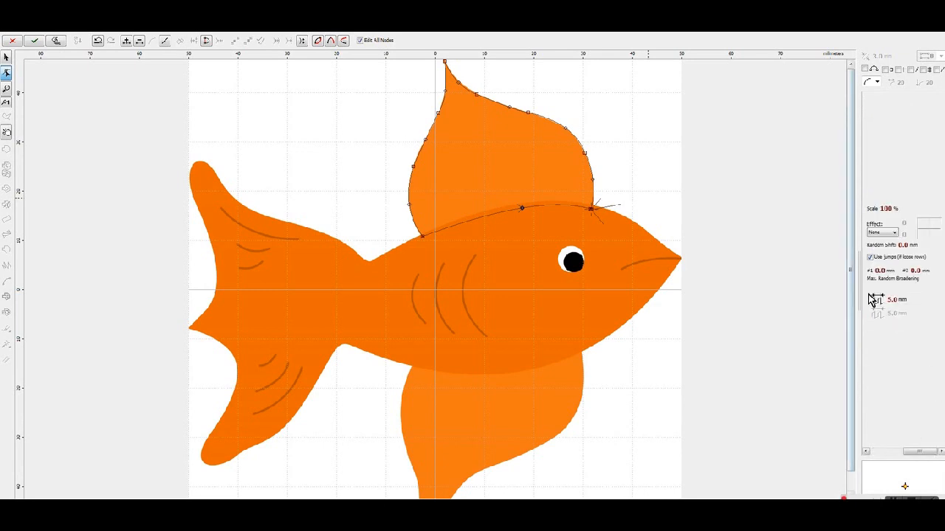
click(874, 300)
click(78, 120)
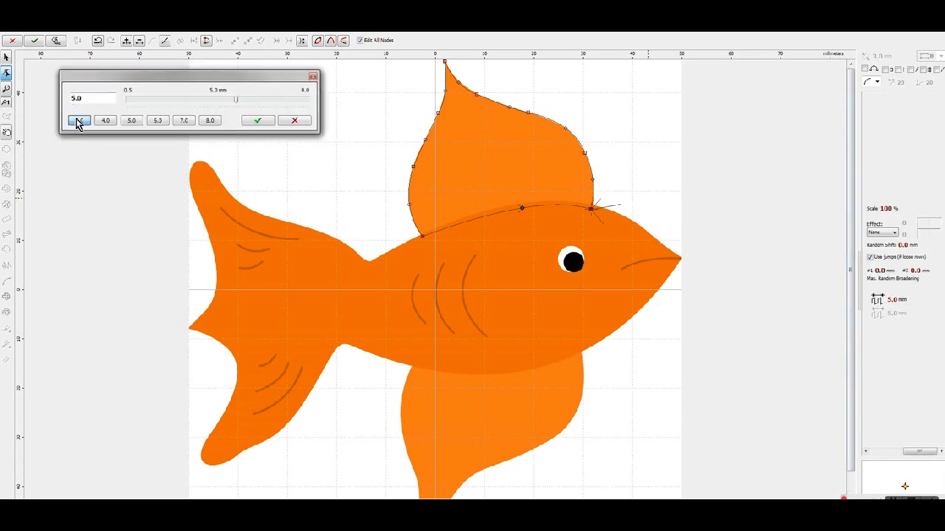
click(257, 120)
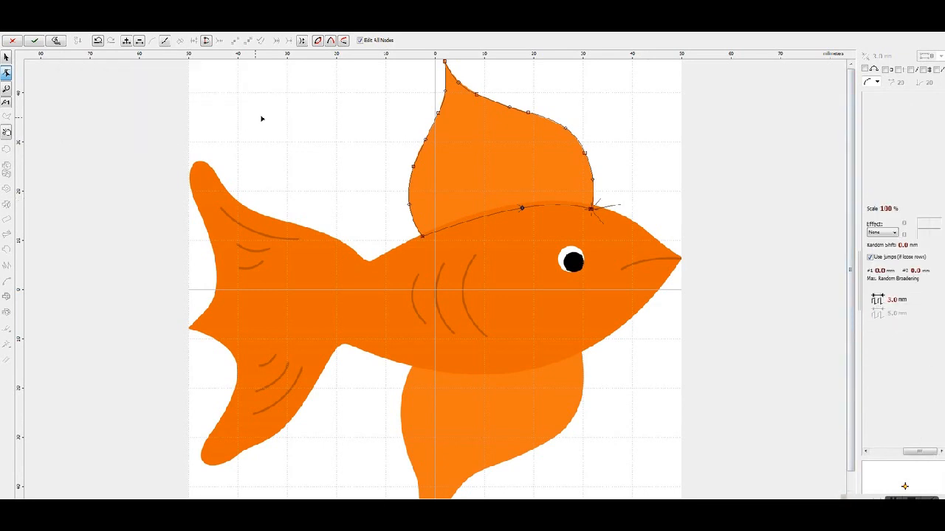
right_click(480, 155)
click(549, 185)
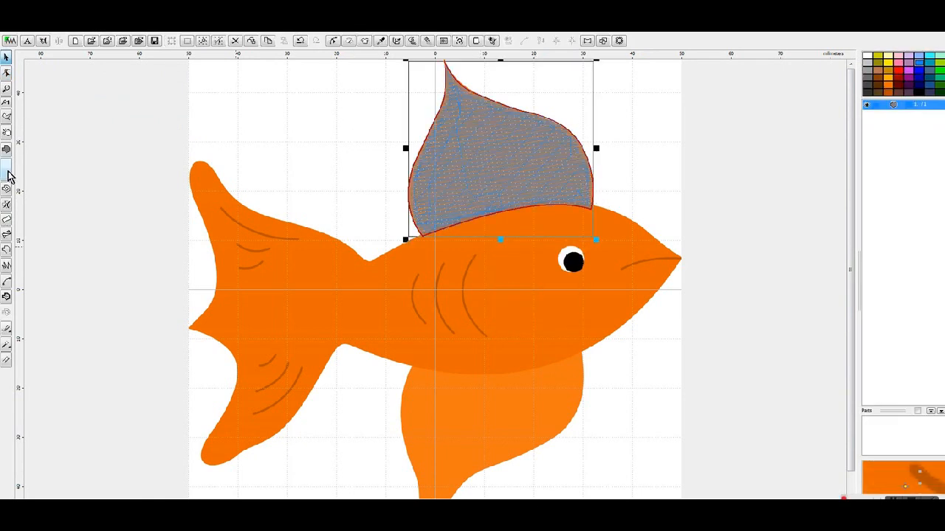
Draw a Single Stitch connection from the upper fin's front base to the lower fin's front base and generate its stitches.
click(591, 211)
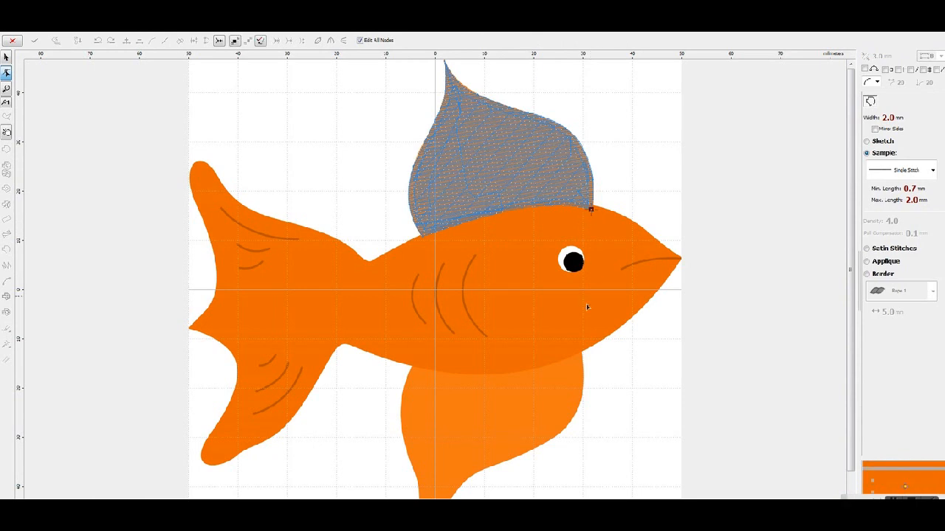
click(582, 348)
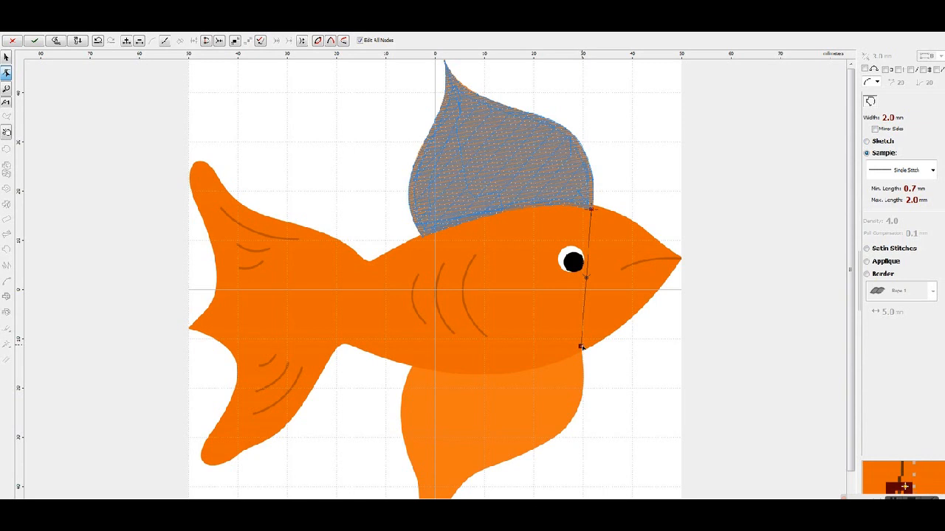
right_click(580, 348)
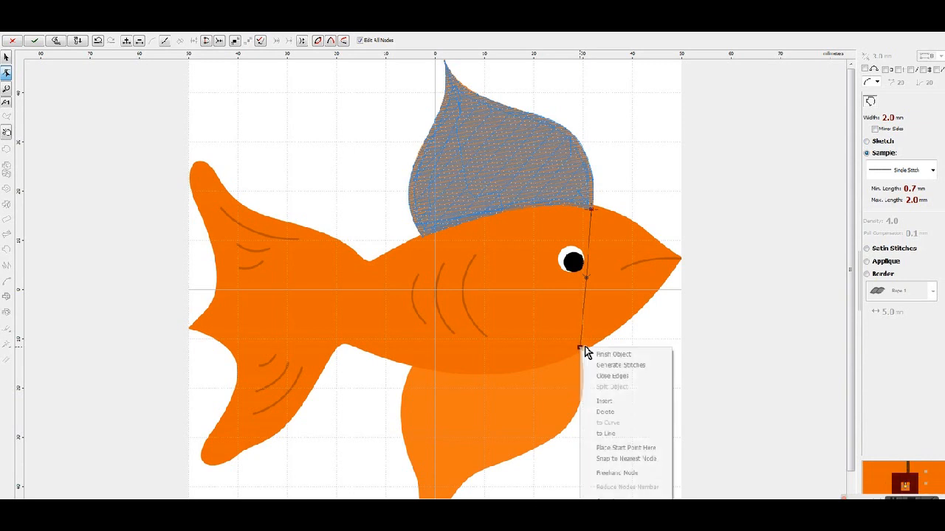
click(617, 361)
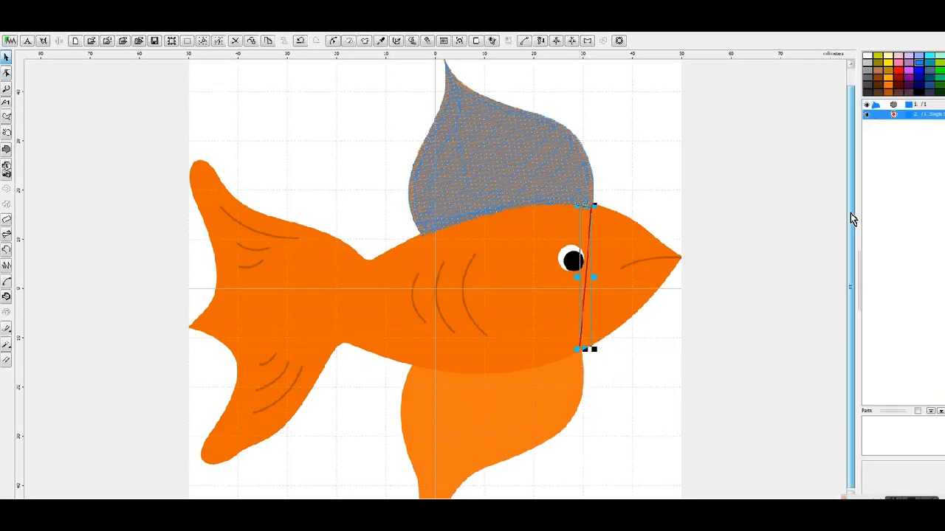
Start a fill object at the connection's lower end and trace the lower fin's front edge down to near its tip.
scroll(850, 213, down, 1)
click(7, 150)
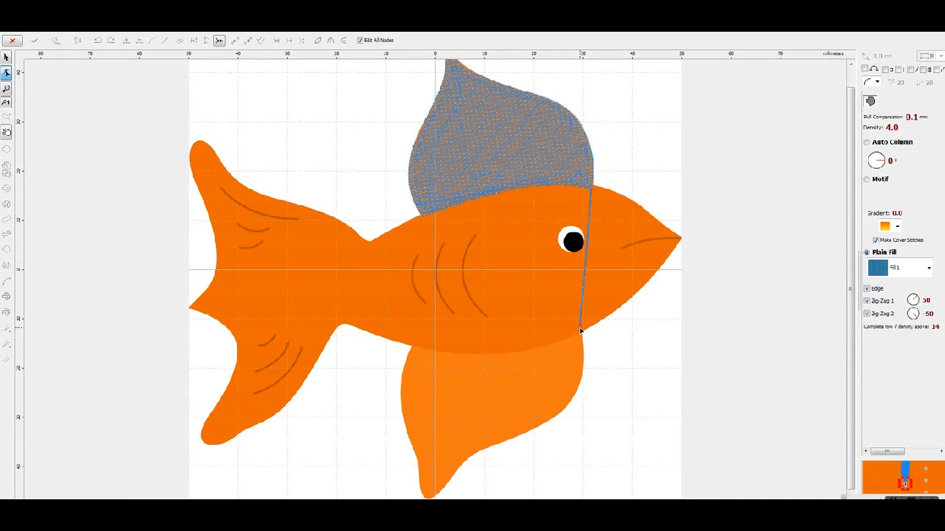
click(581, 328)
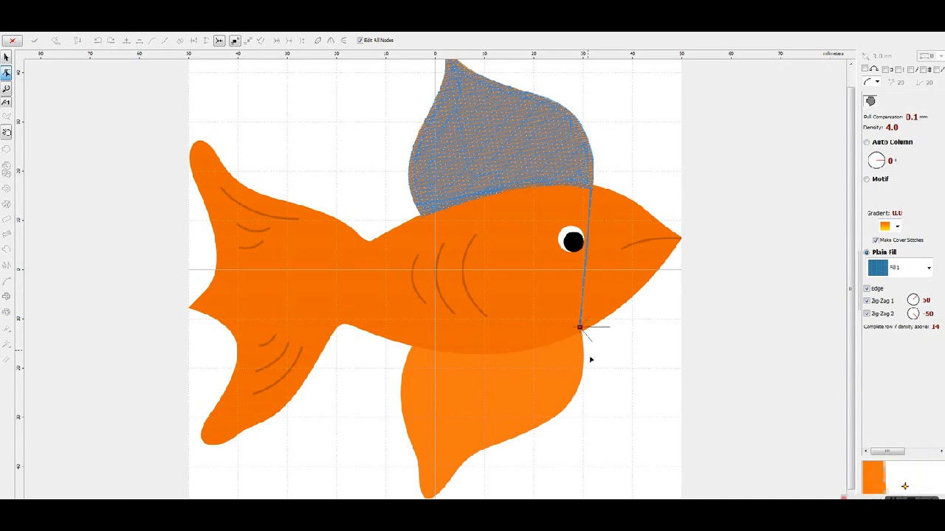
click(571, 402)
drag(573, 364, 582, 369)
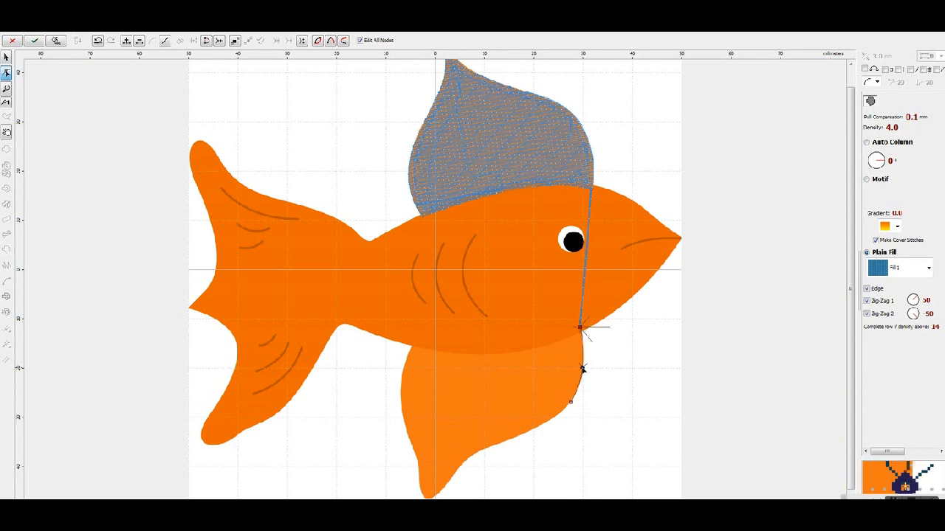
click(517, 439)
drag(544, 419, 547, 422)
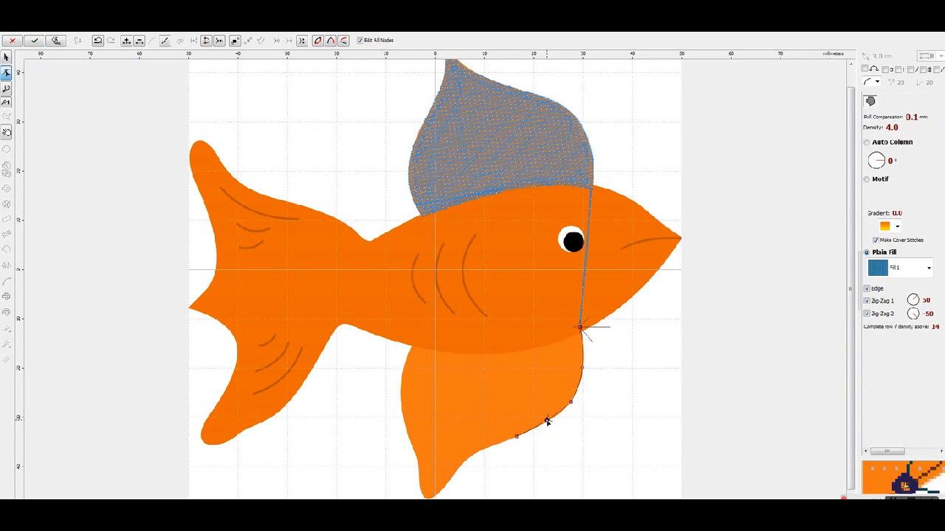
click(495, 445)
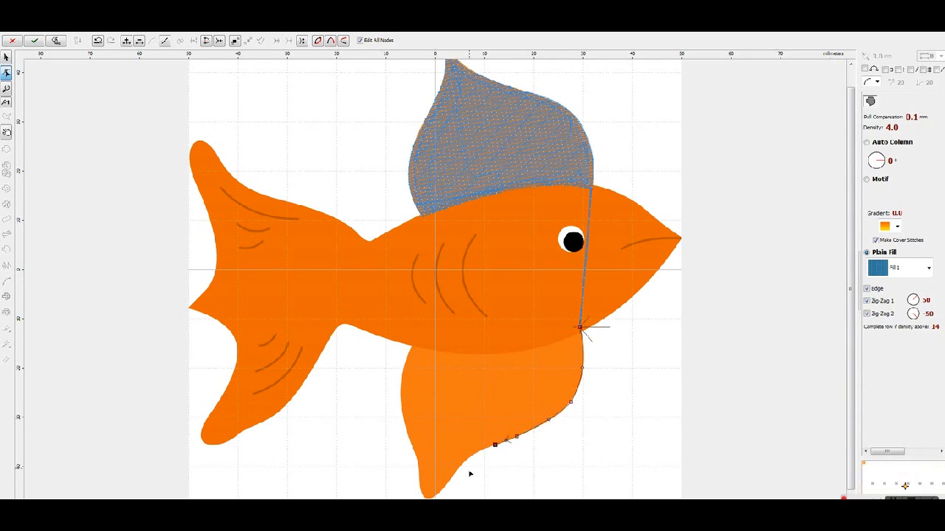
click(455, 472)
drag(476, 458, 475, 457)
click(440, 490)
Trace around the lower fin's tip and up its rear edge, closing the outline with a curve just inside the body.
click(419, 485)
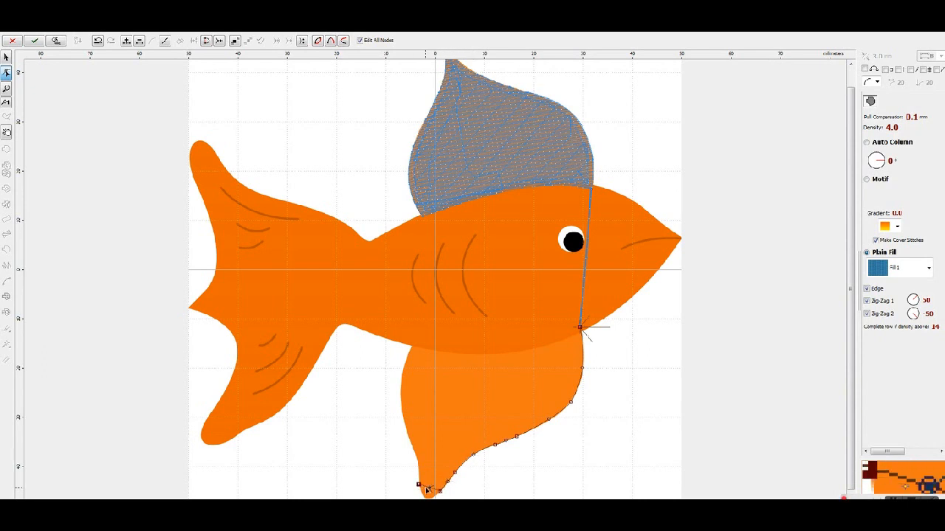
drag(429, 488, 425, 497)
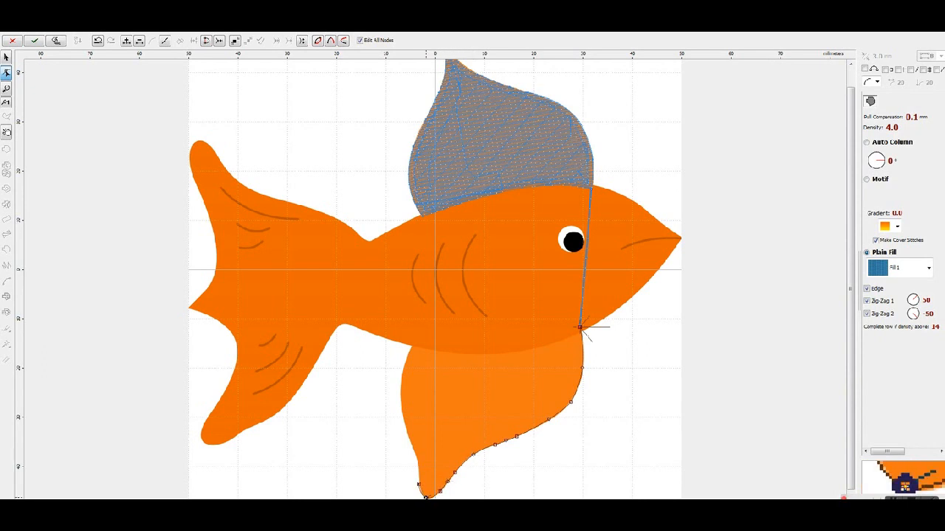
click(409, 436)
drag(414, 461, 417, 463)
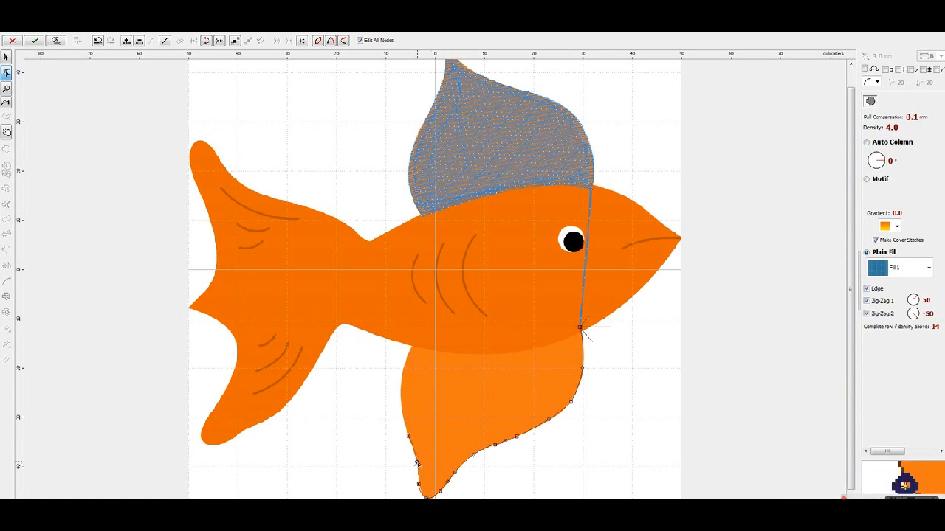
click(413, 341)
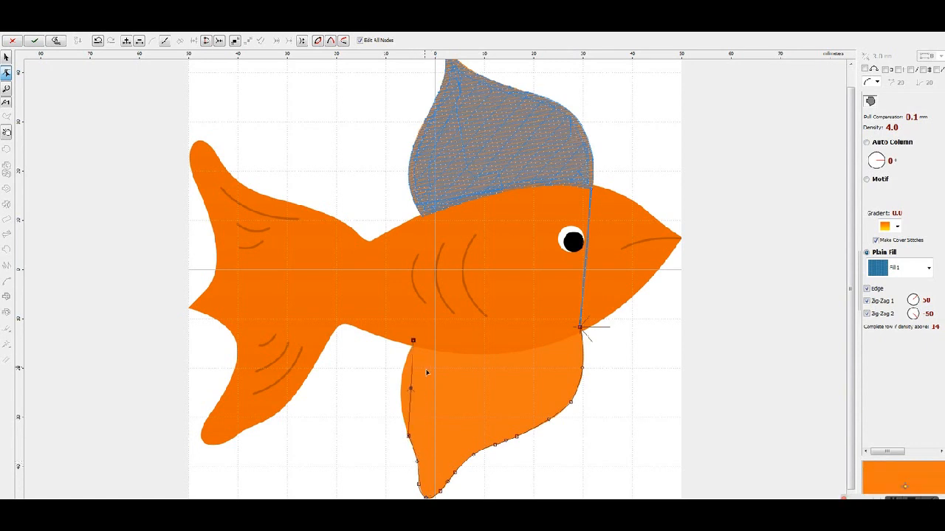
drag(418, 391, 399, 392)
drag(413, 341, 415, 344)
click(581, 328)
drag(488, 339, 504, 349)
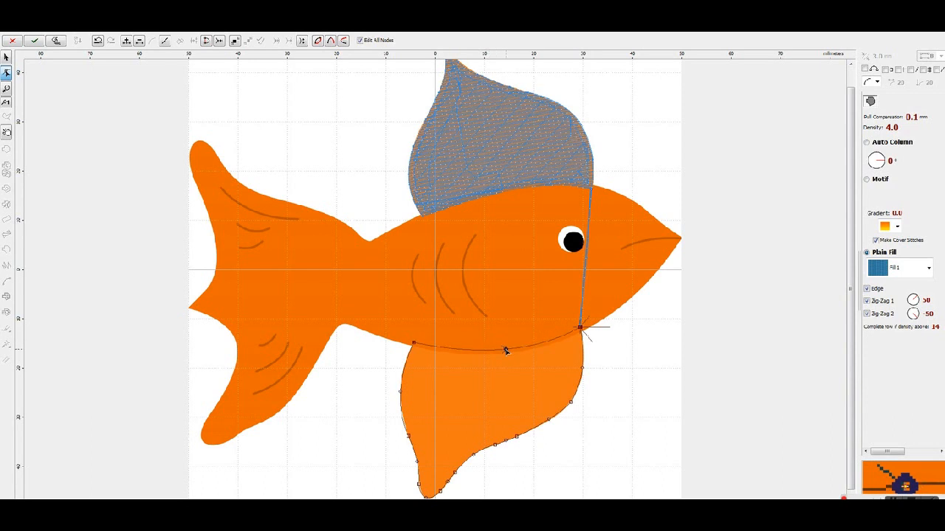
Generate the lower fin's stitches with a 170° fill angle, Zig-Zag 2 off and 3.0 mm Zig-Zag 1 underlay spacing.
click(867, 314)
mouse_move(887, 164)
mouse_down()
mouse_move(872, 153)
mouse_move(874, 165)
mouse_up()
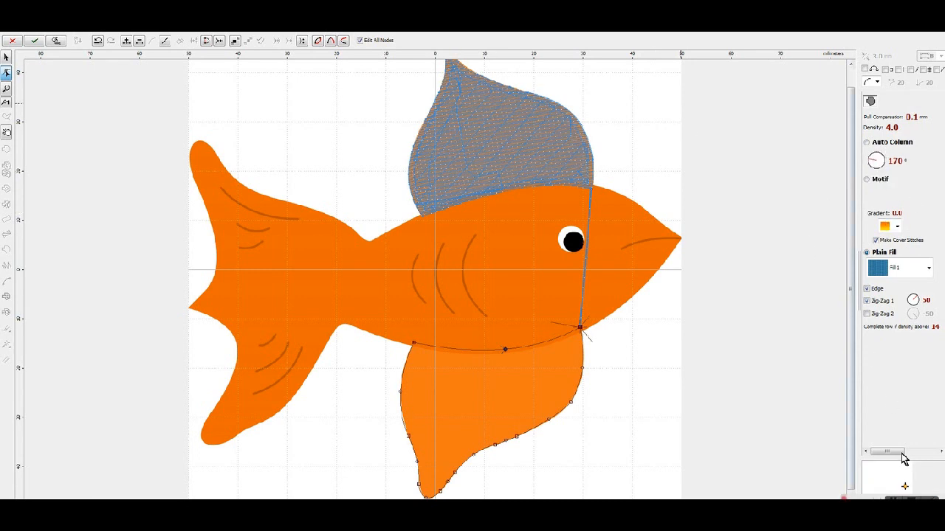
click(930, 455)
click(879, 300)
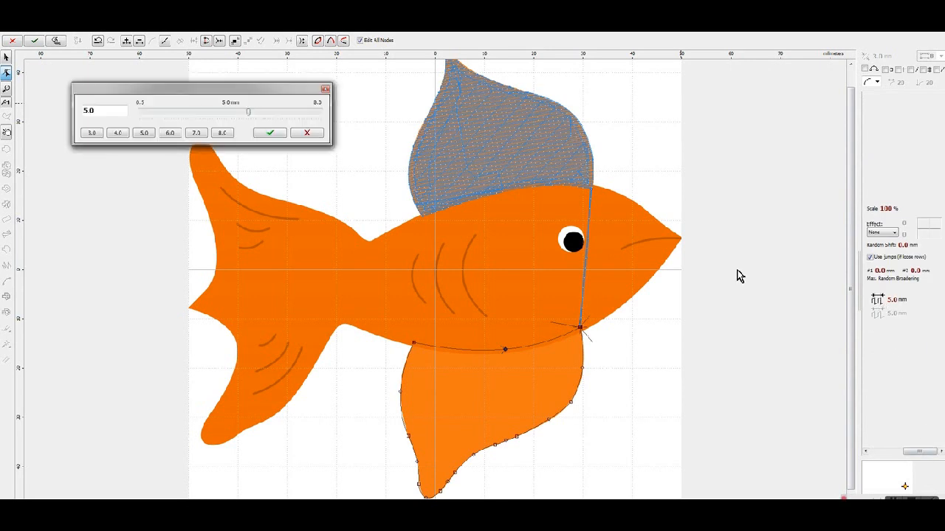
click(92, 133)
click(284, 135)
right_click(514, 384)
click(595, 211)
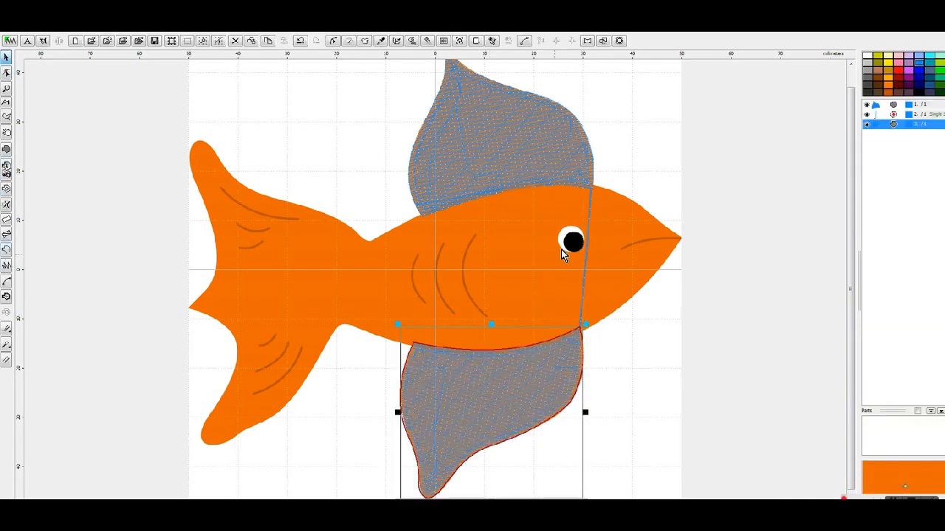
Select both fins and their connecting stitch line and combine them into one group.
key(ctrl+a)
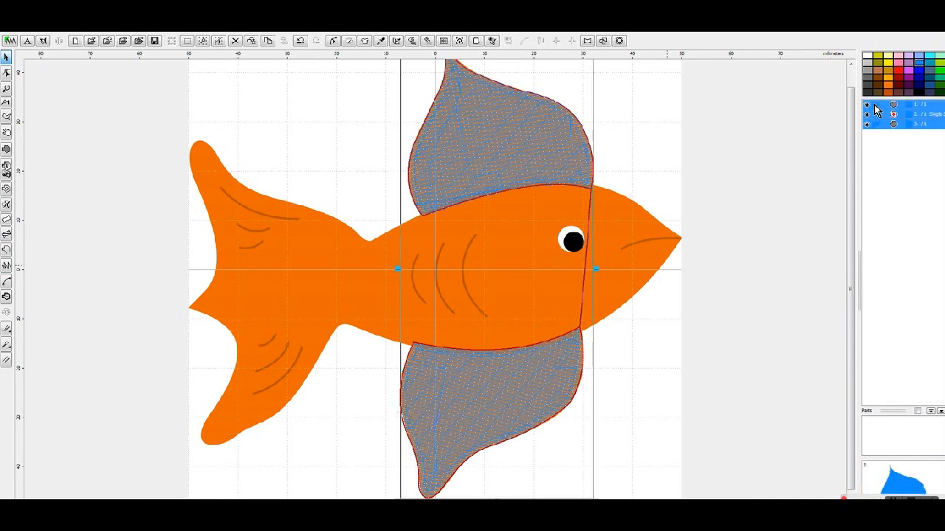
right_click(874, 105)
click(878, 202)
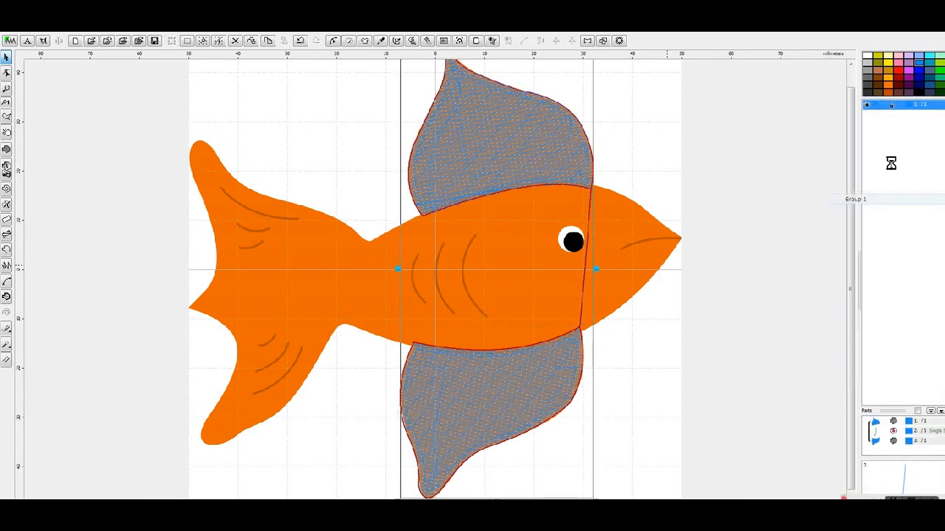
Sample the fish's orange from the image for the fin group, assign an orange Floriani catalog thread and preview it in 3D.
right_click(876, 108)
mouse_move(868, 169)
click(775, 178)
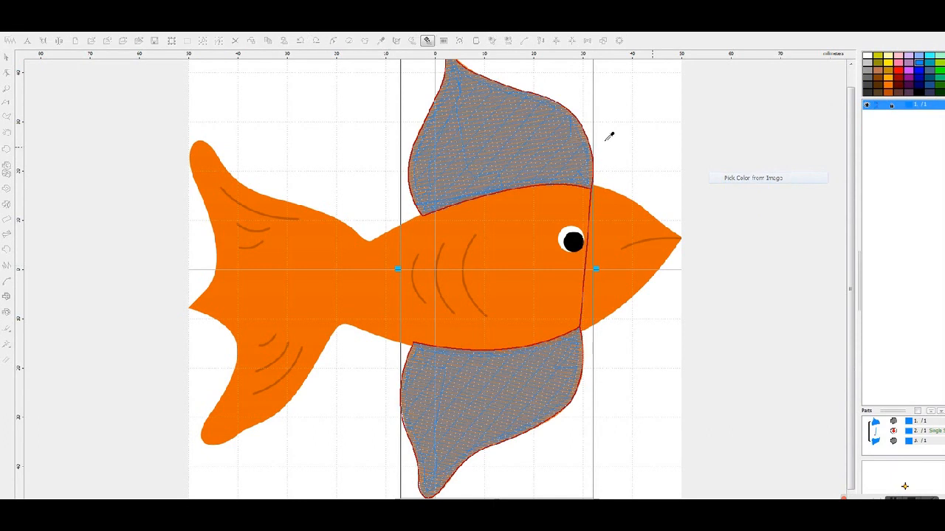
right_click(545, 125)
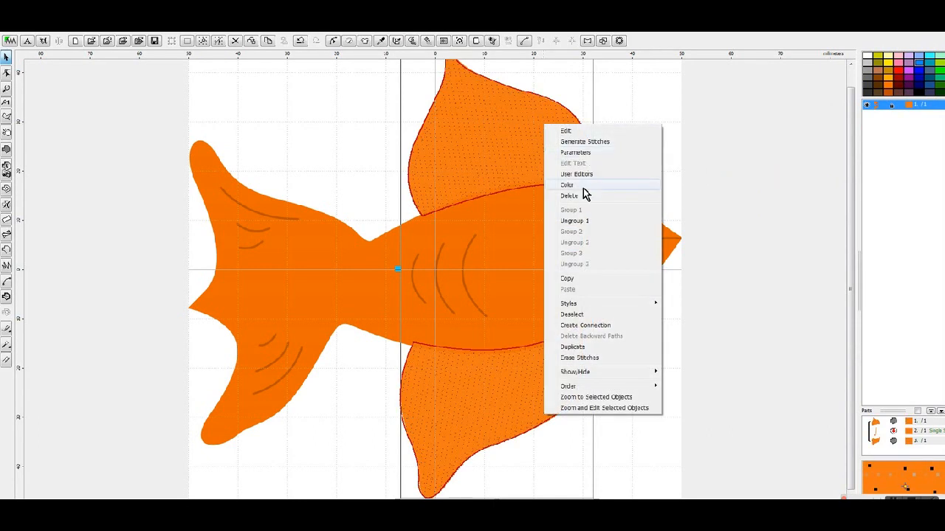
mouse_move(583, 186)
click(715, 229)
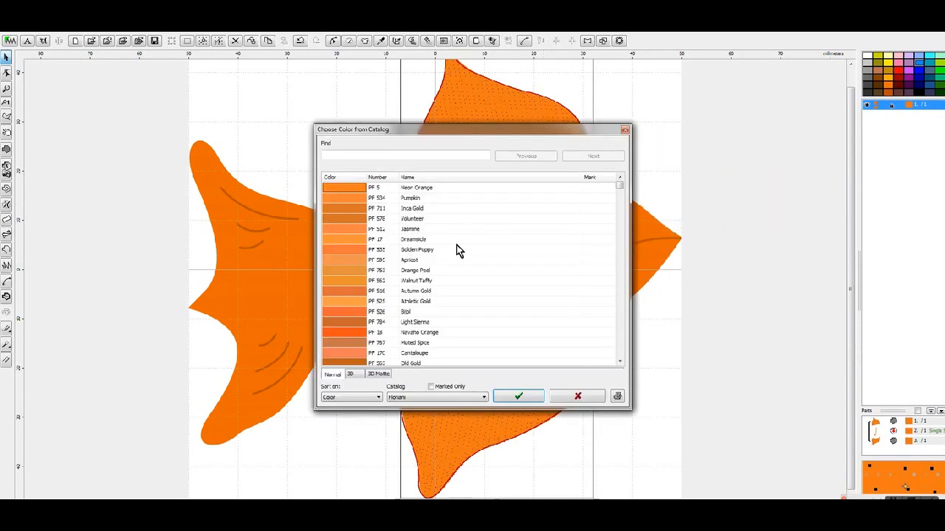
click(349, 199)
click(339, 228)
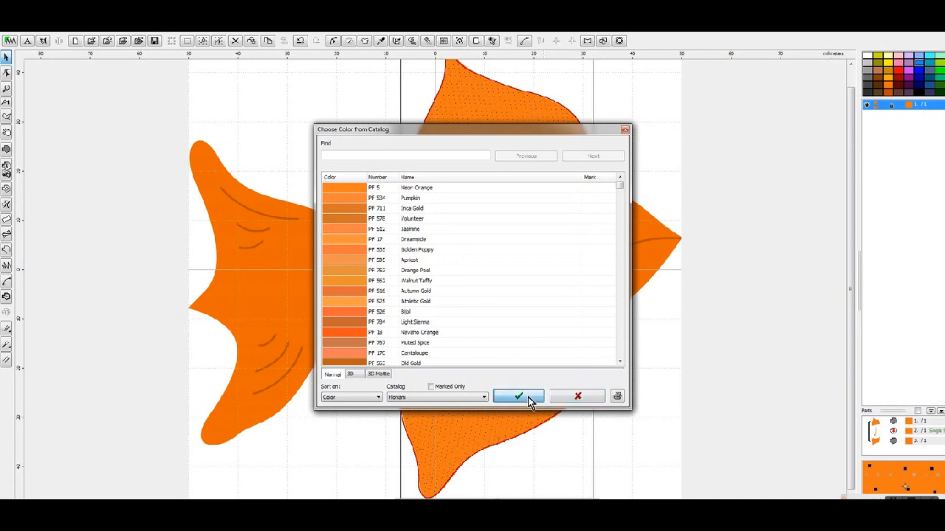
click(519, 397)
key(F3)
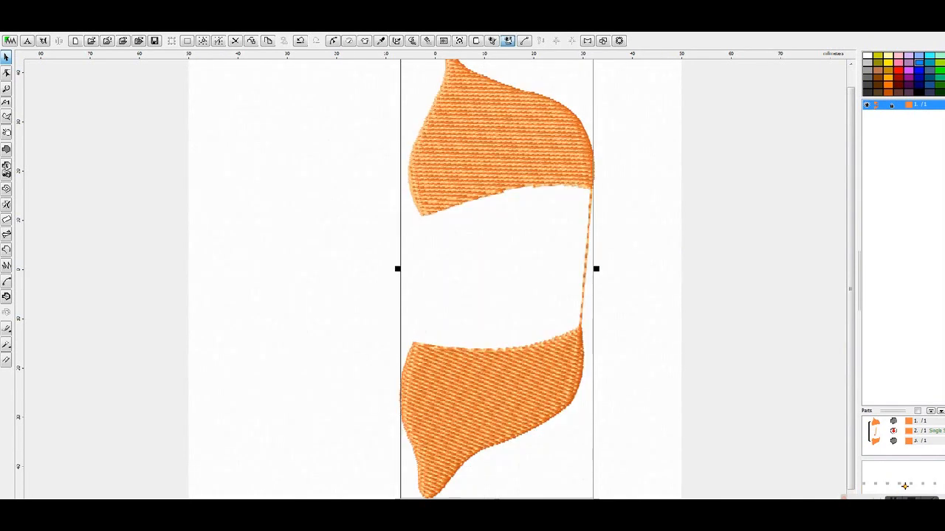
key(F3)
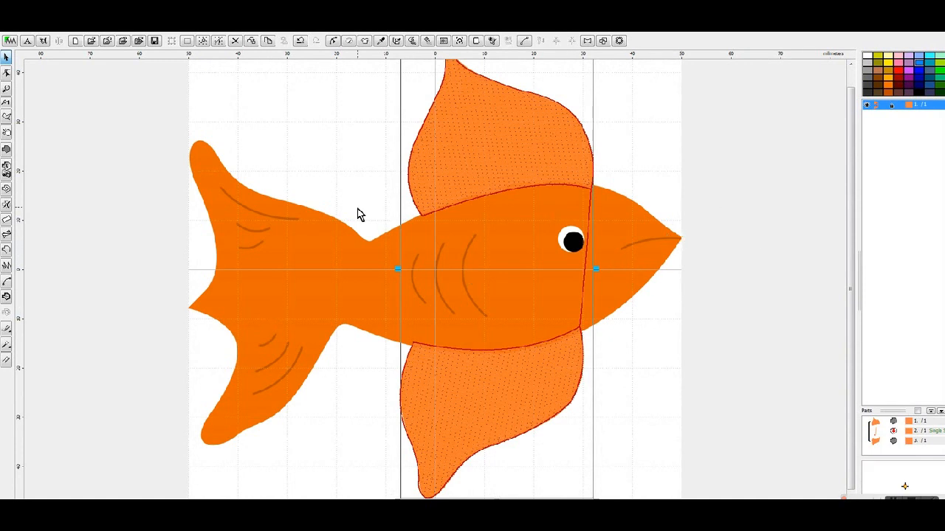
Start a fill object at the nose tip and trace the back in curves under the upper fin to just behind it.
click(7, 150)
click(680, 238)
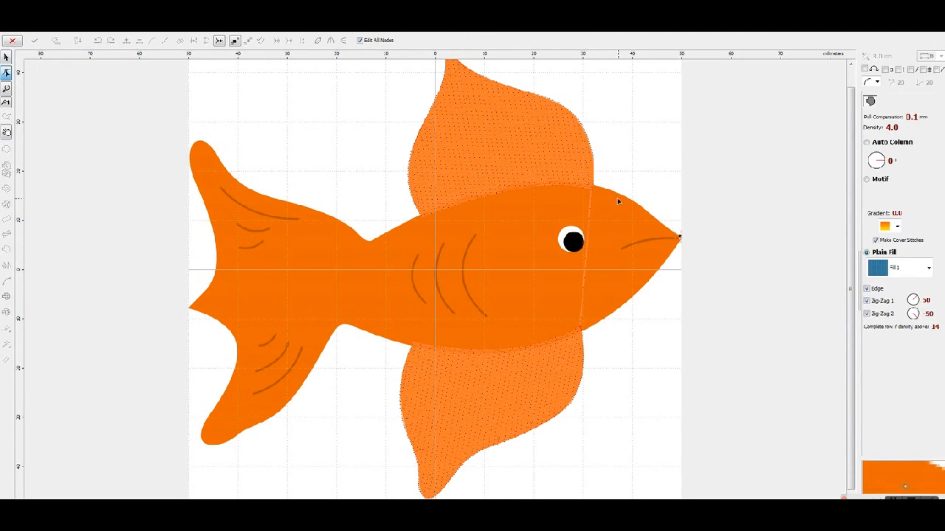
click(619, 192)
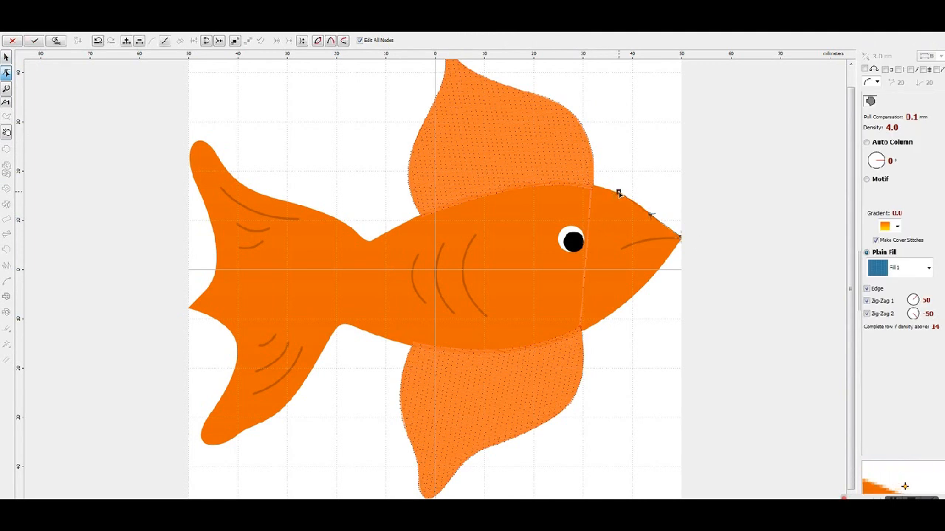
click(504, 188)
drag(561, 190, 560, 181)
click(411, 219)
drag(458, 206, 457, 201)
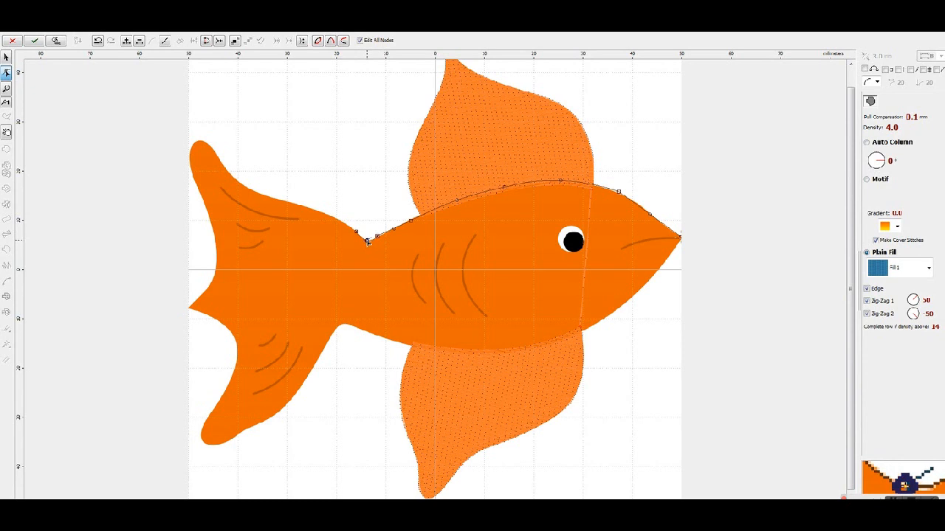
Continue the body outline through the dip before the tail and along the tail's upper edge around its upper tip.
click(328, 216)
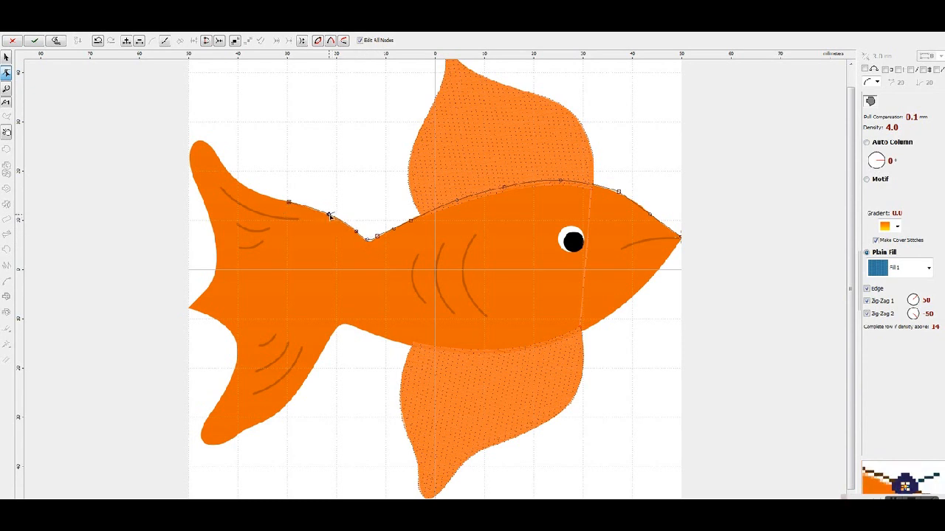
click(217, 157)
click(244, 184)
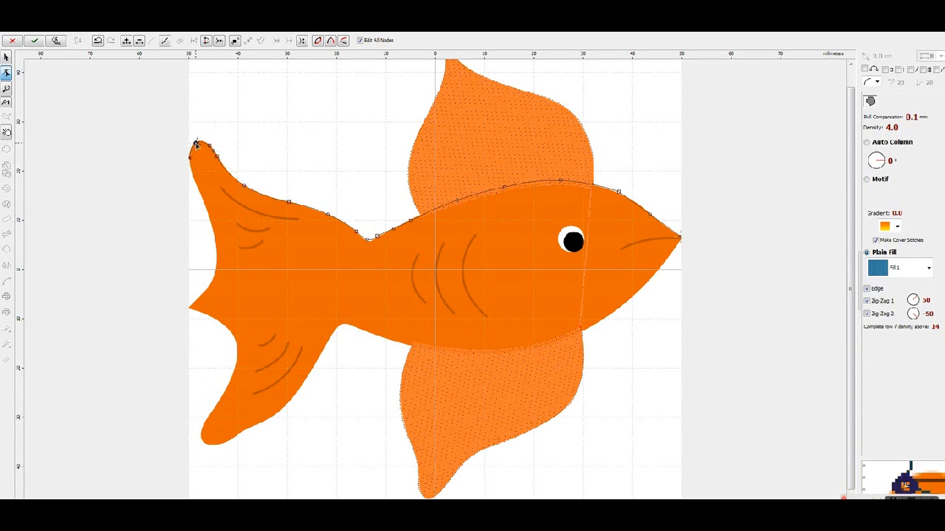
Trace down the tail's rear edge from the upper tip, deleting a stray node and curving the segment to the picture.
click(213, 236)
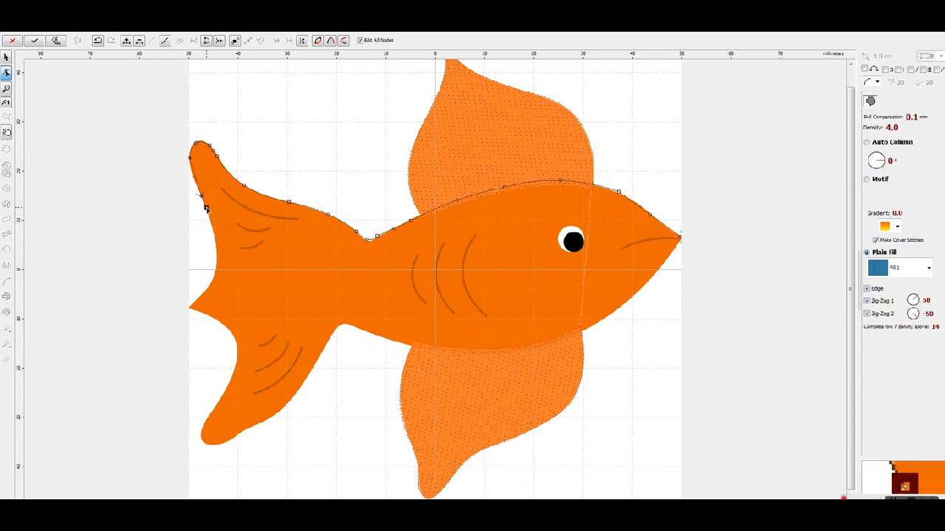
right_click(208, 183)
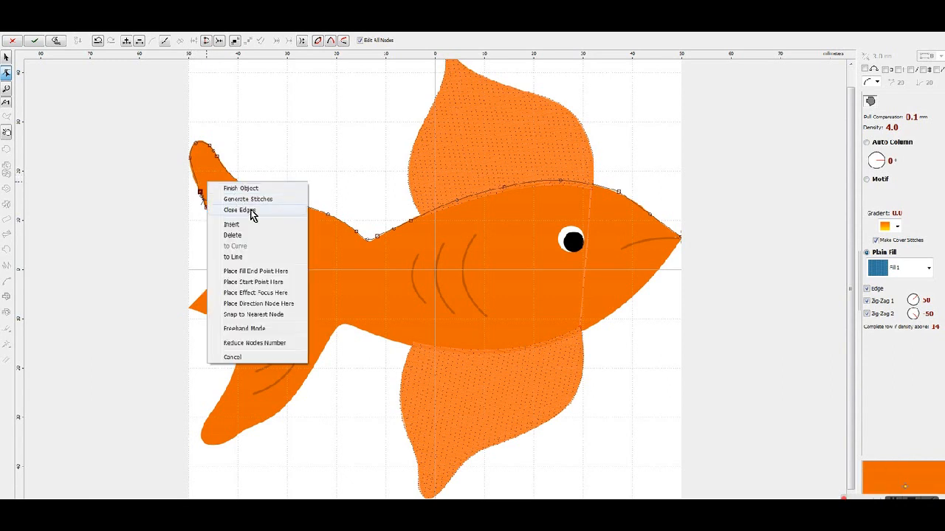
click(253, 241)
click(193, 177)
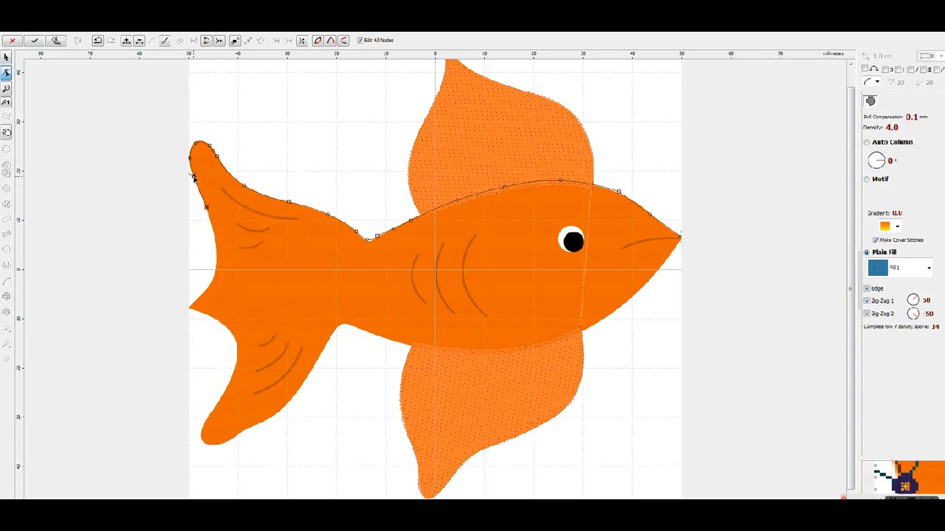
click(207, 208)
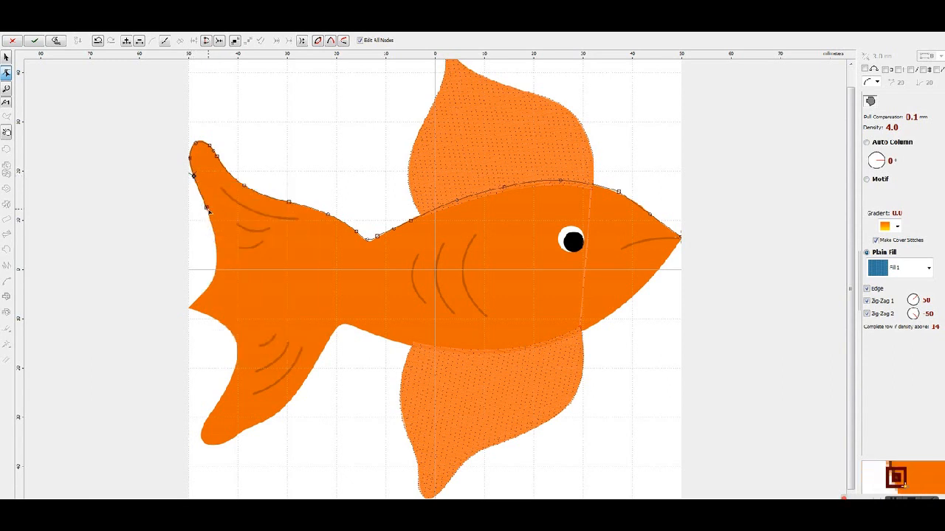
Trace the tail's rear edge to its middle point, deleting the extra node and bending the segments onto the picture edge.
click(210, 239)
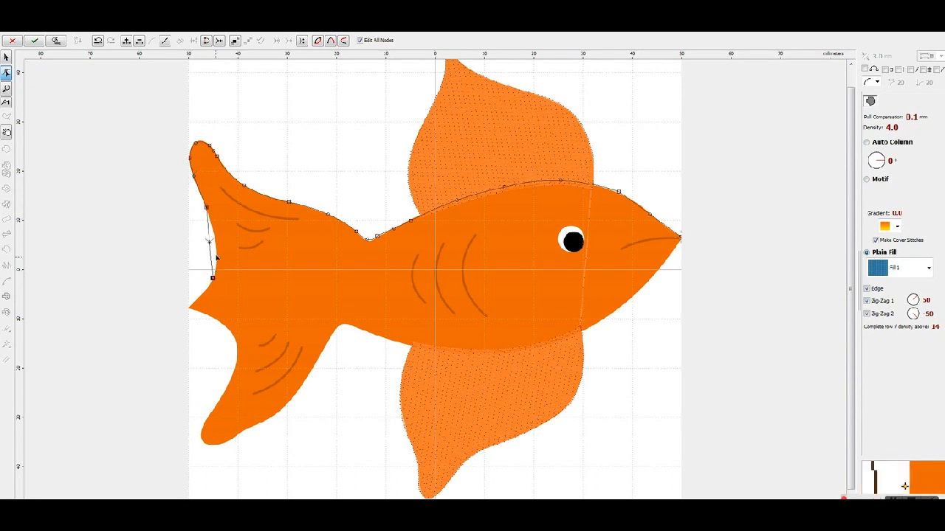
right_click(220, 239)
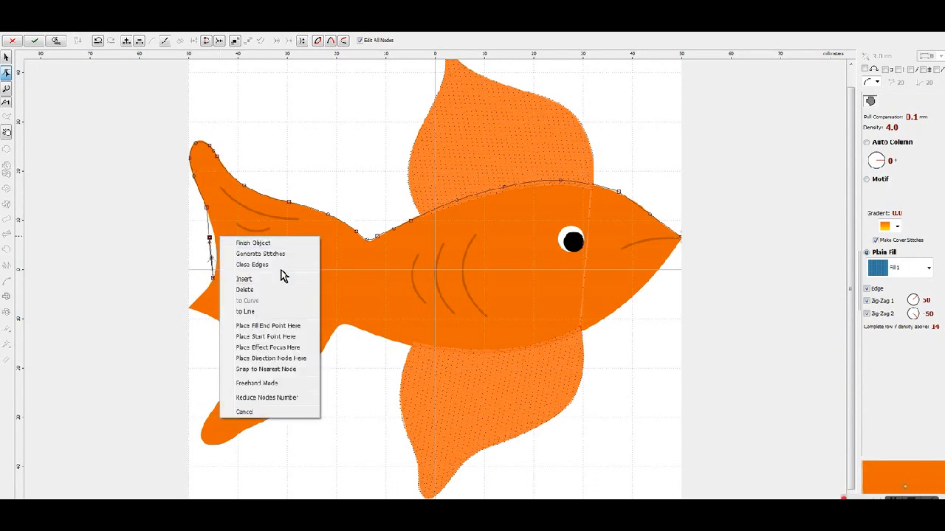
click(273, 289)
drag(209, 243, 216, 245)
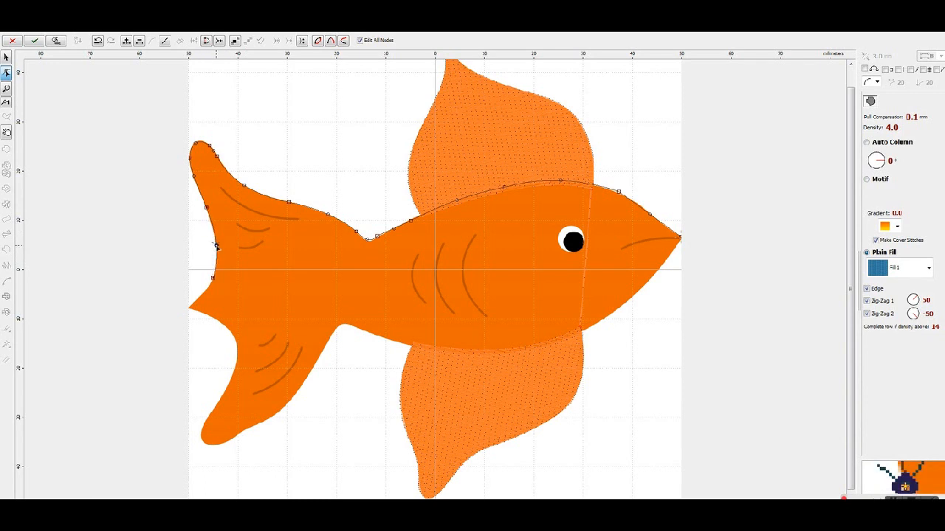
click(195, 300)
mouse_move(195, 301)
mouse_down()
mouse_move(189, 307)
mouse_move(208, 291)
mouse_up()
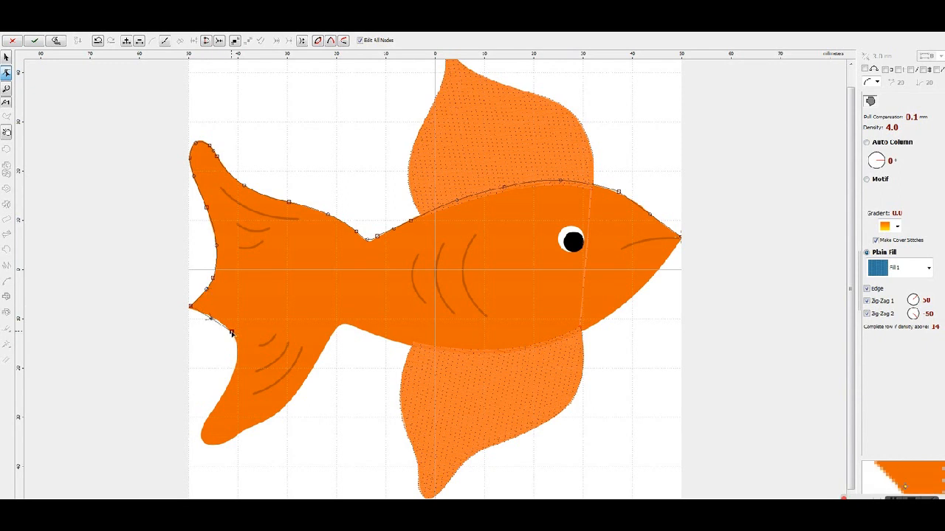
Trace around the tail's lower lobe and tip and up its front edge to where the belly begins.
click(229, 382)
drag(229, 359, 237, 357)
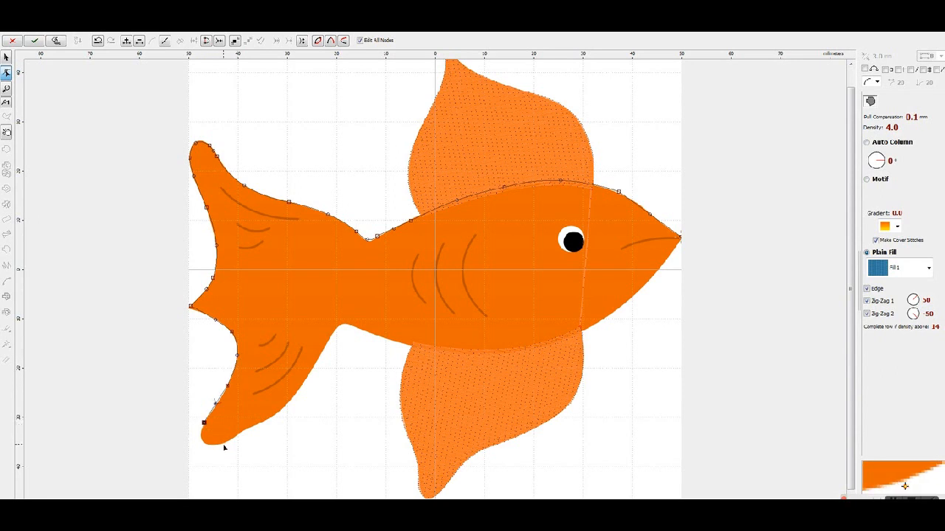
drag(208, 439, 204, 445)
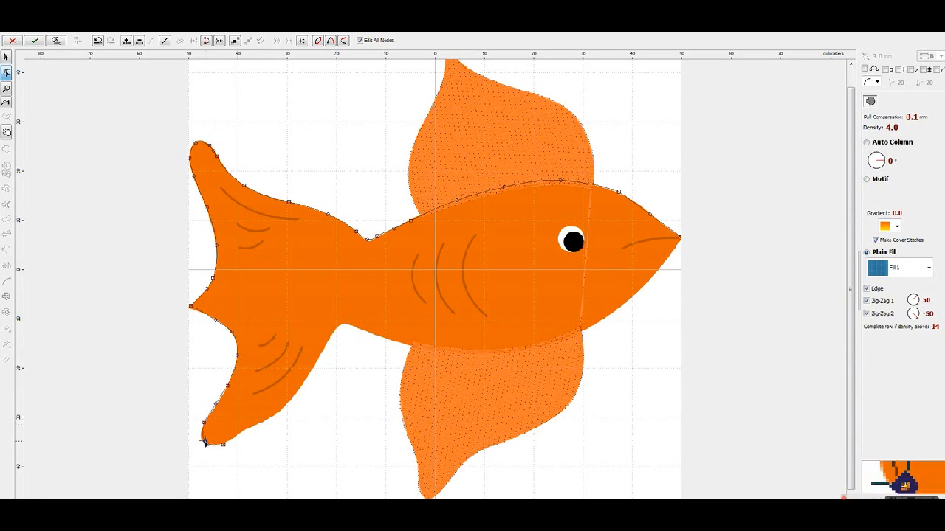
click(259, 425)
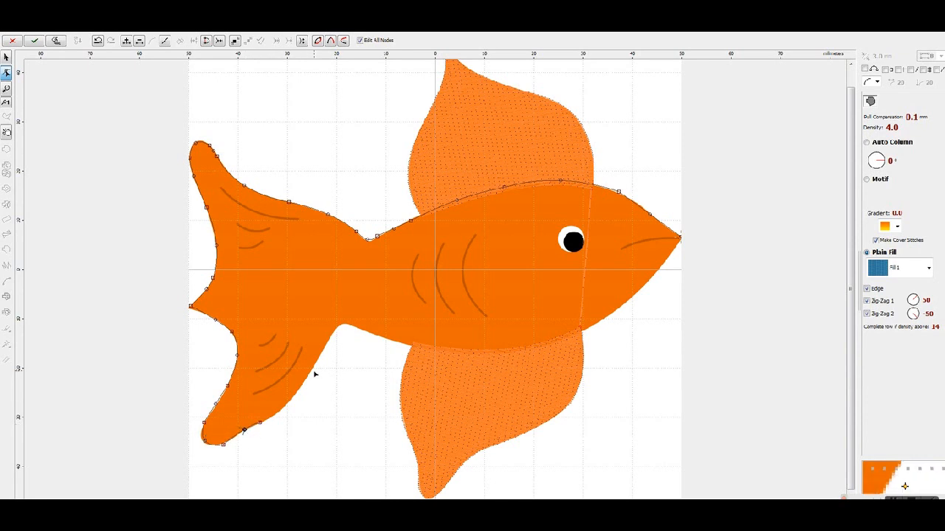
drag(286, 399, 288, 406)
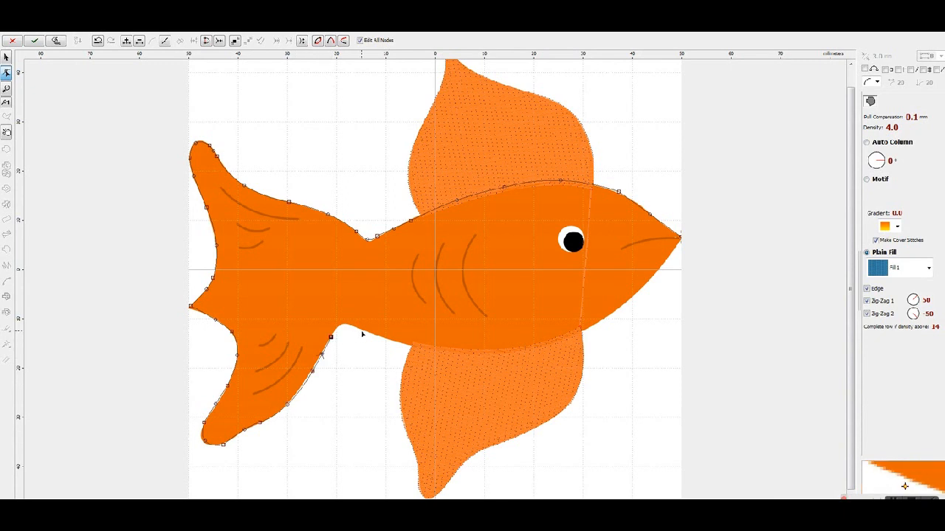
drag(348, 336, 343, 326)
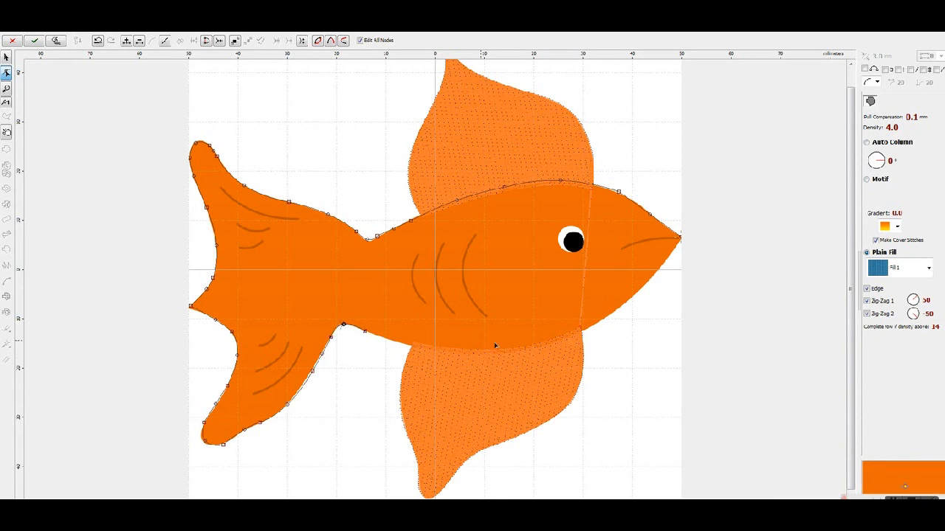
Trace the belly in curves across the lower fin's base back to the nose tip, bringing the body outline full circle.
drag(425, 342, 423, 350)
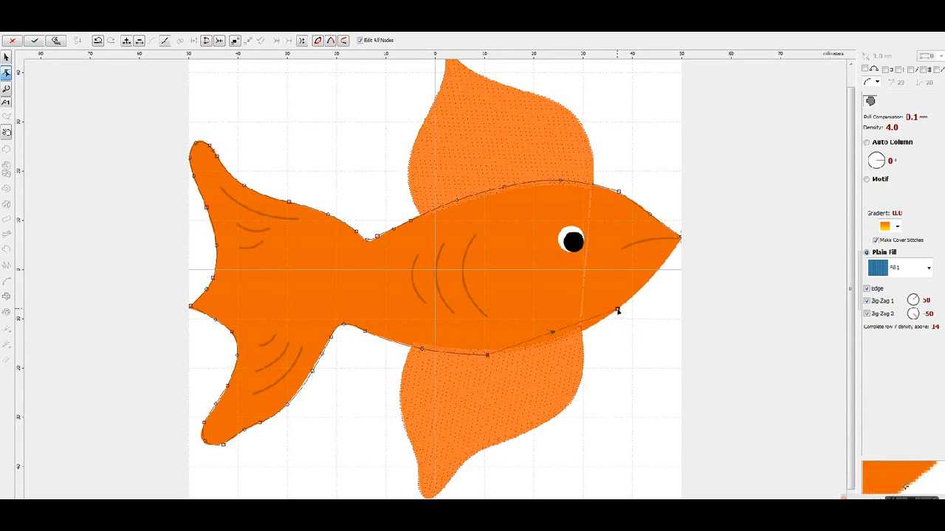
drag(555, 335, 562, 344)
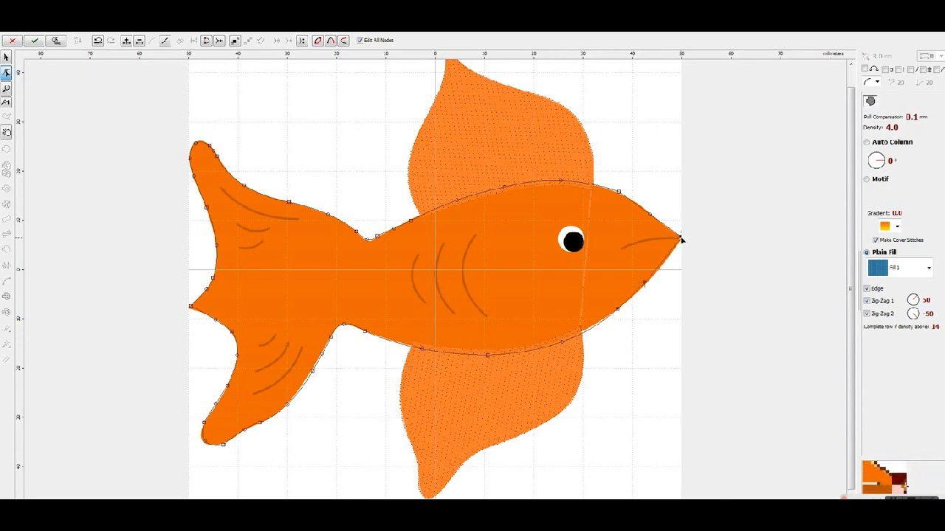
drag(646, 283, 654, 274)
Turn off Zig-Zag 2 underlay for the body fill and generate its stitches.
click(893, 314)
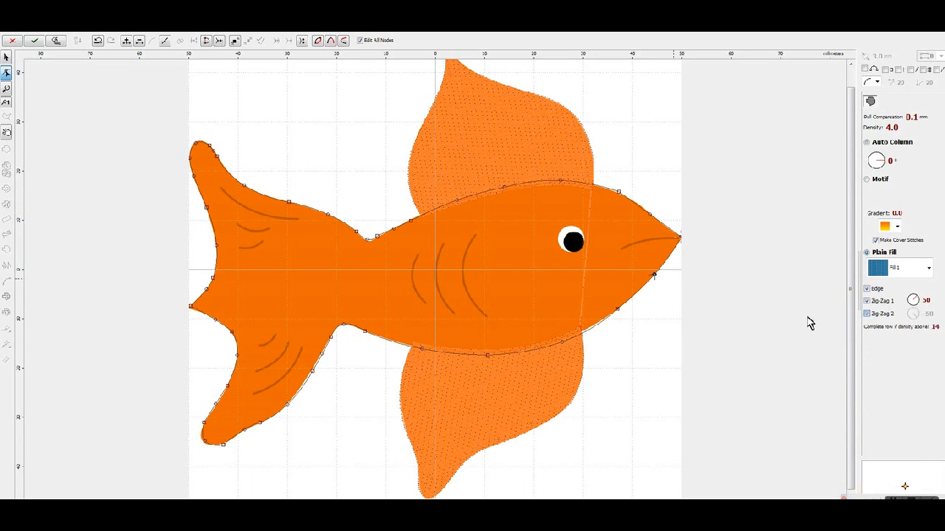
right_click(584, 267)
click(623, 284)
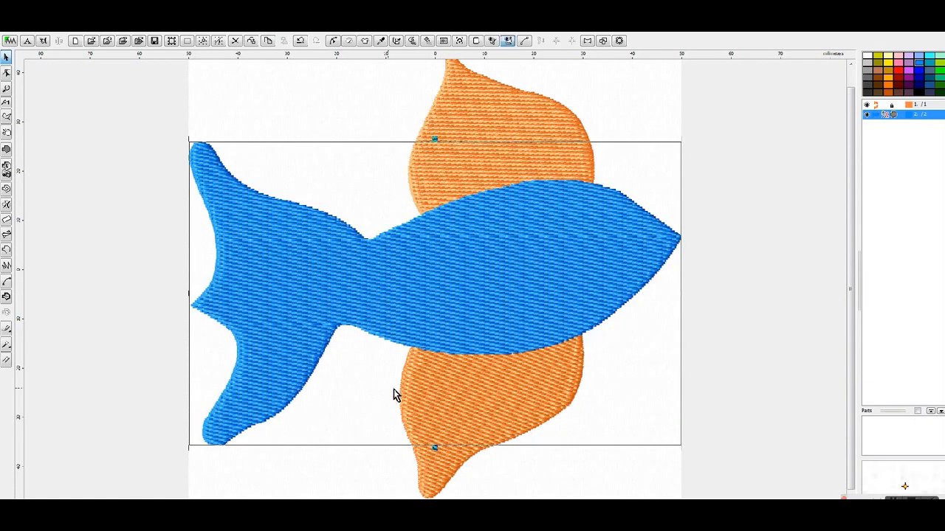
Insert a node at the tip of the tail's upper lobe, place the body fill's start point there and regenerate its stitches.
right_click(489, 267)
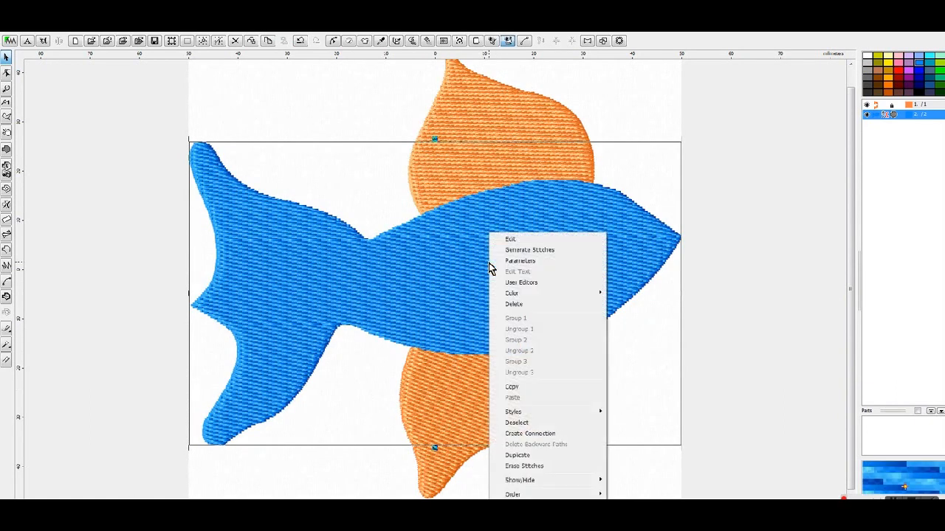
click(521, 242)
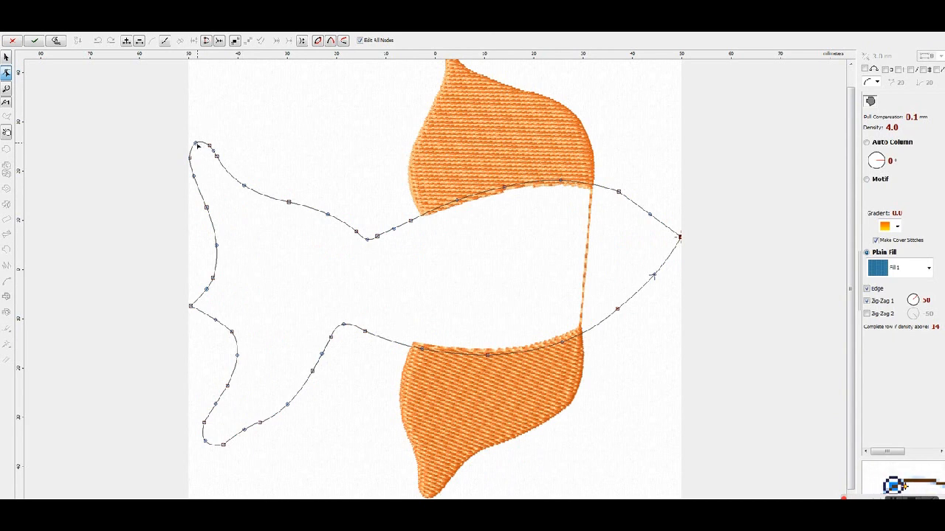
right_click(196, 144)
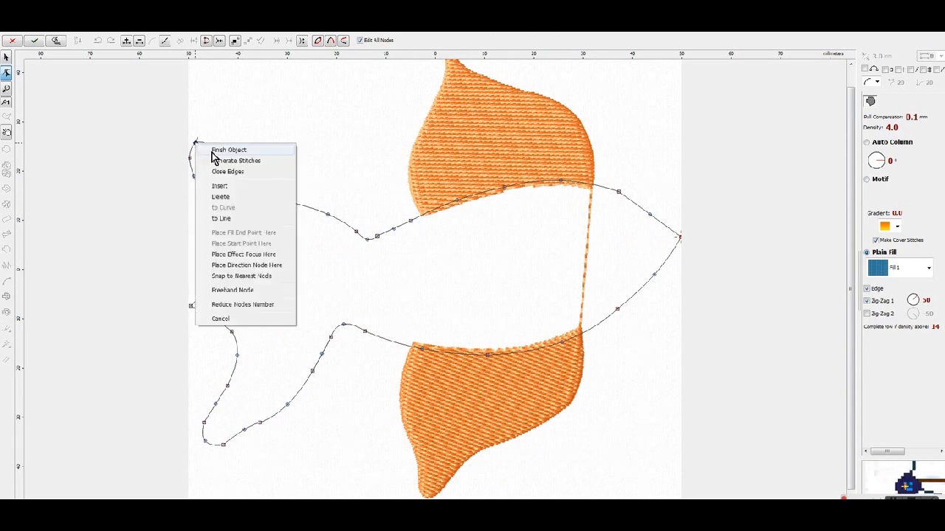
click(242, 189)
right_click(195, 146)
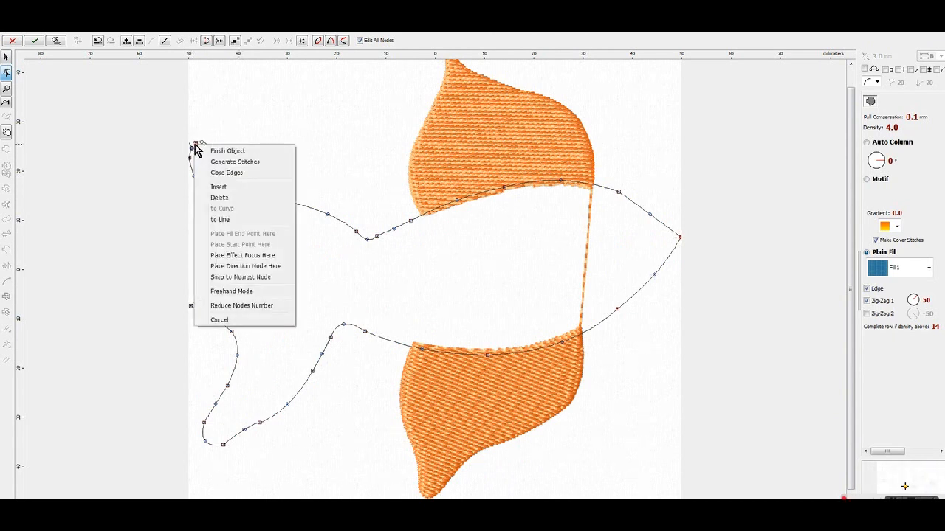
click(195, 142)
right_click(195, 143)
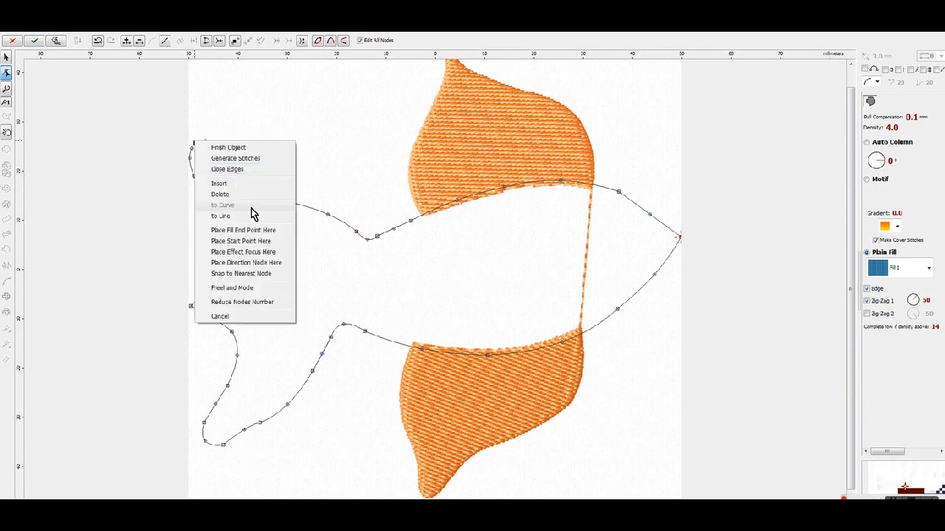
click(258, 238)
right_click(385, 254)
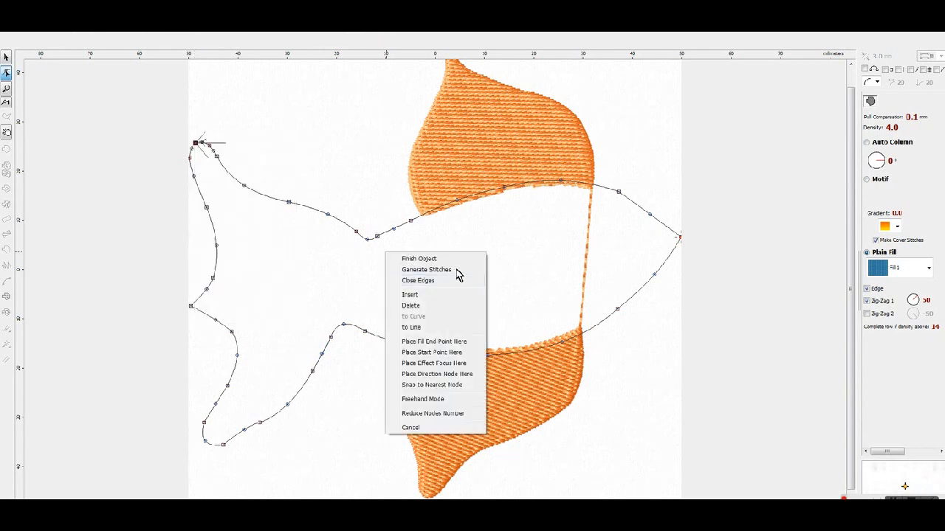
click(455, 270)
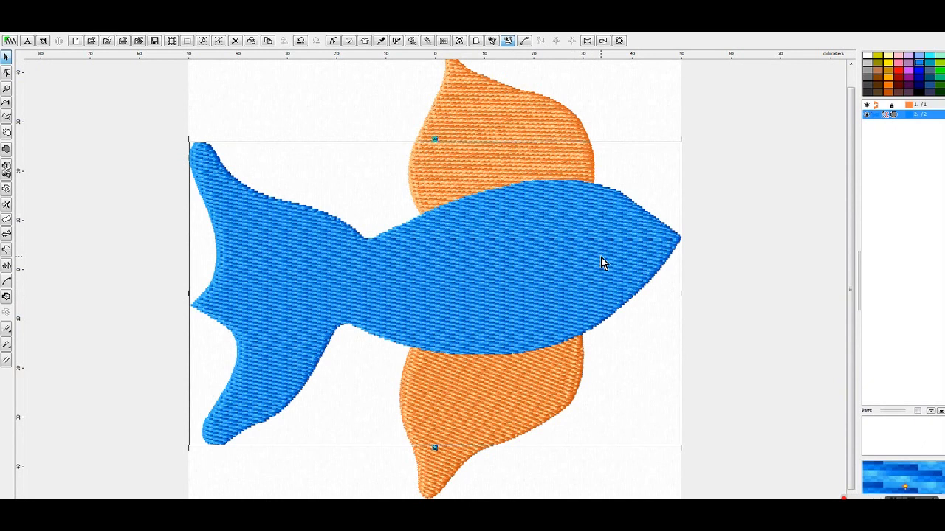
Set the body fill's angle to -5° and its plain fill pattern to Fill 2, and generate its stitches.
right_click(602, 260)
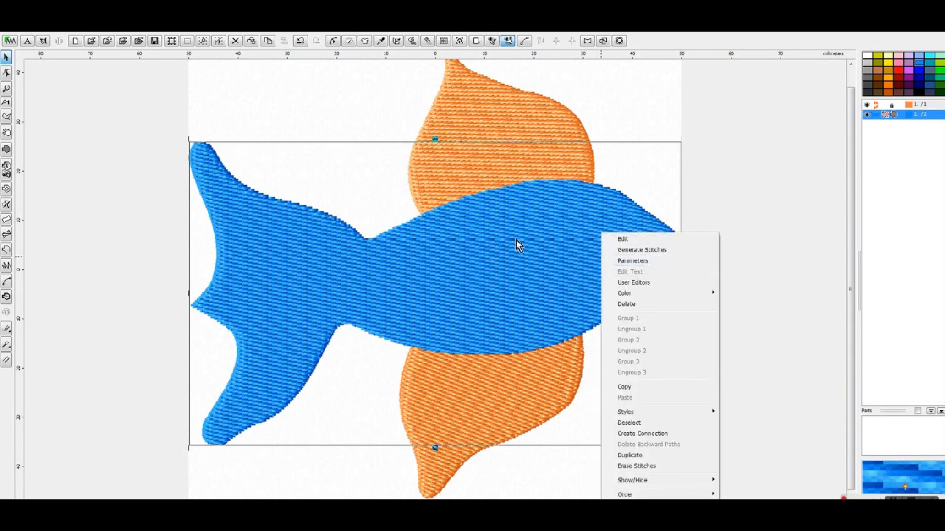
click(644, 266)
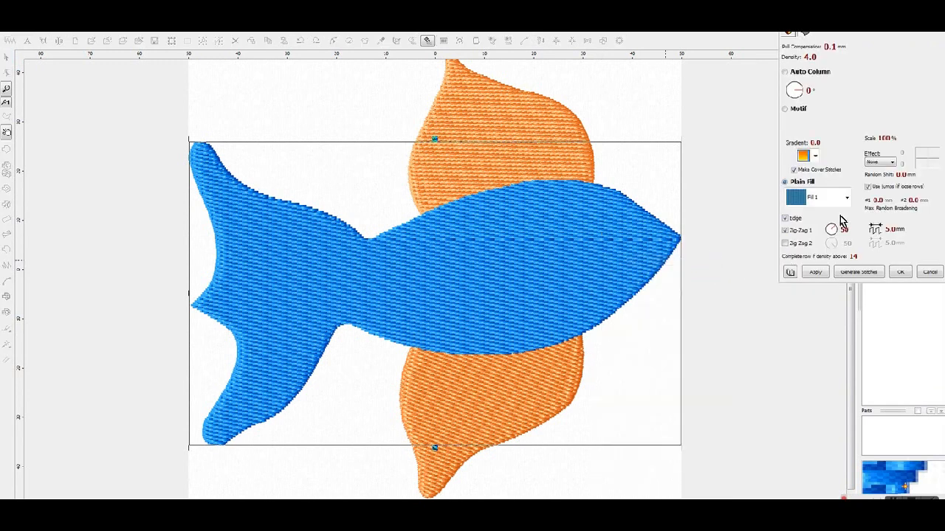
drag(804, 95, 802, 95)
click(846, 197)
click(827, 234)
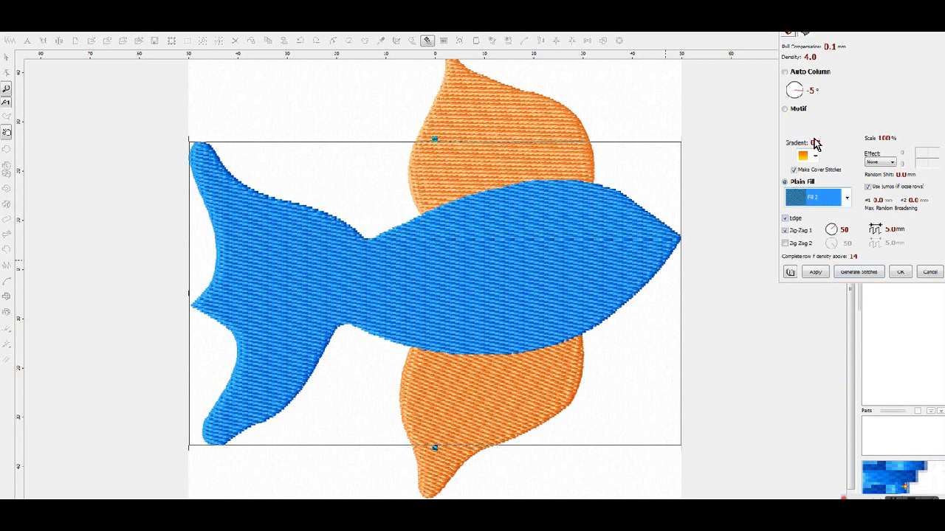
click(859, 273)
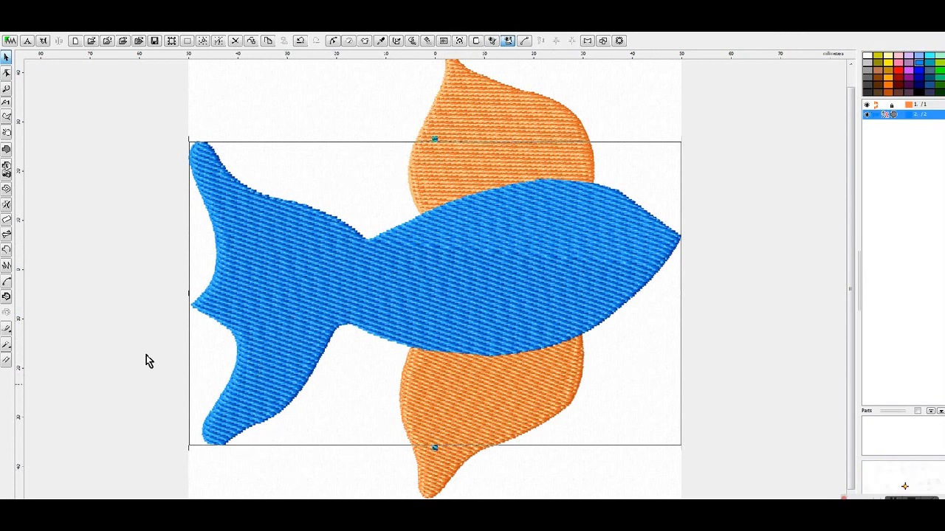
Pick the body's colour from the orange in the picture and match it with Golden Poppy from the thread catalog.
right_click(541, 293)
mouse_move(576, 294)
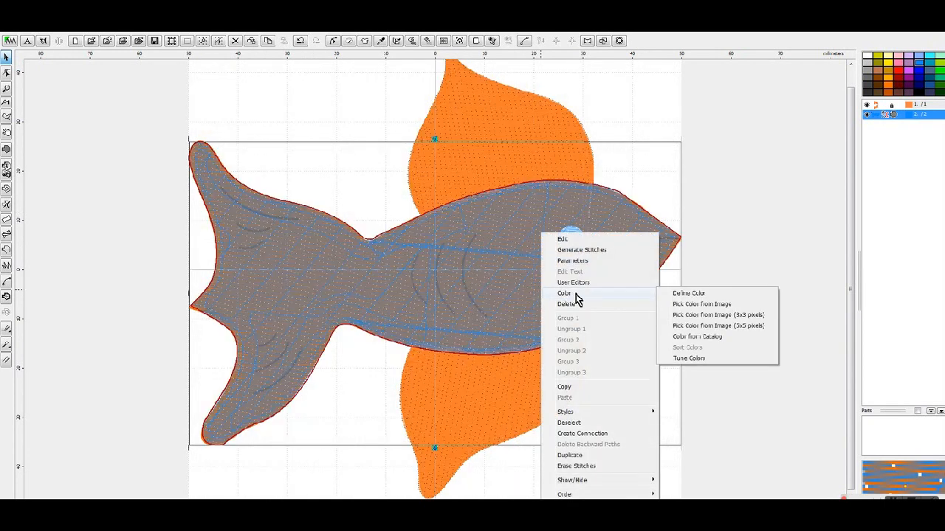
click(713, 308)
click(530, 267)
right_click(528, 267)
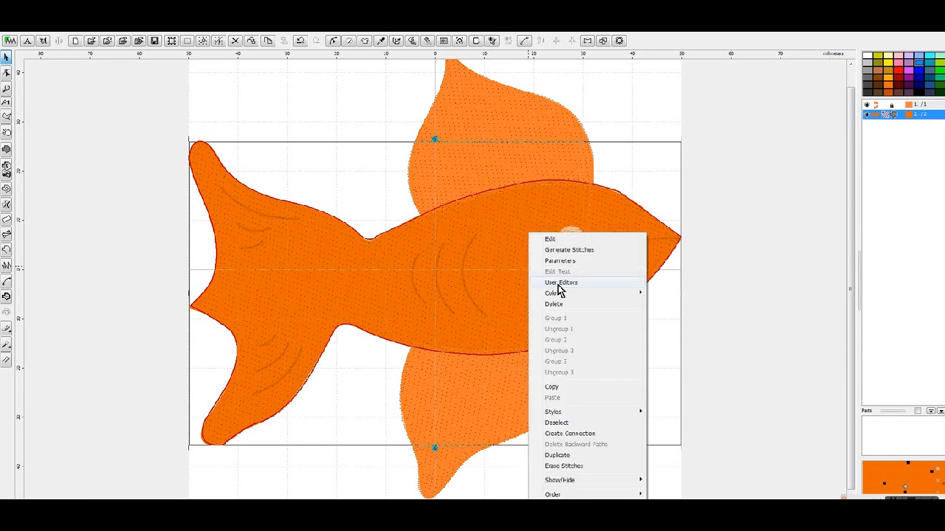
mouse_move(565, 295)
click(710, 344)
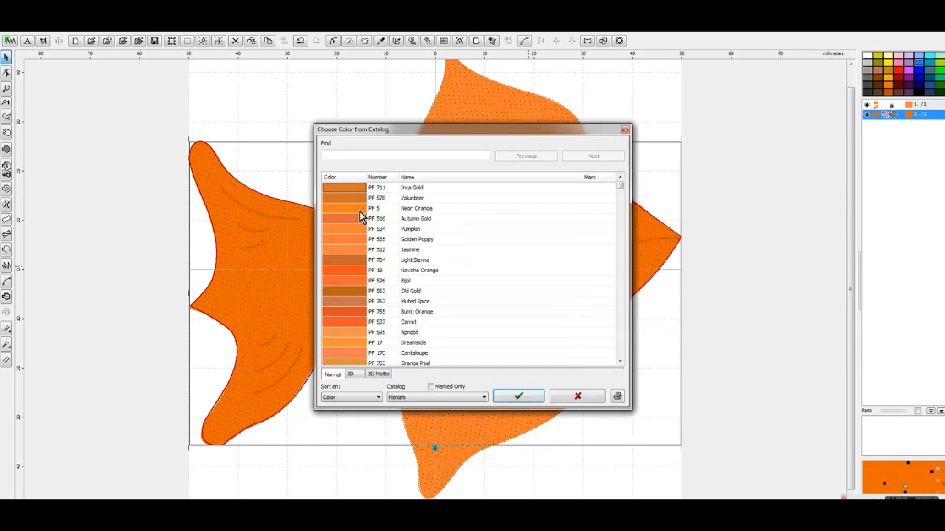
click(350, 241)
click(523, 396)
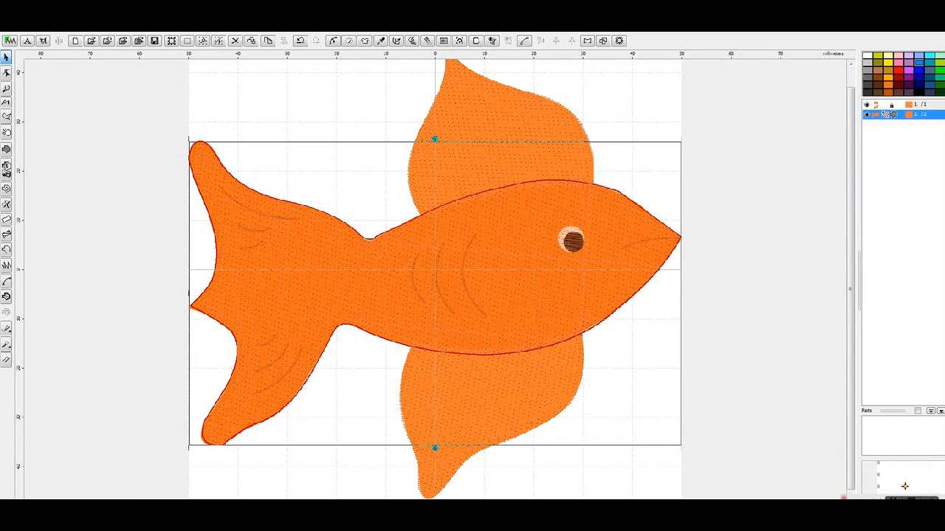
Trace the mouth with an outline from the nose tip to its inner end, bending the segment onto the picture's line.
scroll(620, 317, down, 1)
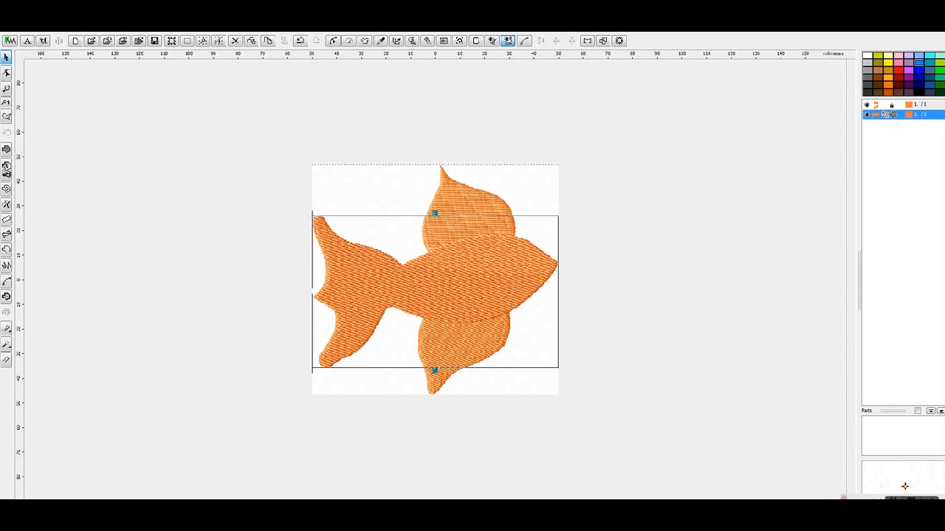
scroll(511, 332, up, 3)
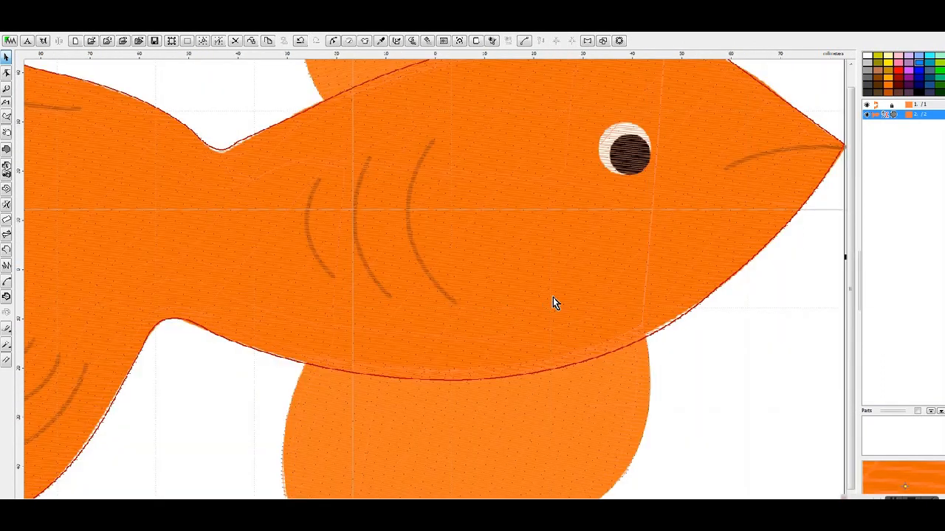
scroll(553, 297, down, 3)
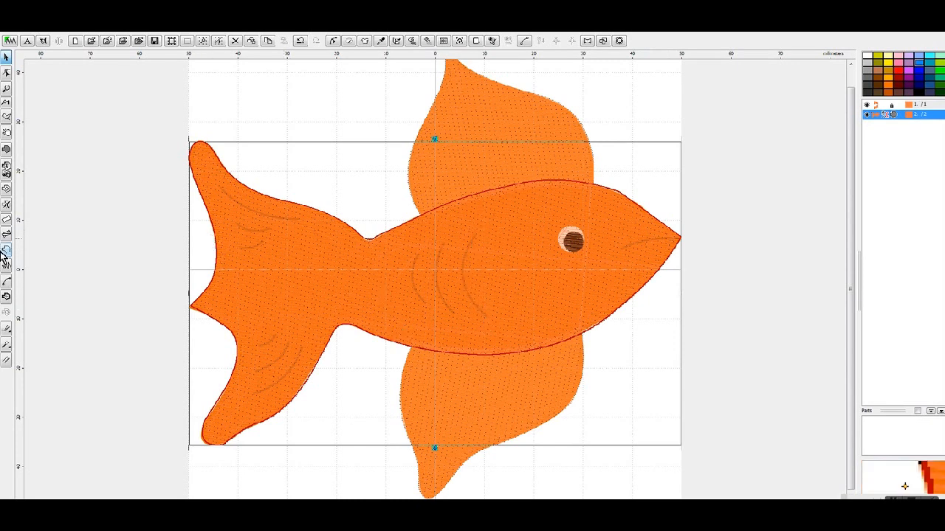
click(7, 253)
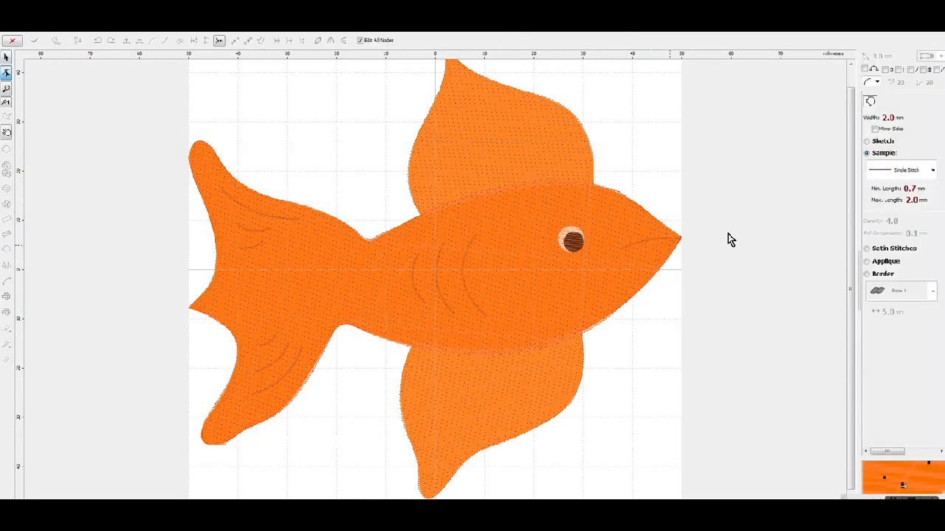
click(680, 239)
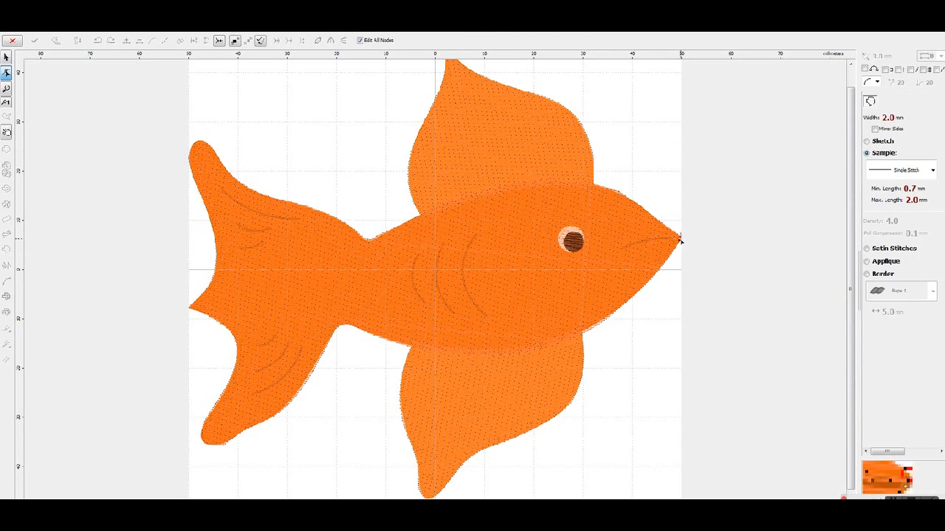
click(620, 249)
drag(653, 244, 651, 239)
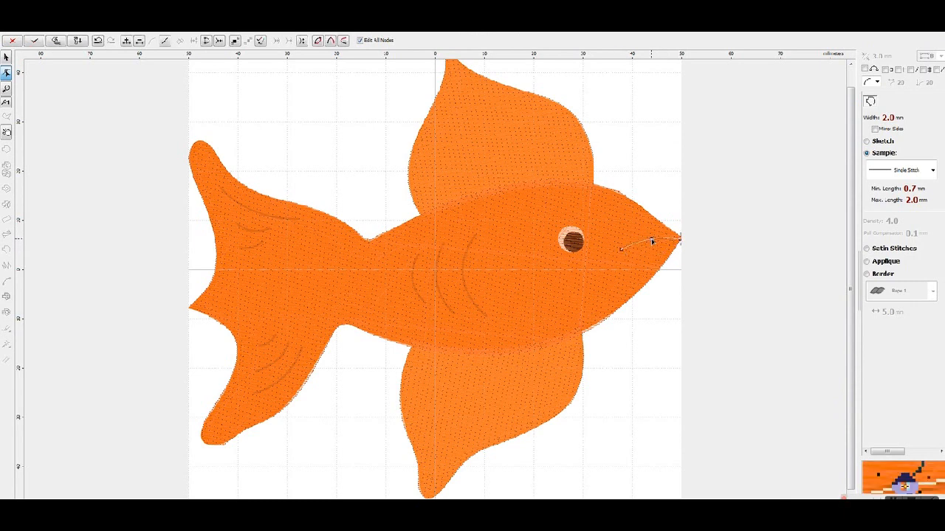
Apply the Redwork sample to the mouth outline, generate its stitches and create its backward path.
click(932, 170)
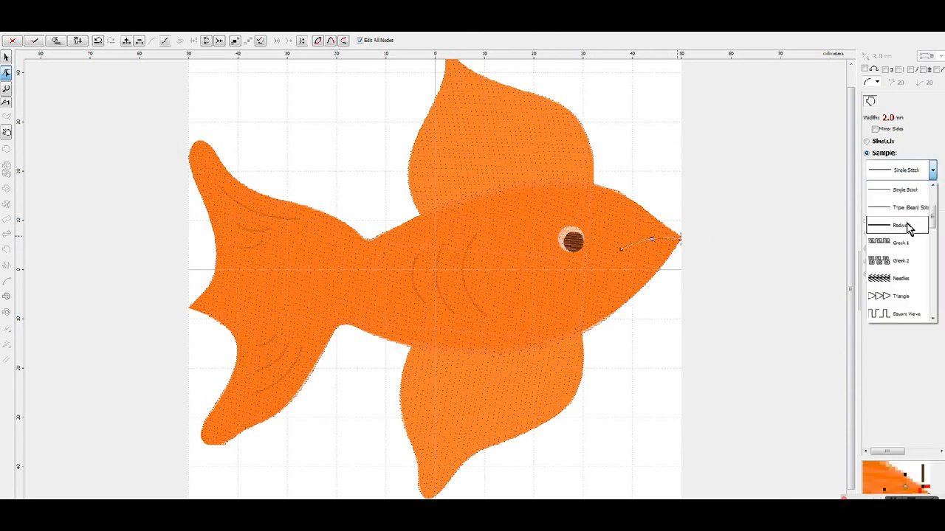
click(912, 225)
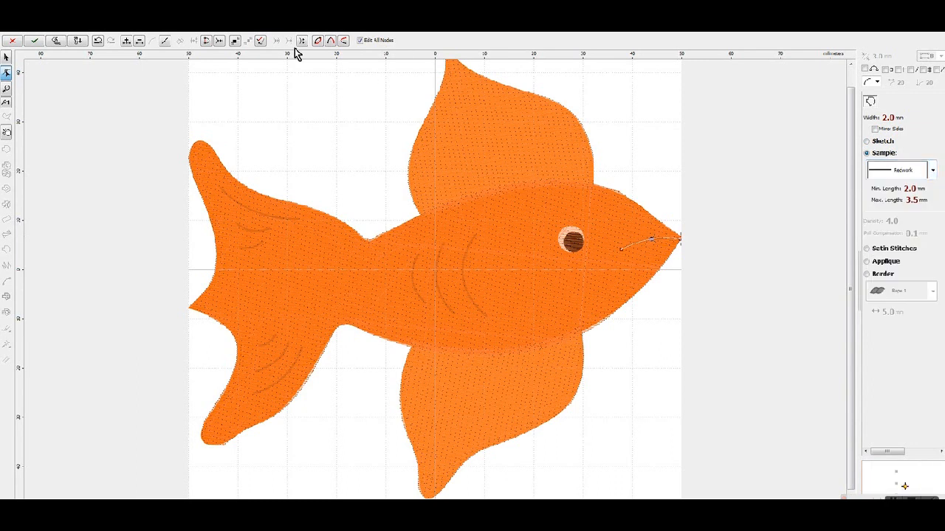
right_click(658, 261)
click(679, 280)
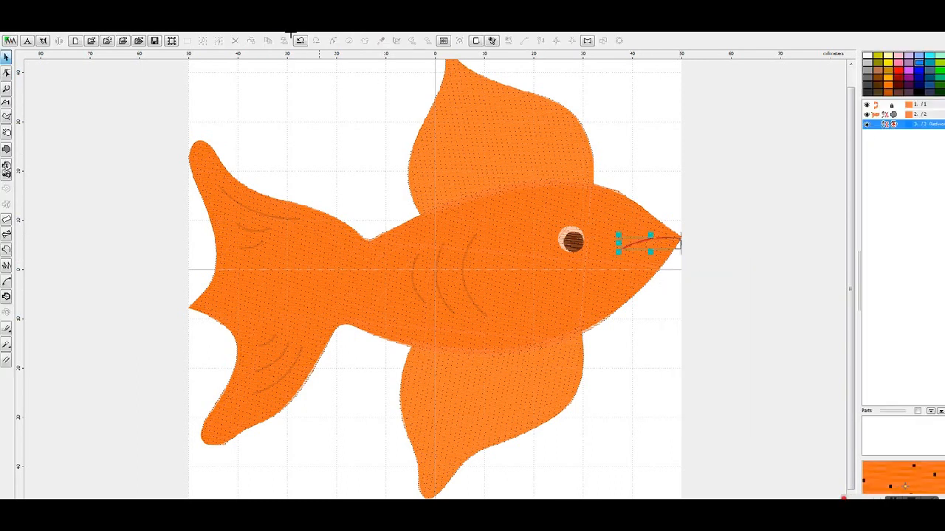
click(170, 38)
click(222, 191)
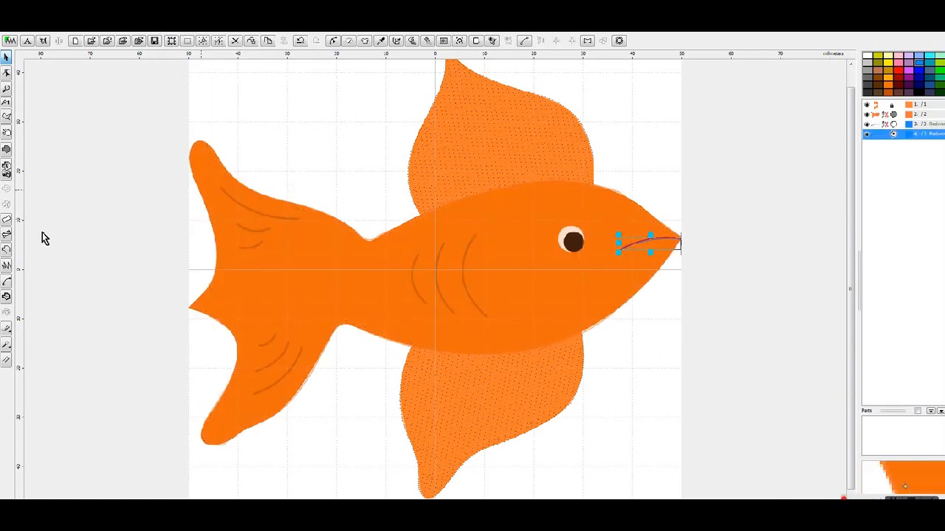
Trace the curved body line nearest the eye with an outline from its upper to its lower end, bent to match.
click(7, 250)
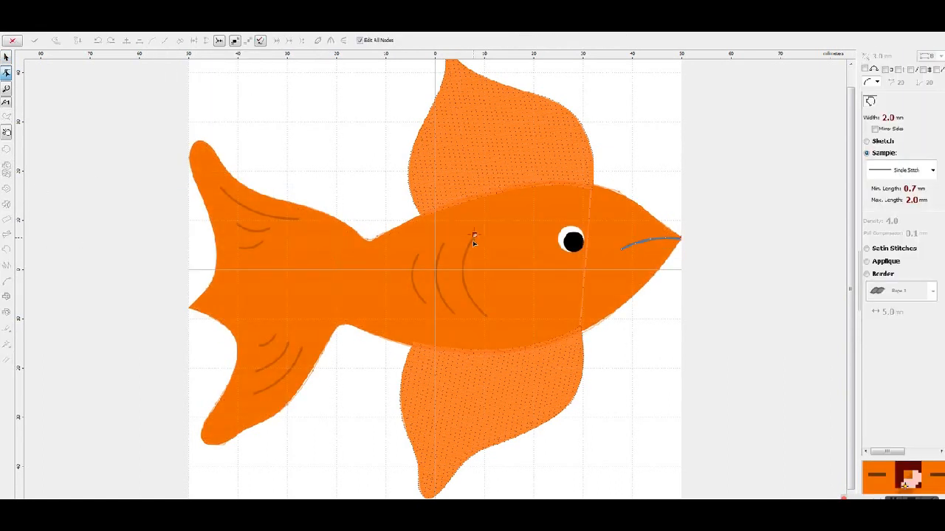
click(487, 317)
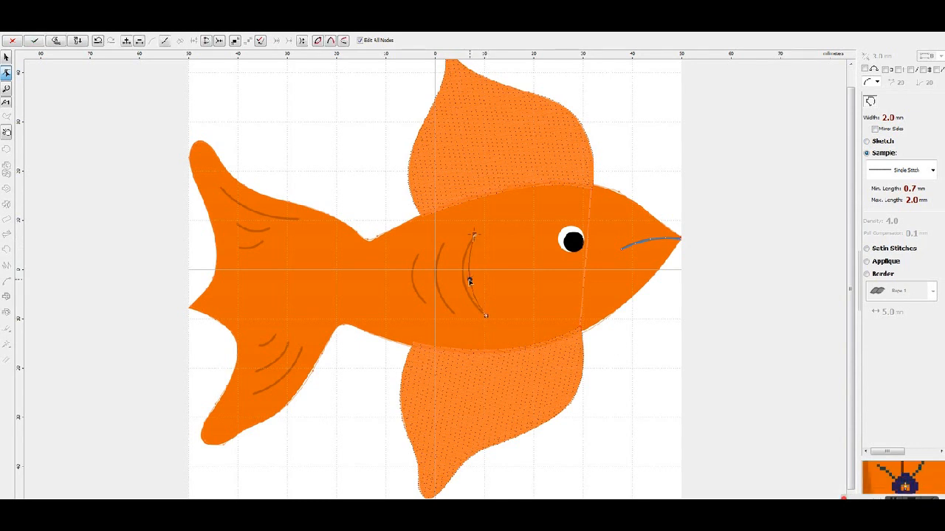
right_click(464, 280)
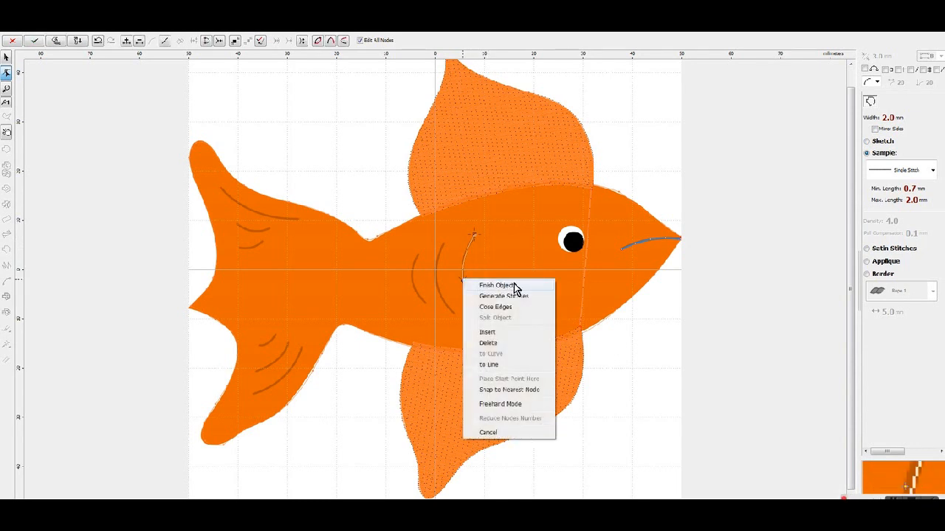
Apply the Redwork sample to the curved line nearest the eye, generate its stitches and create its backward path.
click(932, 170)
click(902, 203)
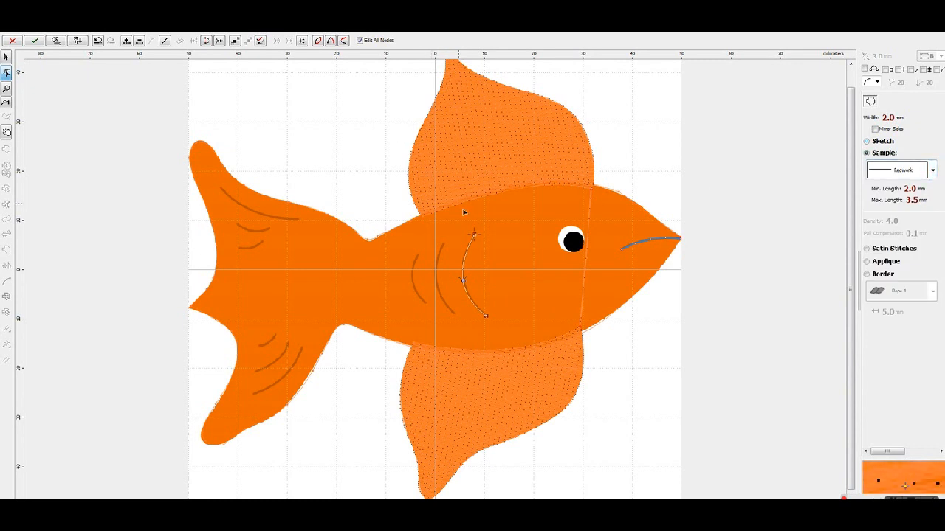
right_click(491, 269)
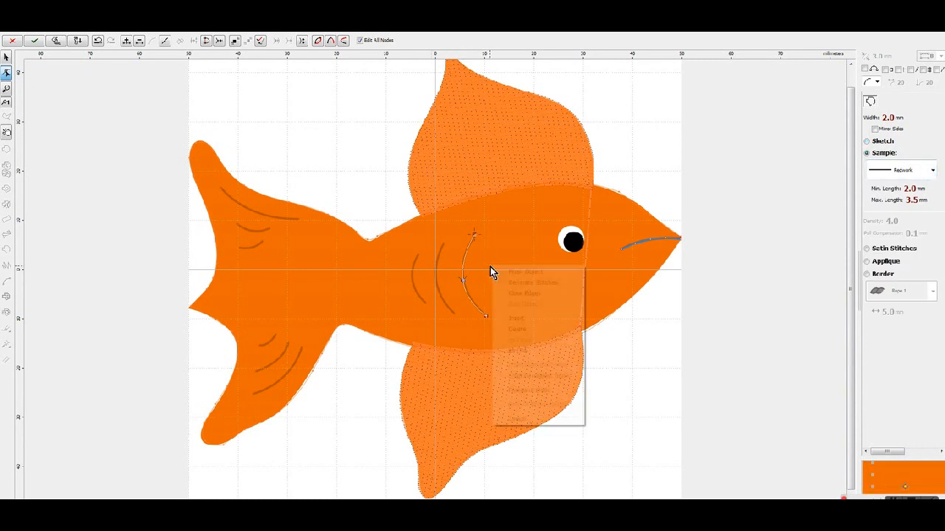
click(527, 281)
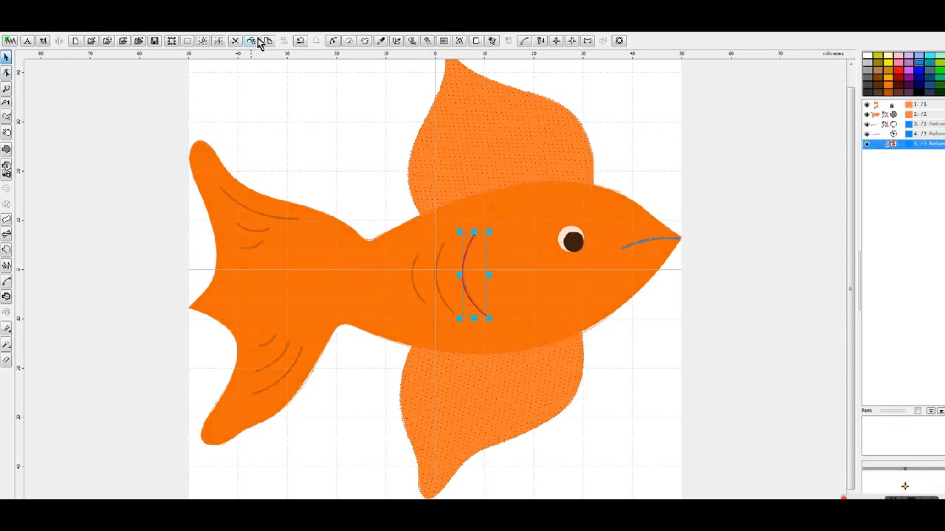
click(177, 38)
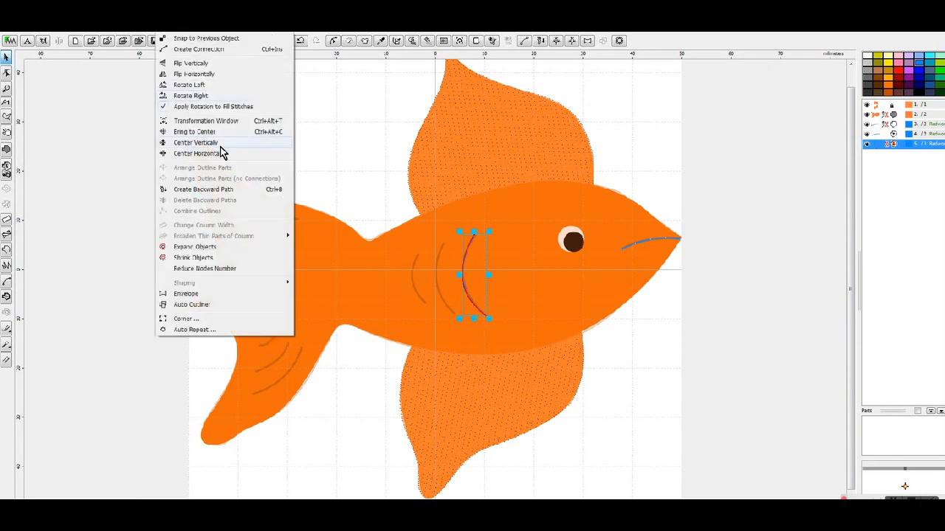
click(217, 191)
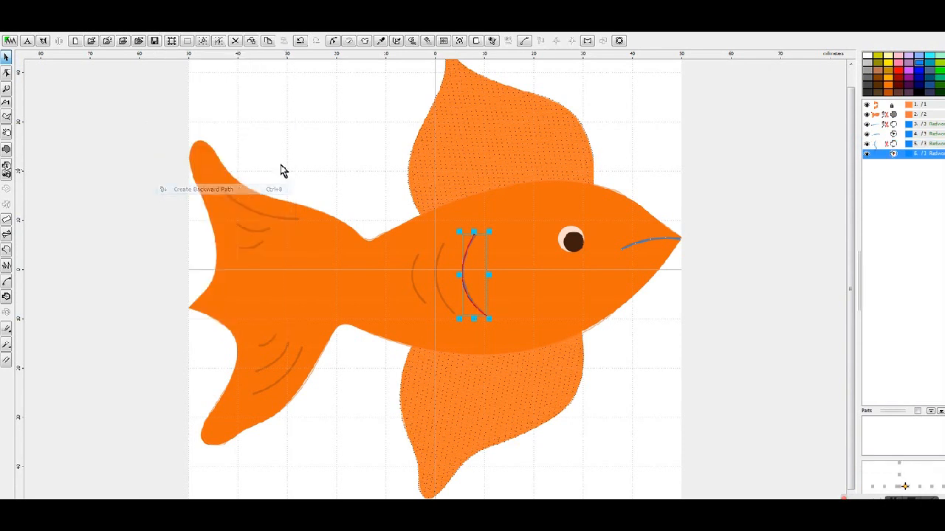
Trace the middle curved body line with an outline bent to match, apply the Redwork sample and generate its stitches.
click(6, 253)
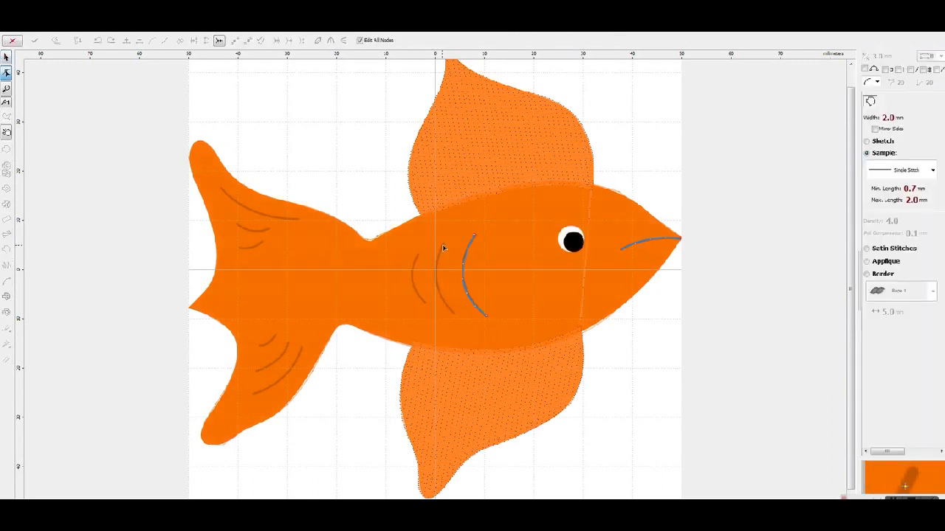
click(454, 314)
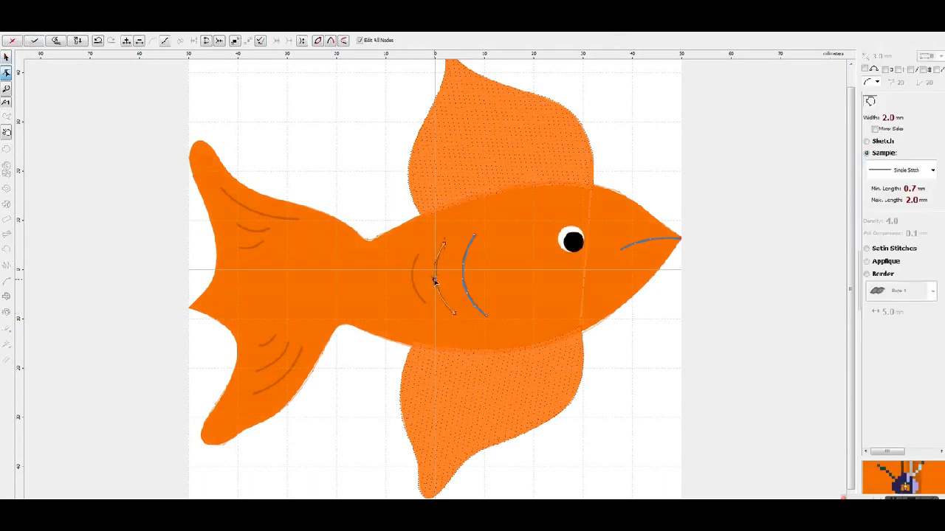
click(932, 170)
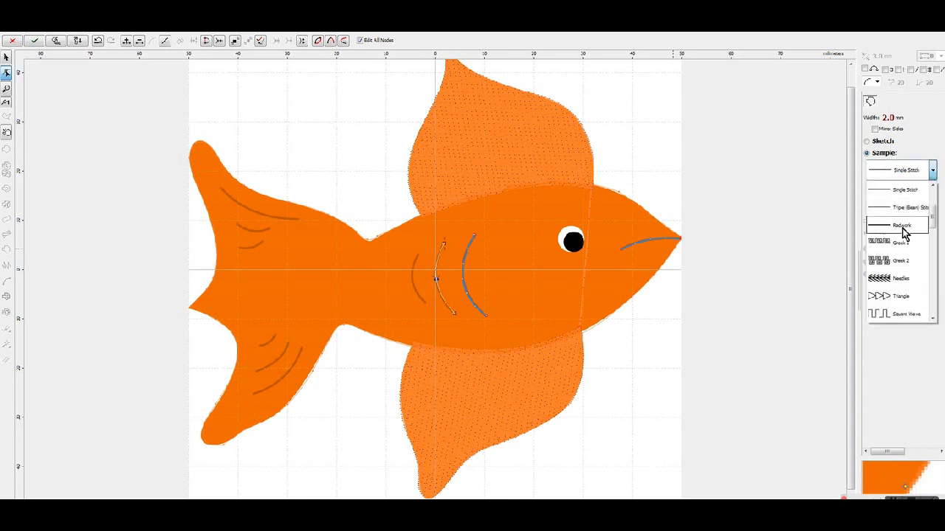
click(902, 226)
right_click(448, 268)
click(451, 273)
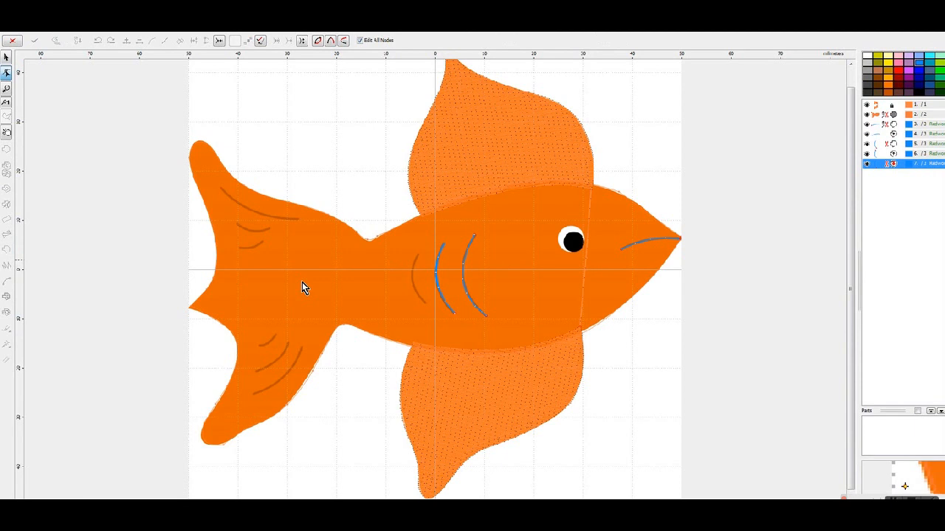
Leave outline drawing, select the middle curved body line's outline and create its backward path.
click(418, 257)
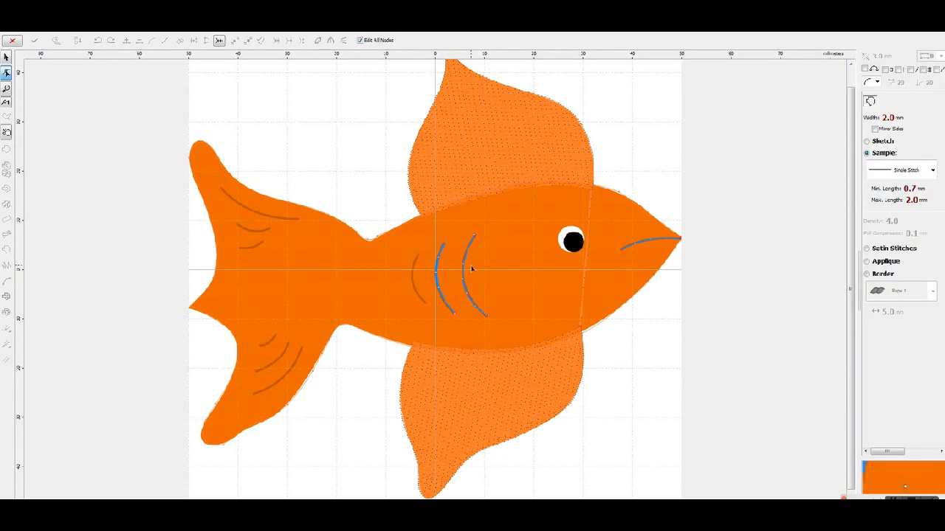
click(16, 42)
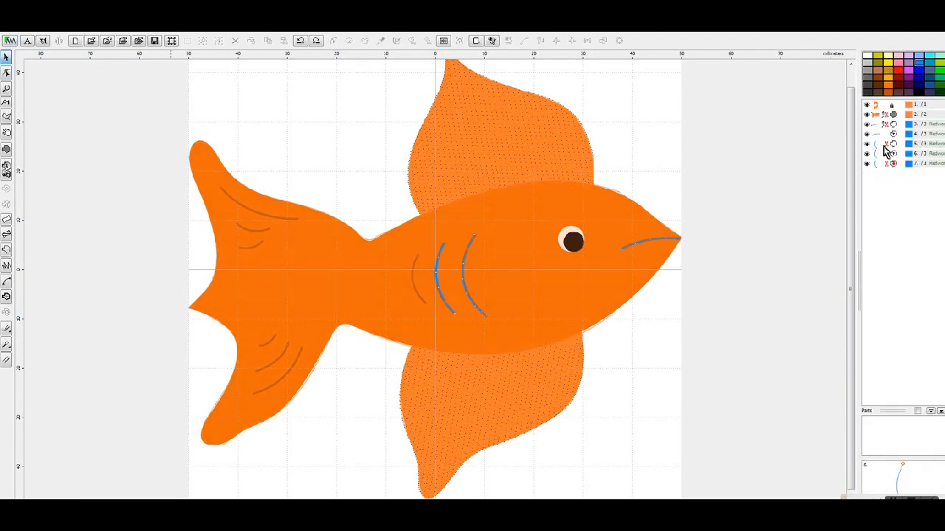
click(877, 164)
click(172, 35)
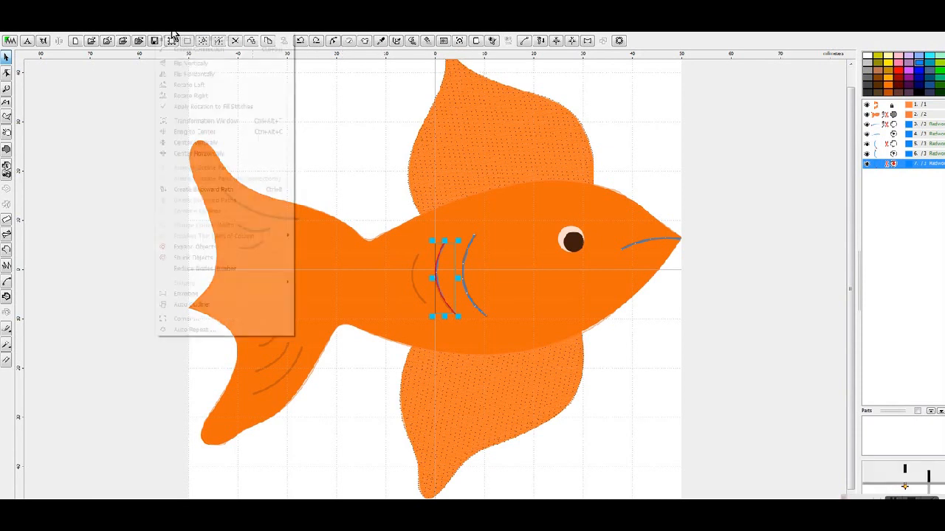
click(235, 190)
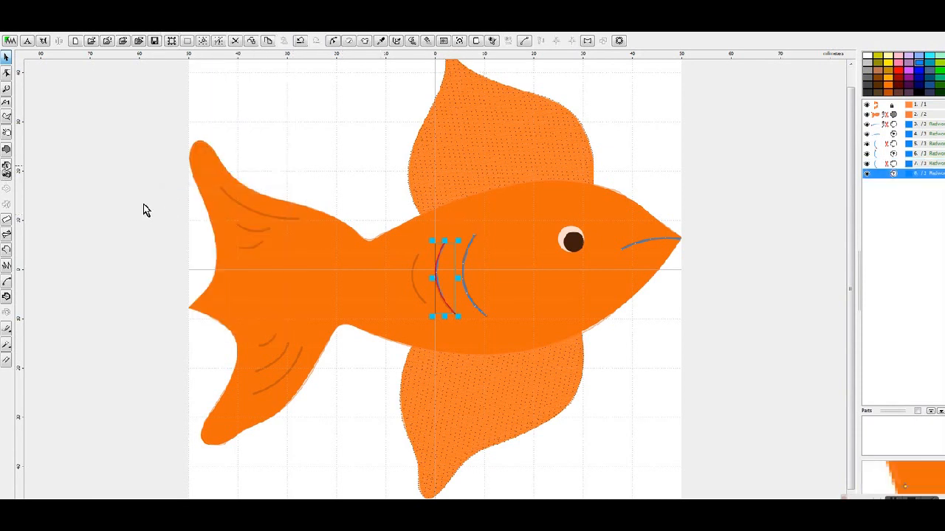
Trace the curved body line nearest the tail with an outline from its upper to its lower end, bent to match.
click(7, 259)
click(418, 255)
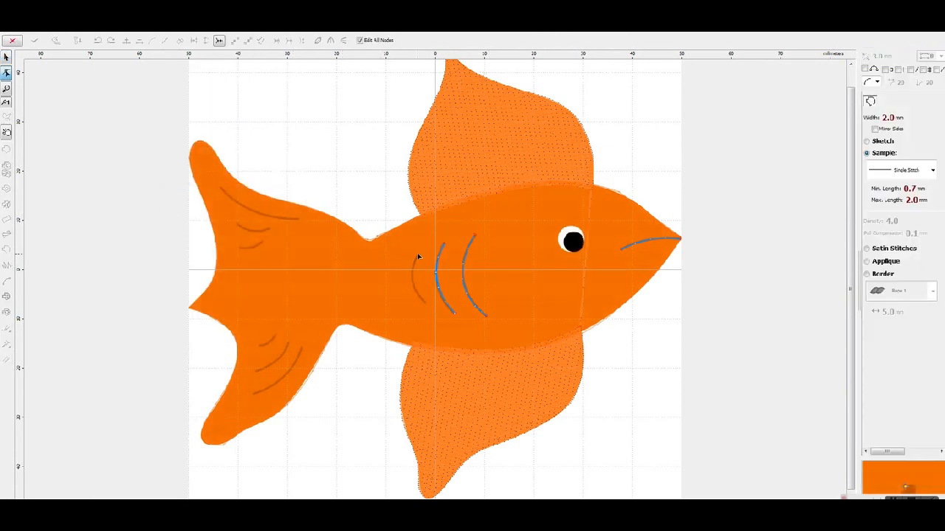
click(426, 301)
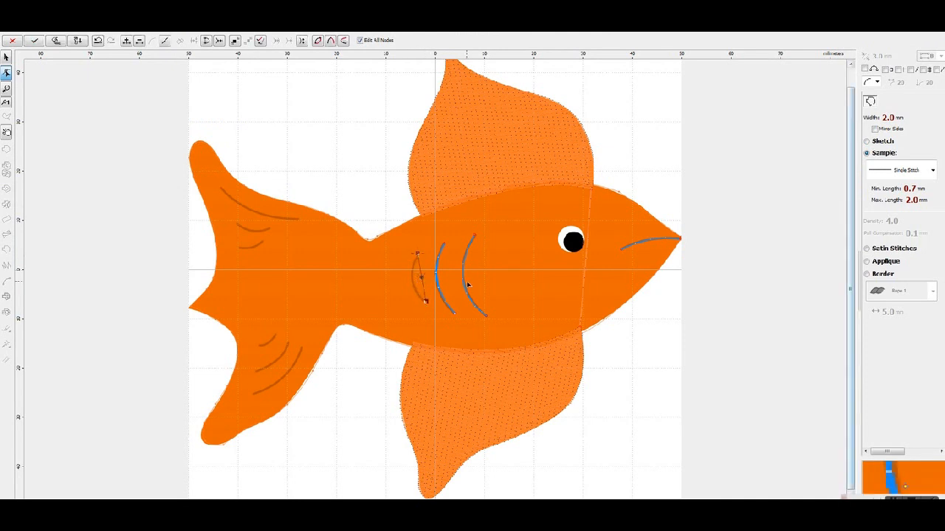
drag(420, 279, 414, 281)
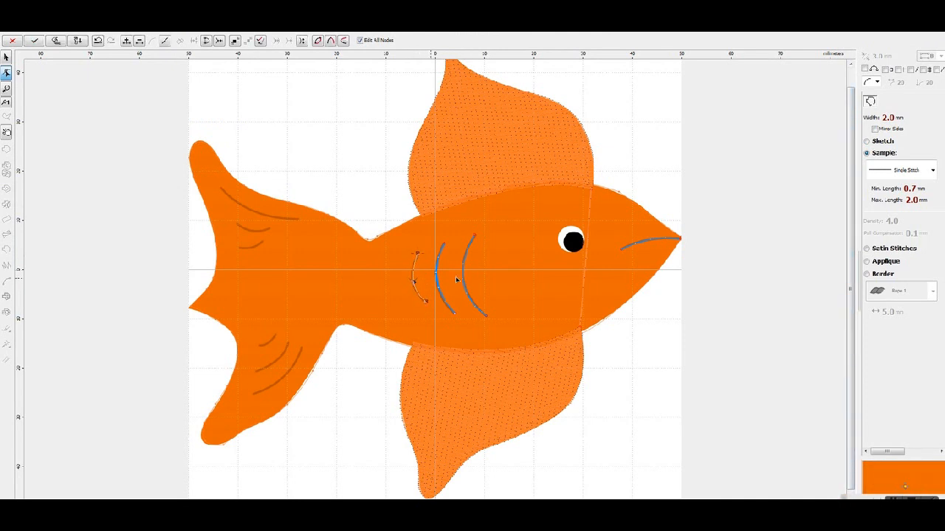
Apply the Redwork sample to the curved body line nearest the tail, generate its stitches and create its backward path.
click(909, 171)
click(902, 227)
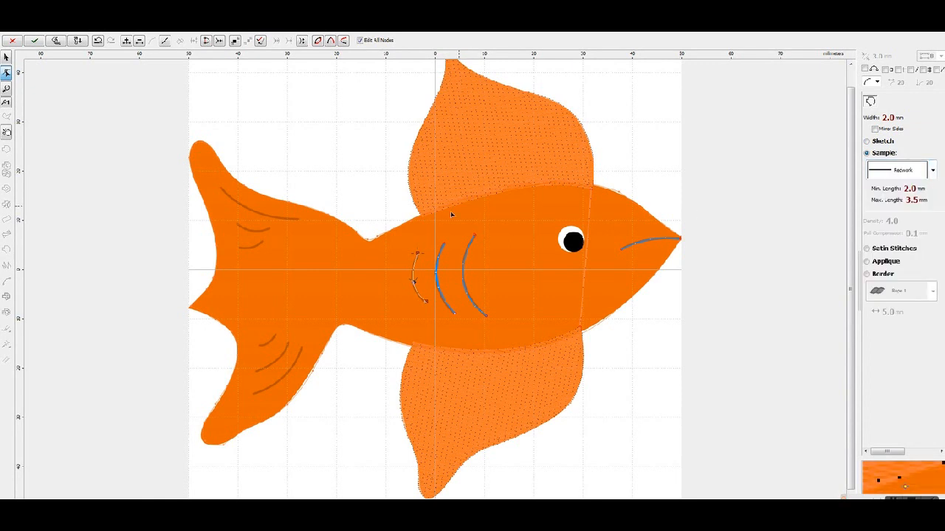
right_click(397, 253)
click(426, 270)
click(173, 29)
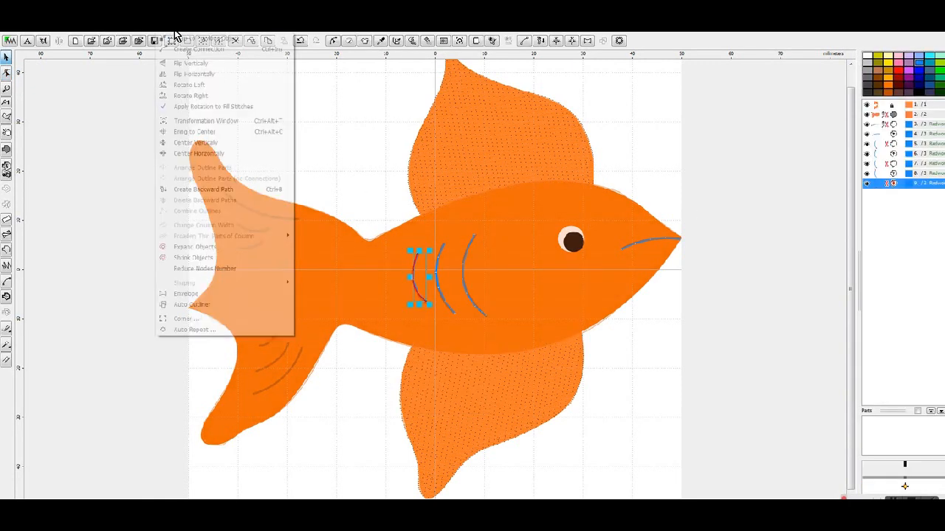
click(222, 189)
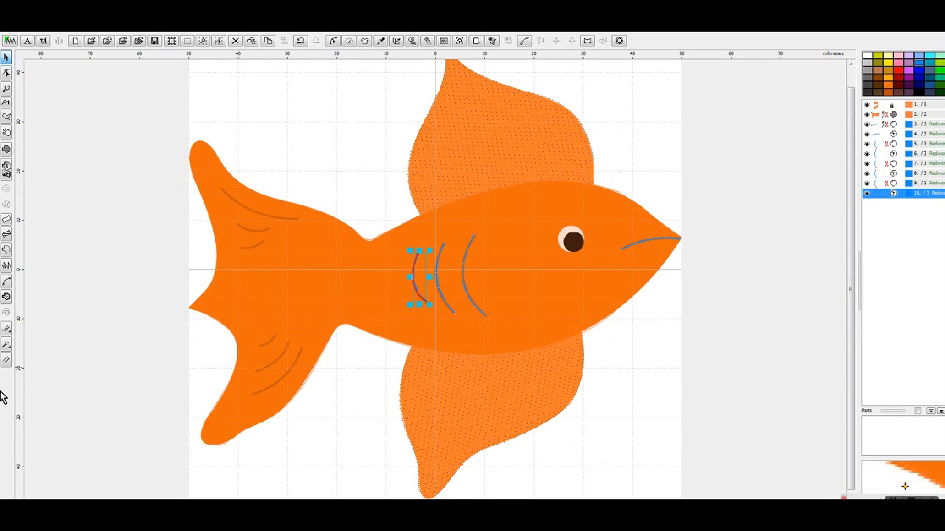
Trace the longest curved line on the lower tail lobe with an outline bent to match and generate its stitches.
click(6, 252)
click(254, 395)
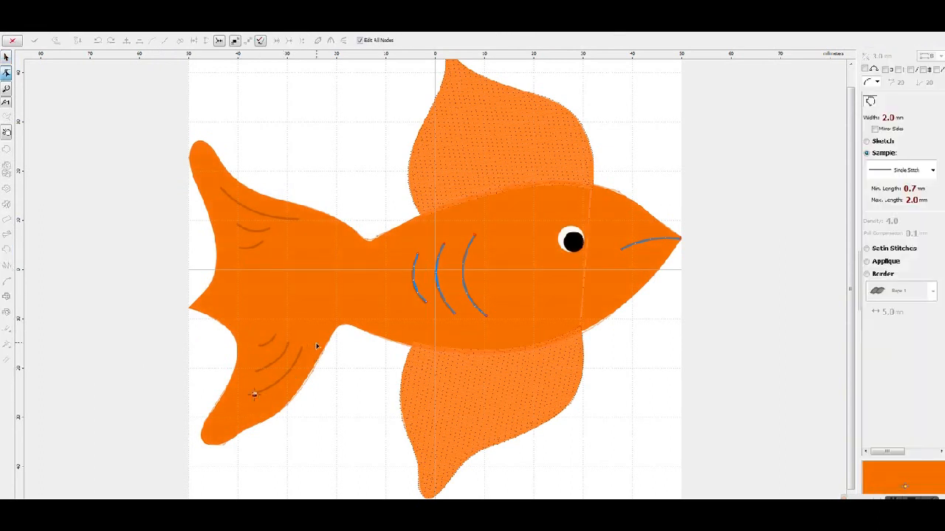
click(302, 348)
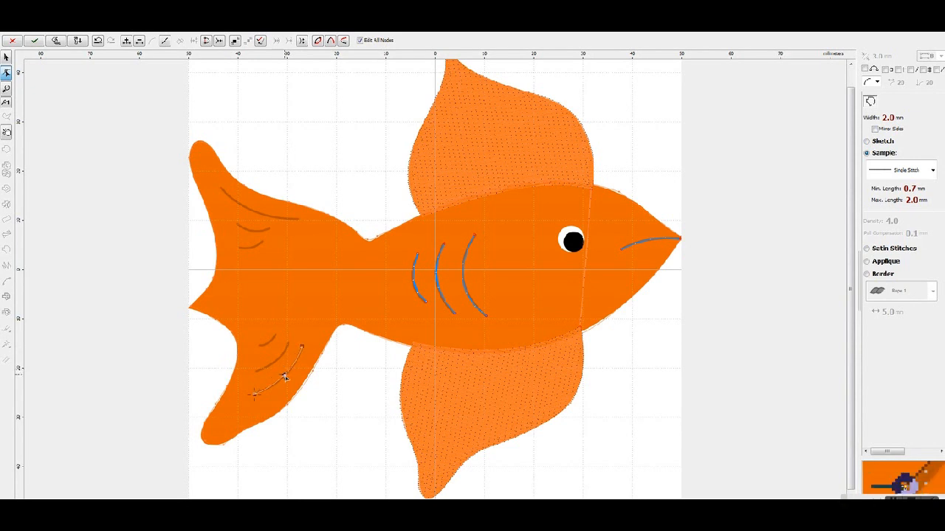
right_click(284, 374)
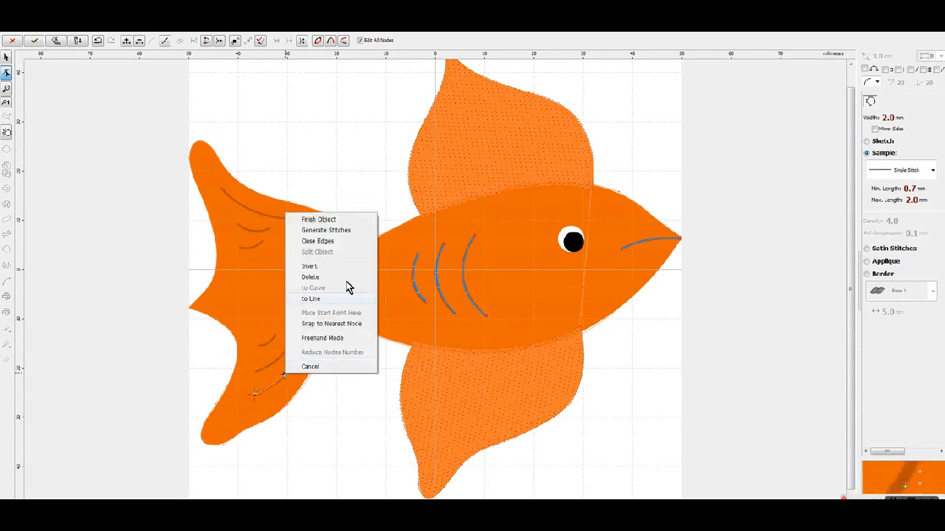
click(357, 235)
Change the sample of the lower tail lobe's longest line to Redwork and create its backward path.
right_click(289, 381)
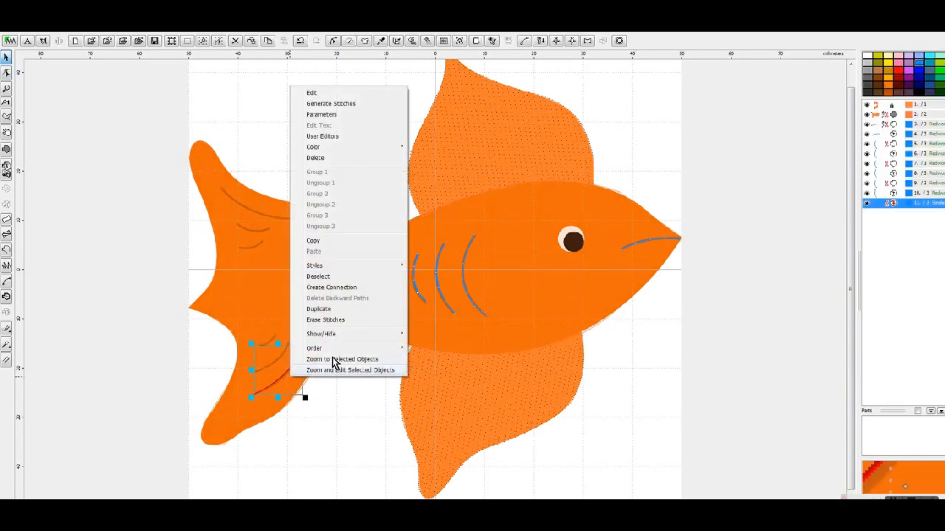
click(381, 114)
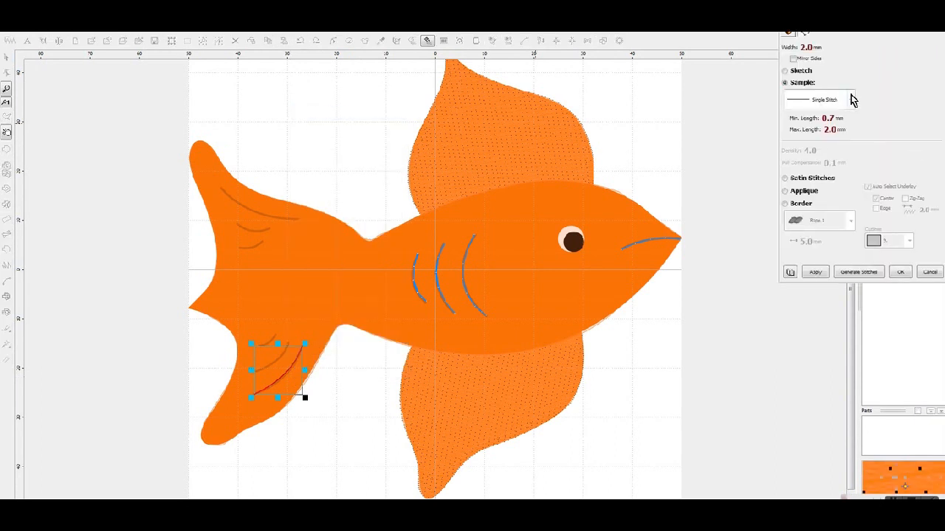
click(851, 99)
click(834, 155)
key(Return)
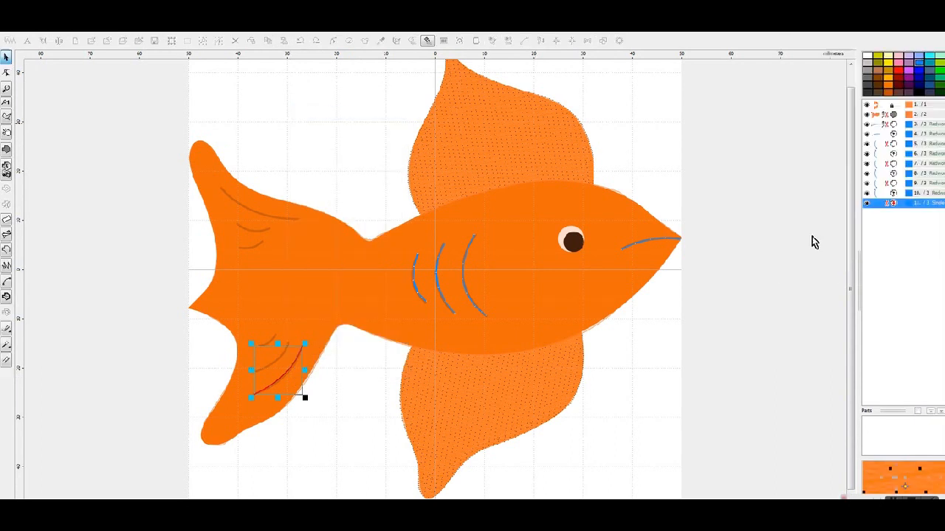
click(169, 39)
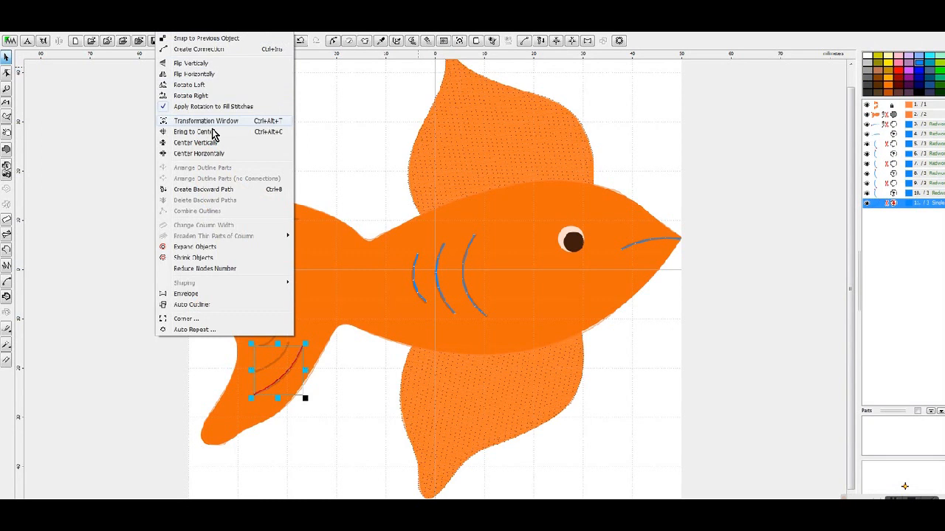
click(228, 191)
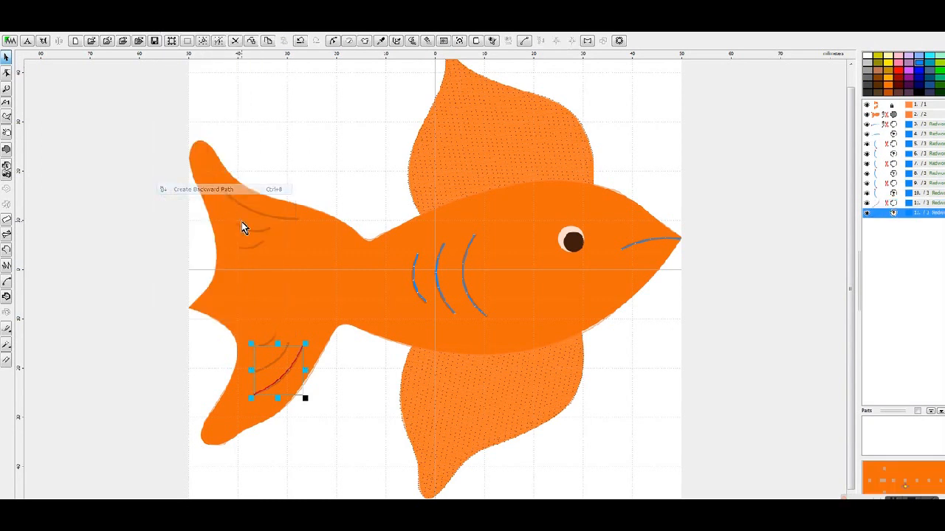
Trace the middle curved line on the lower tail lobe with an outline from its upper to its lower end, bent to match.
click(5, 348)
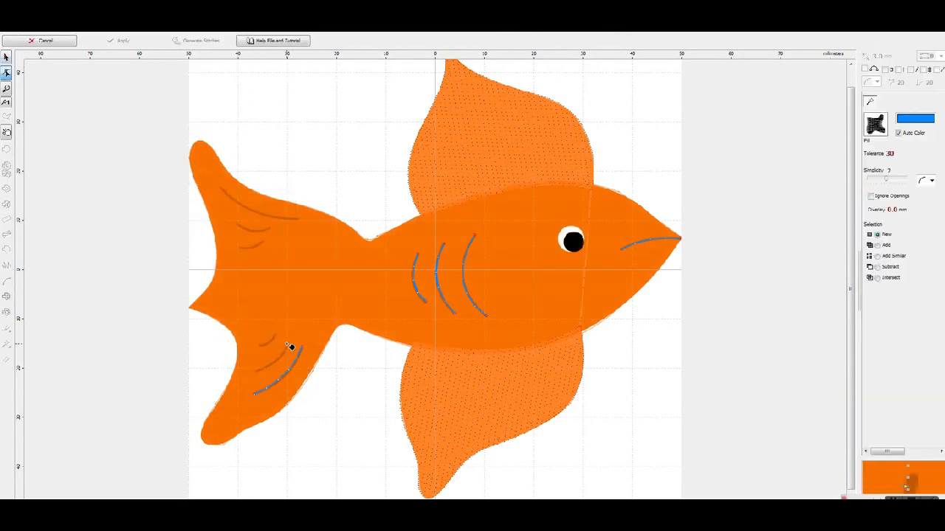
click(50, 38)
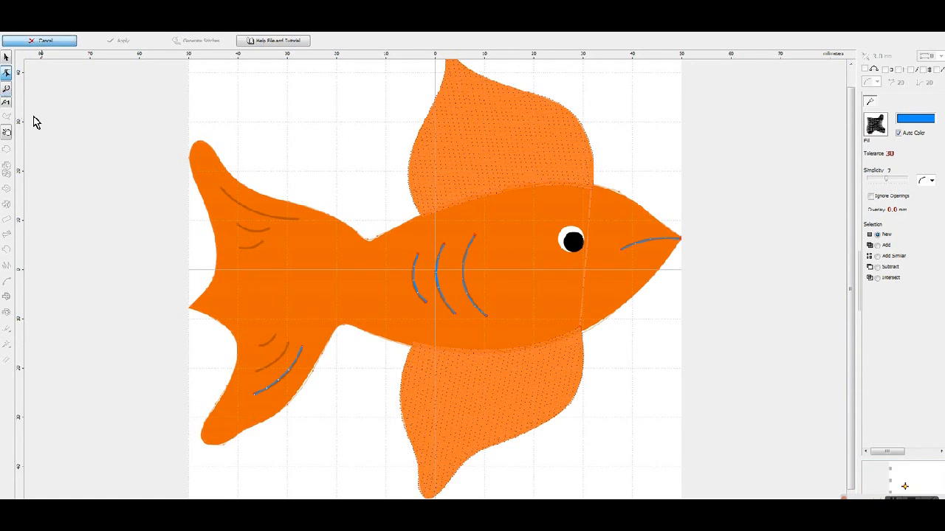
click(7, 264)
click(288, 343)
click(257, 372)
drag(280, 350, 277, 358)
Apply the Redwork sample to the lower tail lobe's middle line, generate its stitches and create its backward path.
click(921, 171)
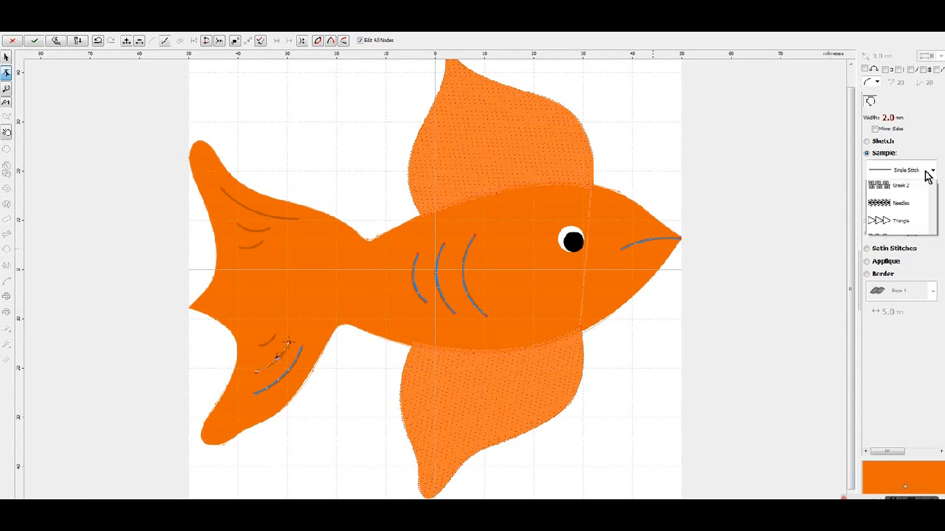
click(913, 239)
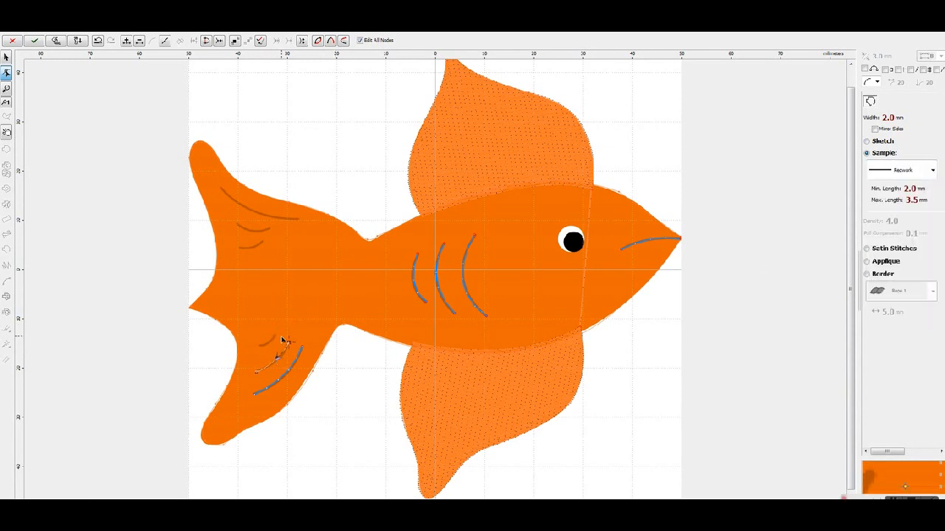
right_click(286, 335)
click(330, 352)
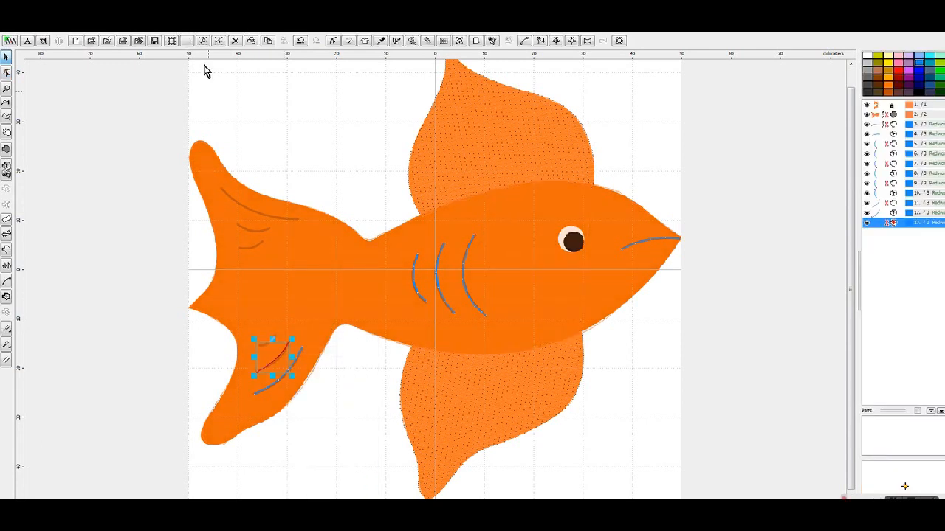
click(177, 38)
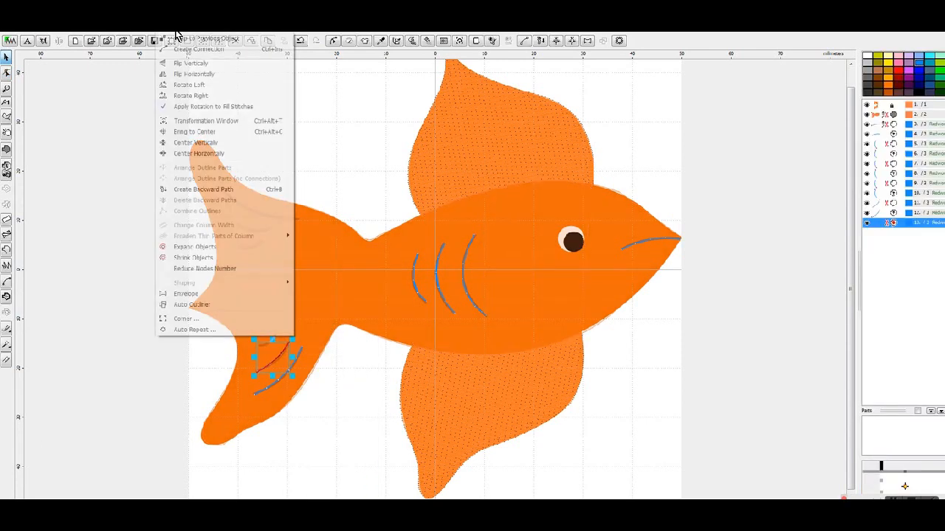
click(224, 190)
Trace the shortest curved line on the lower tail lobe with an outline bent to match and apply the Redwork sample.
click(7, 252)
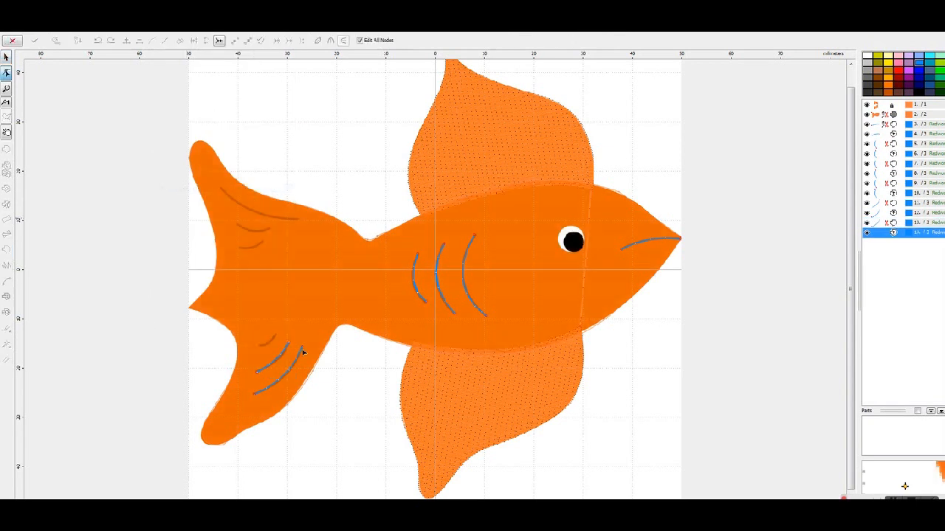
click(257, 346)
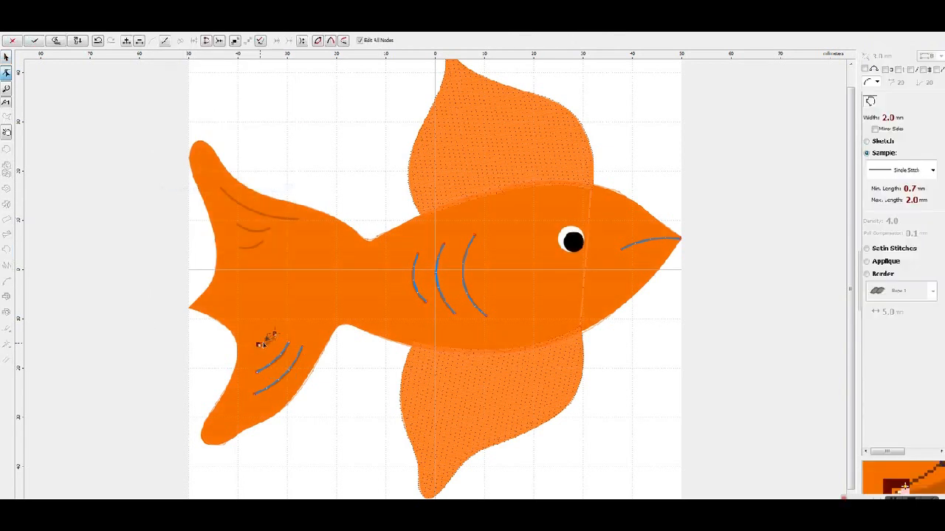
click(931, 171)
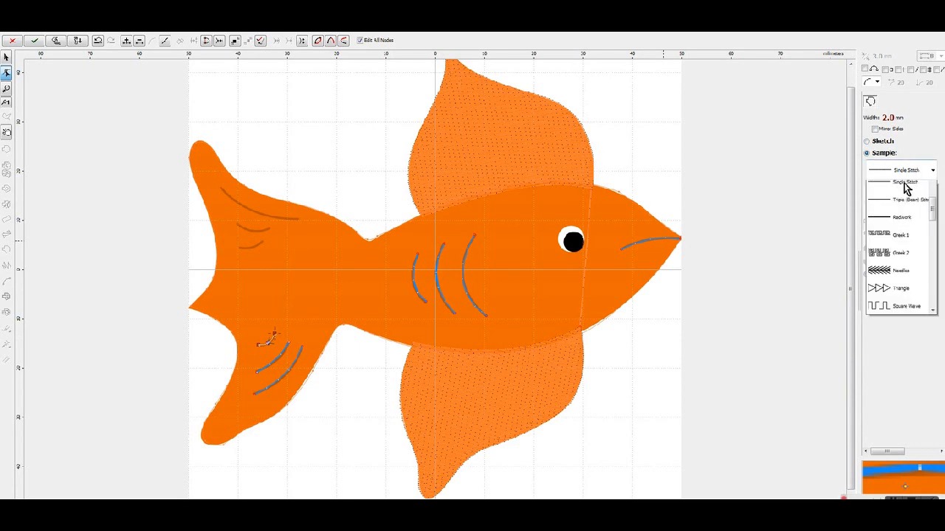
click(896, 229)
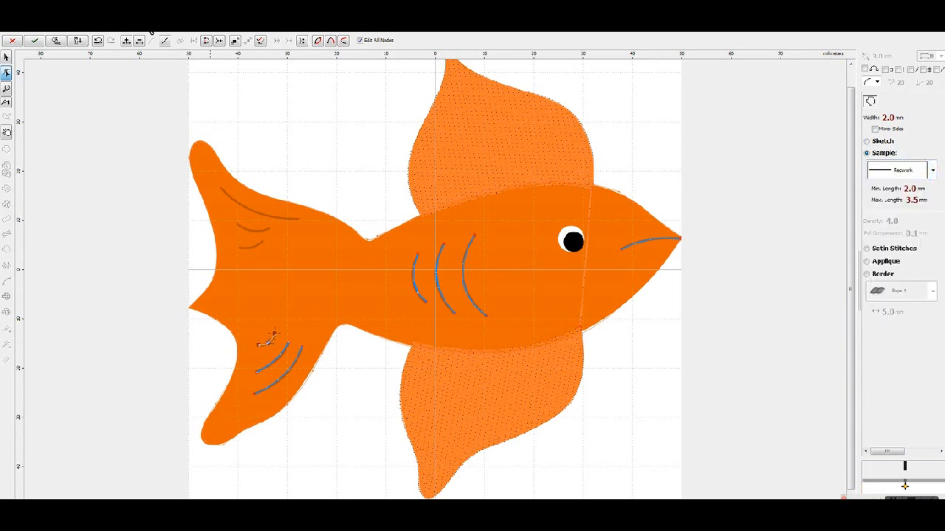
Generate stitches for the lower tail lobe's shortest line and create its backward path.
right_click(297, 336)
click(341, 353)
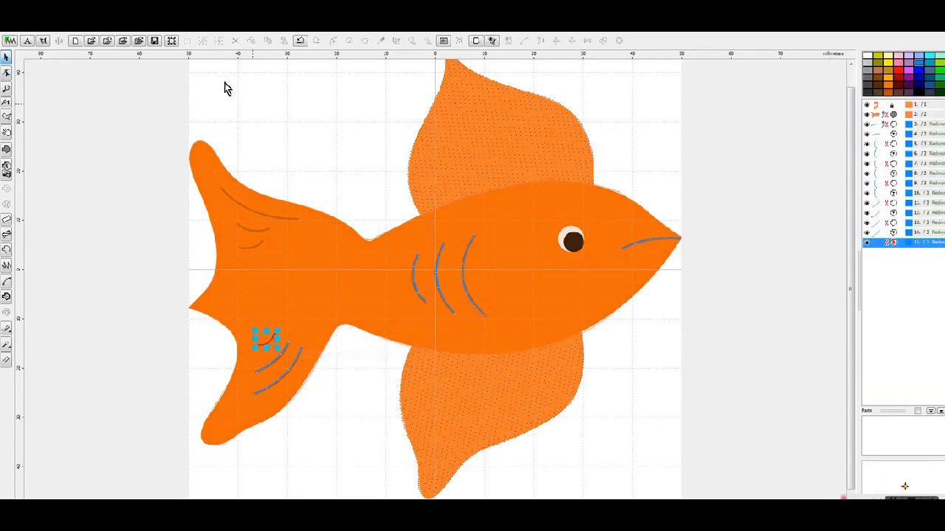
click(172, 40)
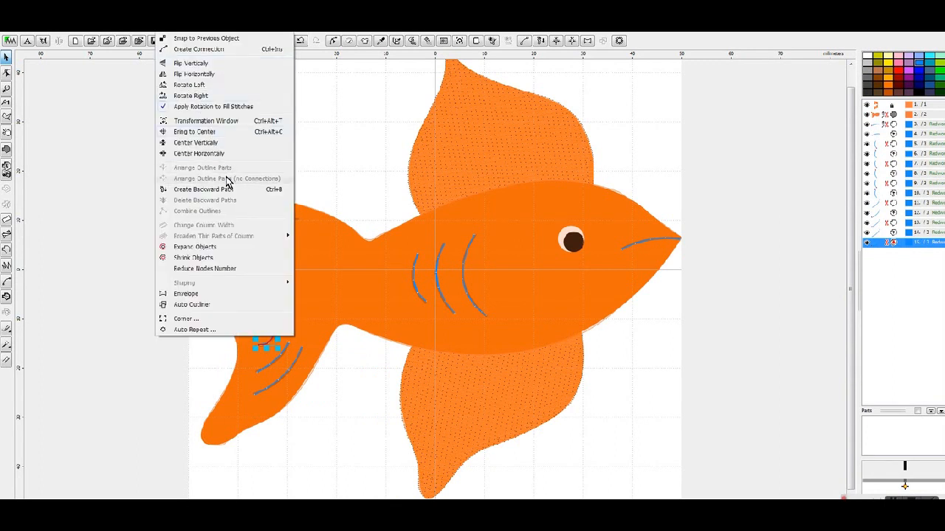
click(222, 189)
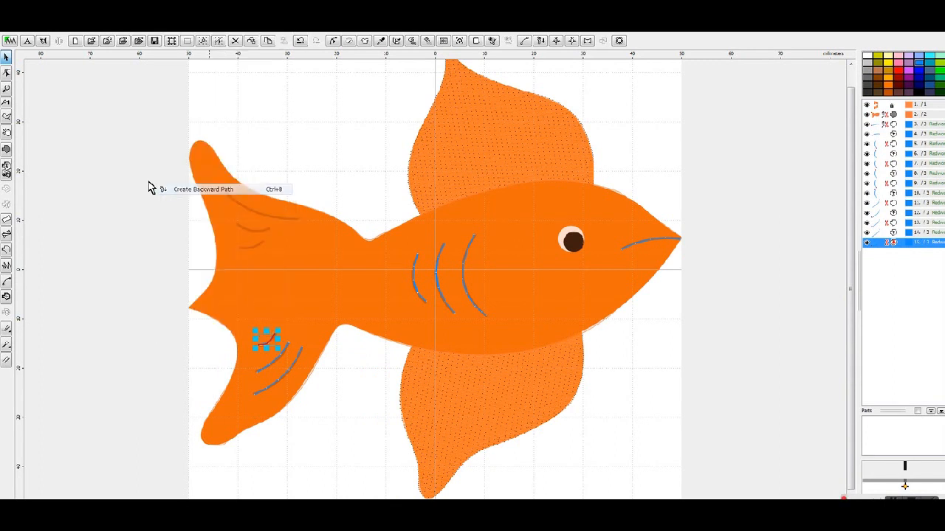
Trace the shortest curved line on the upper tail lobe with an outline bent to match and apply the Redwork sample.
click(7, 264)
click(239, 247)
click(263, 242)
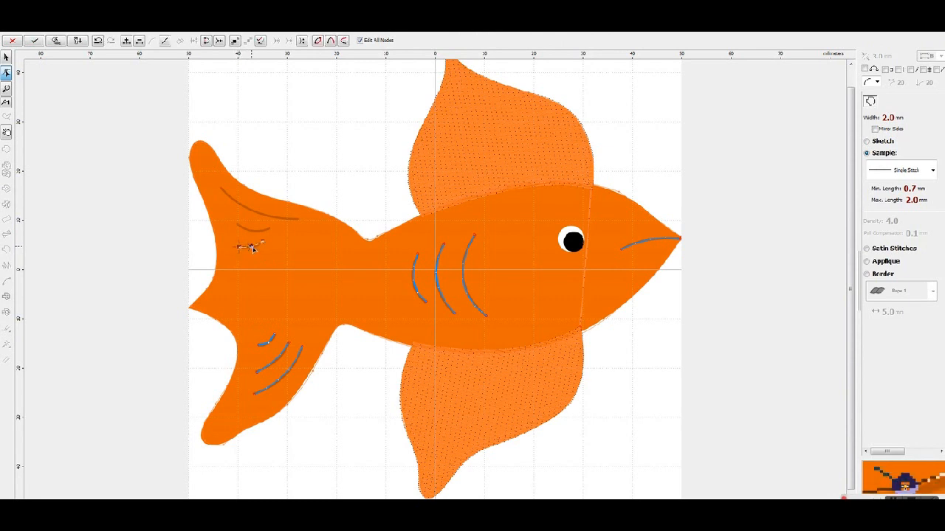
right_click(255, 248)
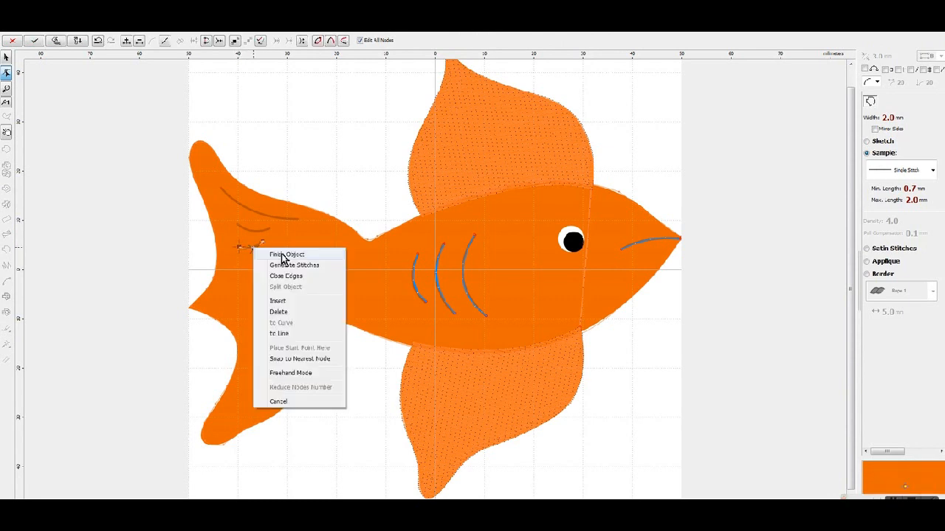
click(907, 170)
click(903, 218)
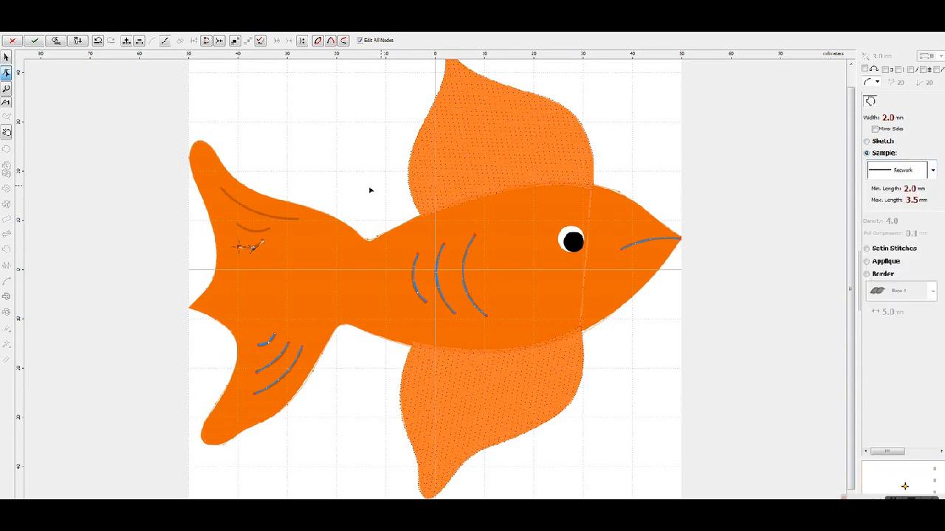
Generate stitches for the upper tail lobe's shortest line and create its backward path.
right_click(261, 244)
click(288, 264)
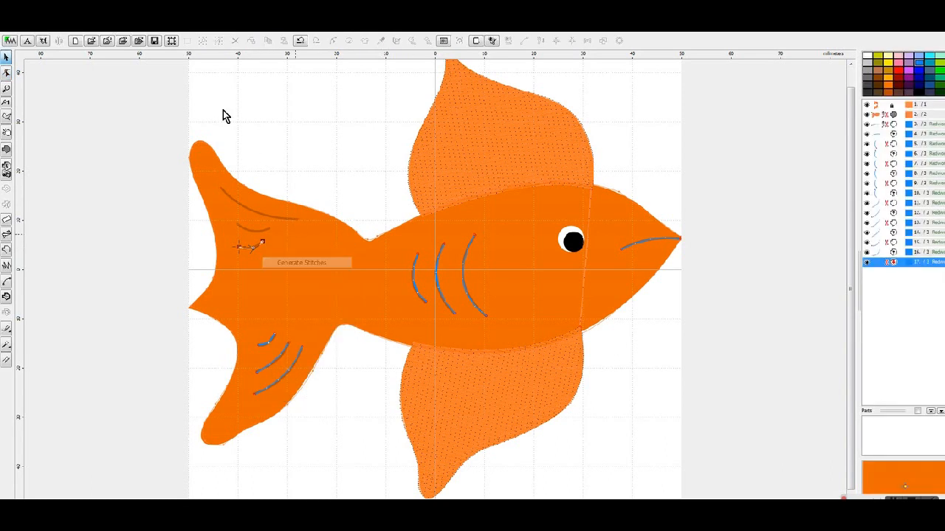
click(171, 41)
click(235, 189)
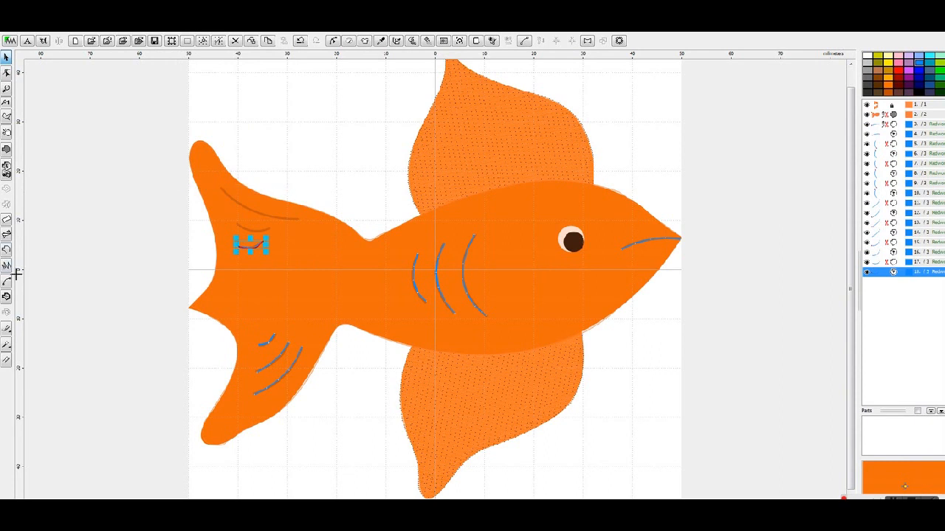
Trace the middle curved line on the upper tail lobe with an outline bent to match and finish the object.
click(6, 254)
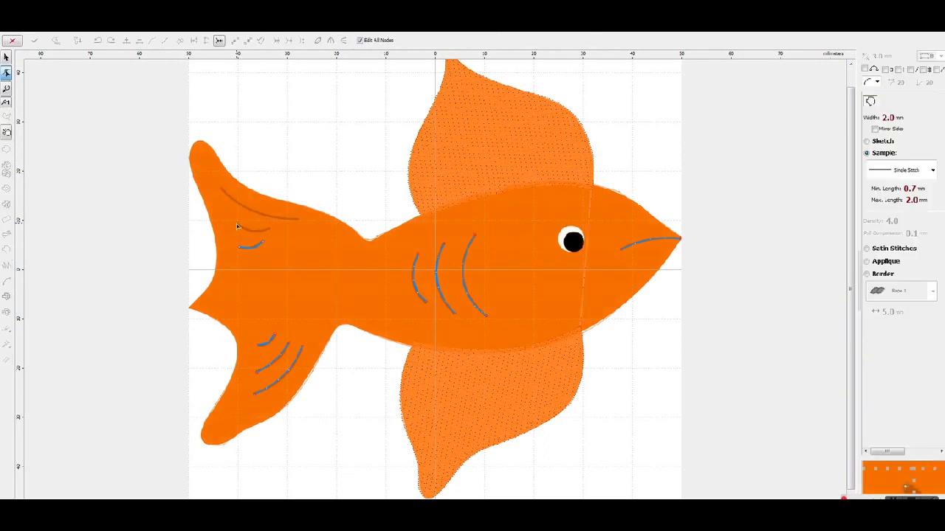
click(270, 229)
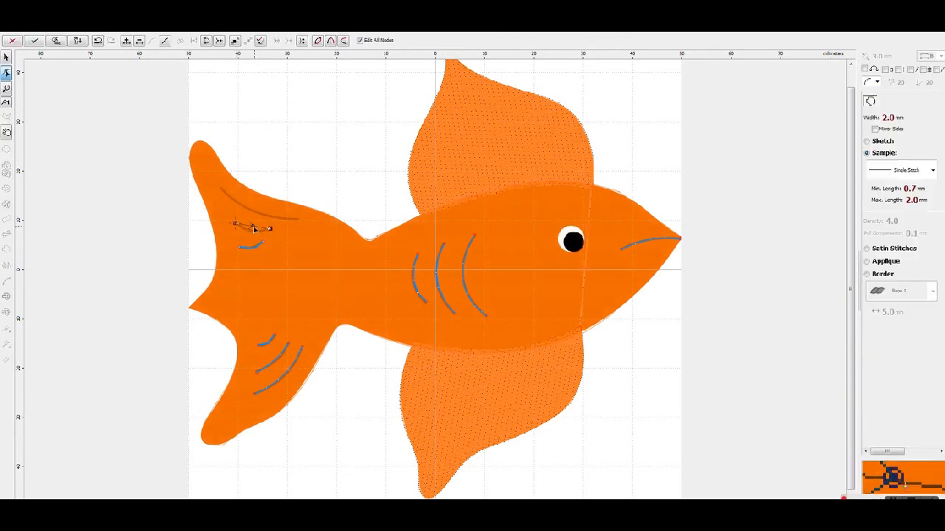
right_click(252, 230)
click(289, 249)
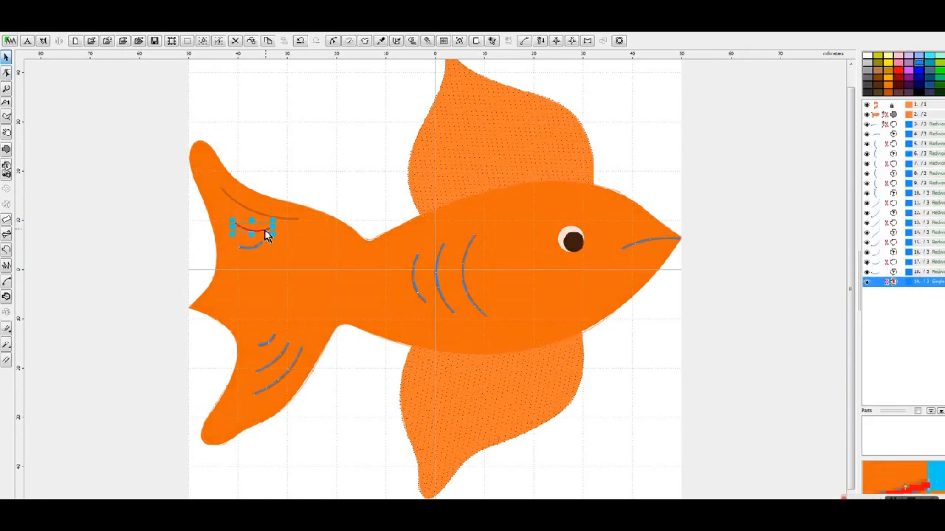
Apply the Redwork sample to the upper tail lobe's middle line, generate its stitches and create its backward path.
right_click(265, 230)
click(310, 259)
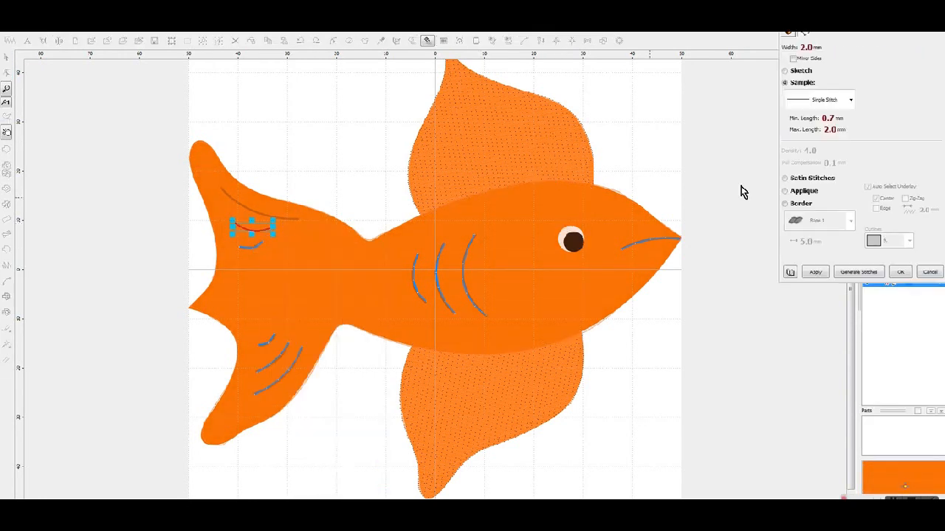
click(848, 101)
click(824, 155)
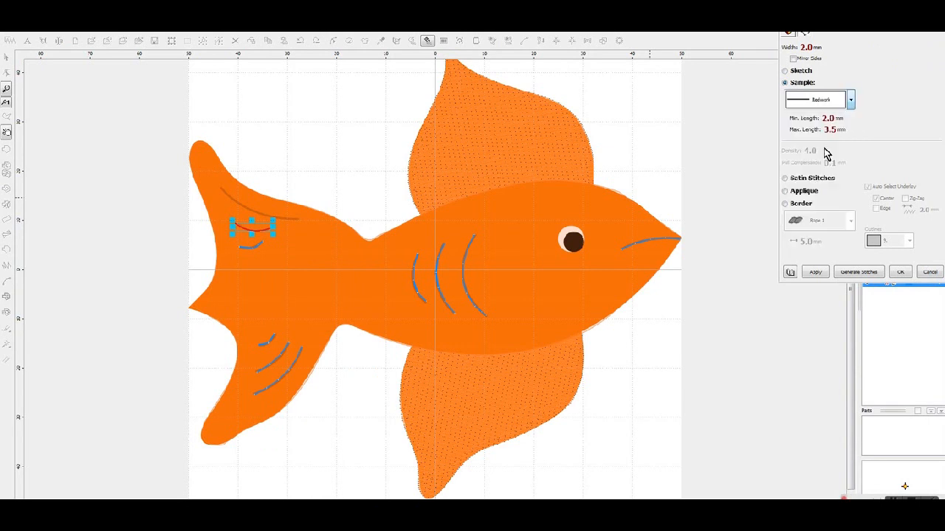
click(871, 272)
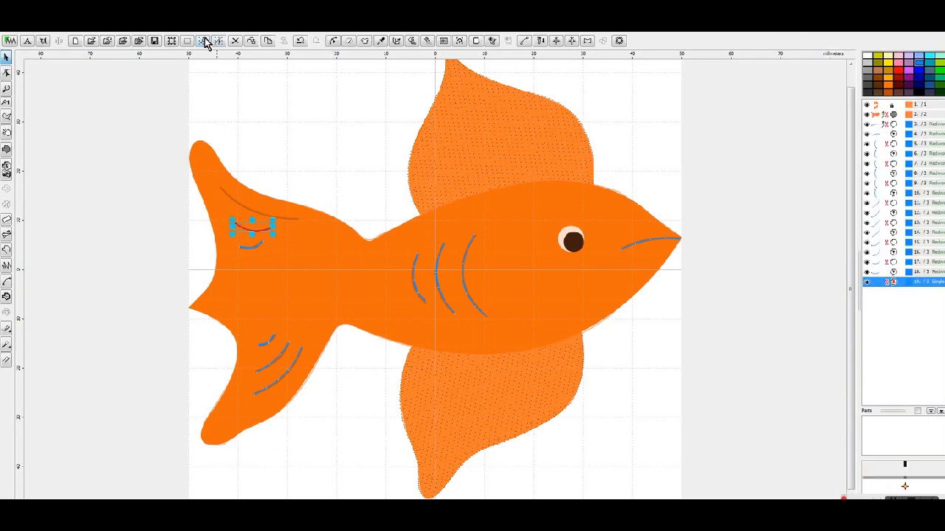
click(171, 38)
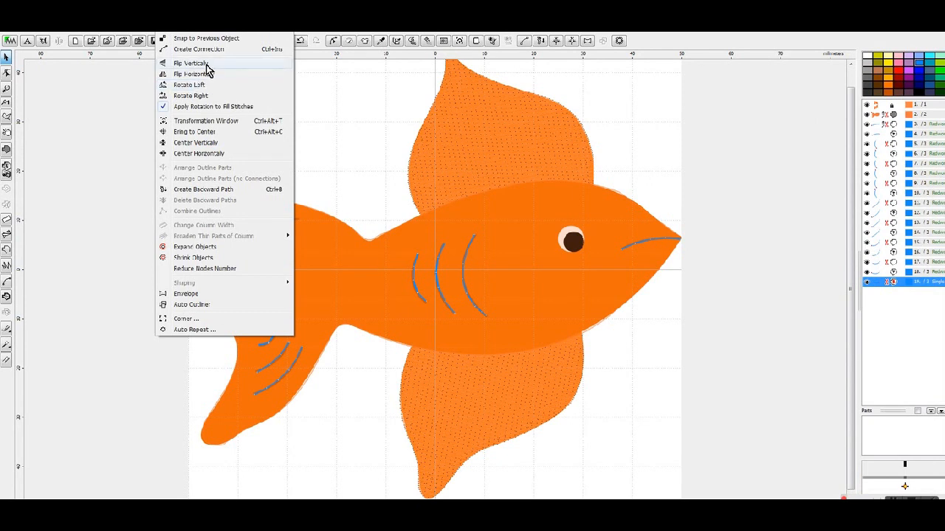
click(215, 190)
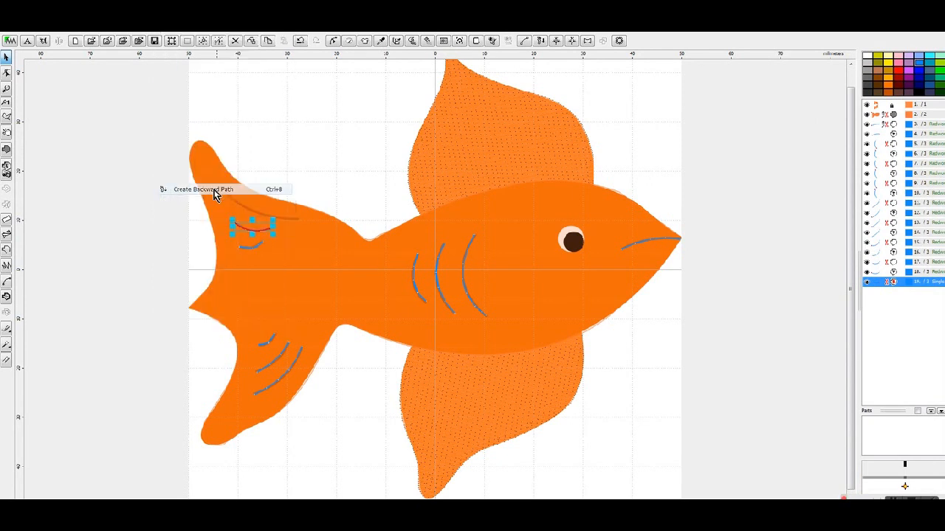
Trace the longest curved line on the upper tail lobe with an outline bent to match and apply the Redwork sample.
click(7, 254)
click(222, 187)
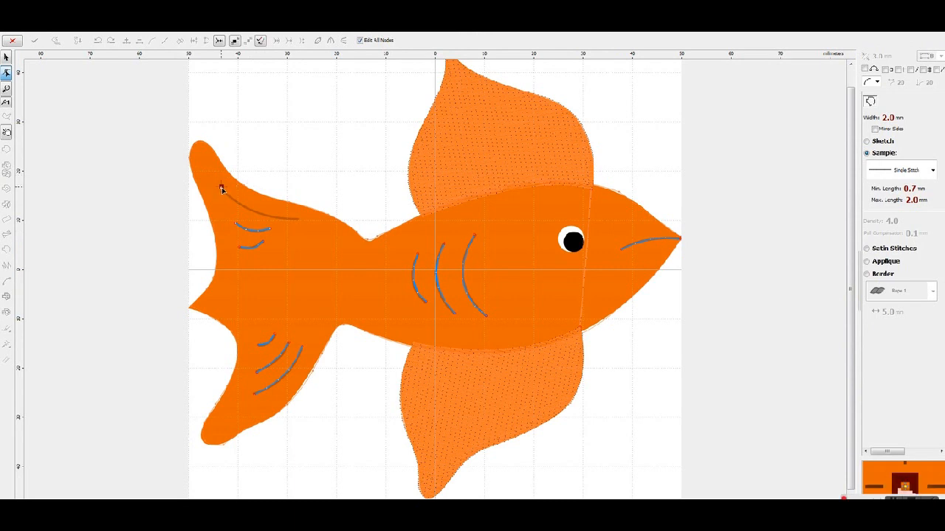
click(298, 221)
drag(262, 205, 254, 212)
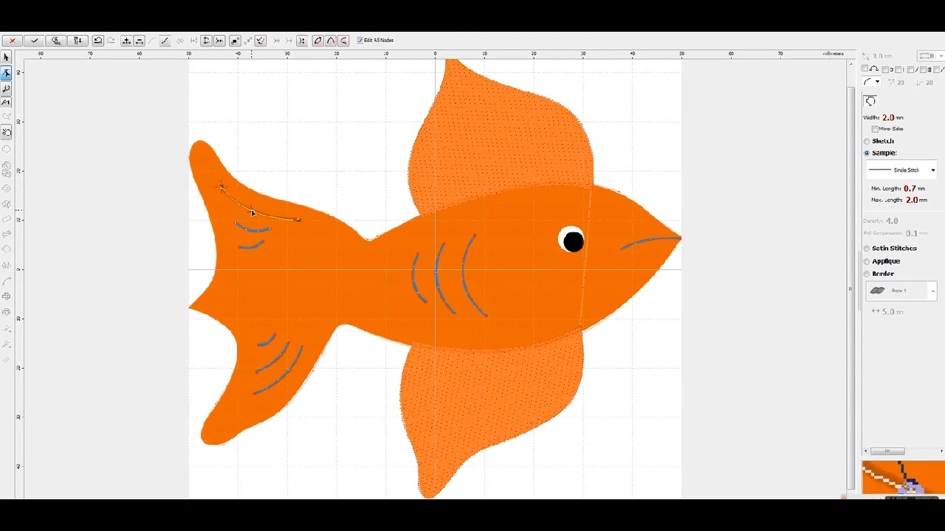
click(906, 171)
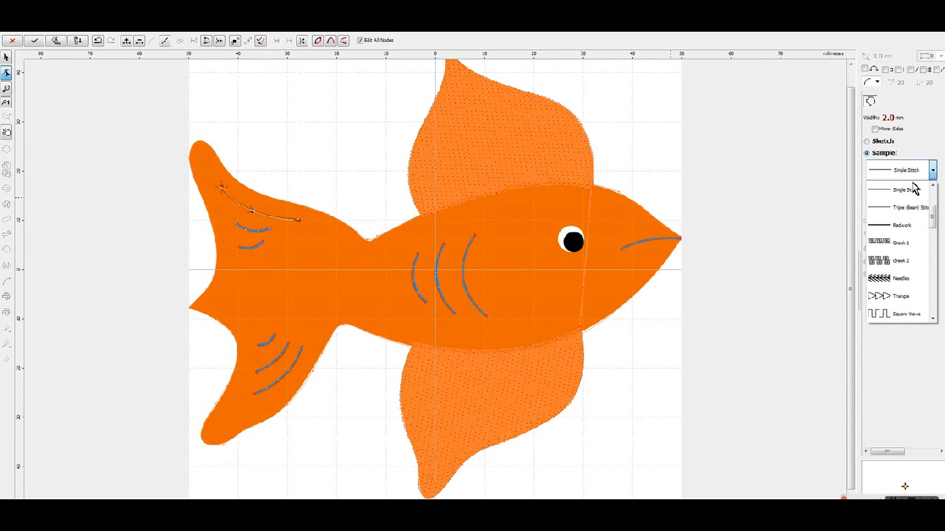
click(902, 226)
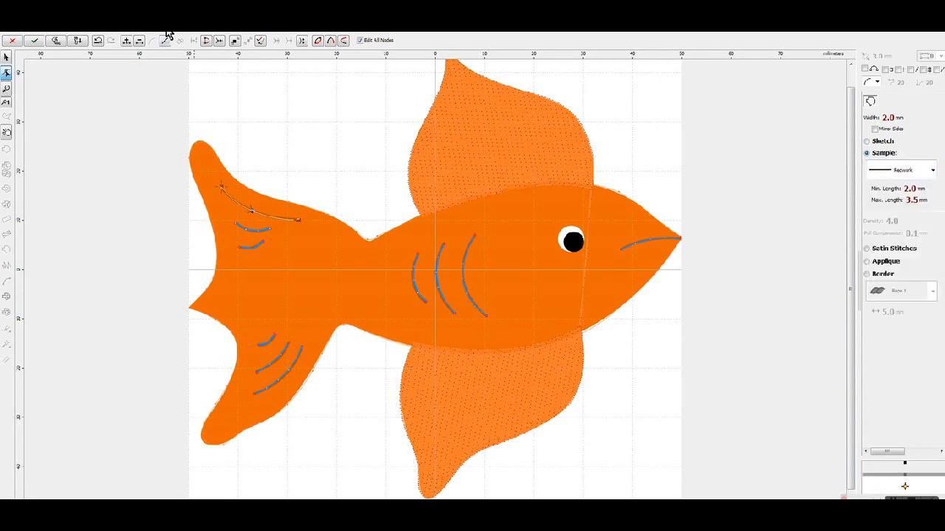
Generate stitches for the upper tail lobe's longest line and create its backward path.
right_click(242, 204)
click(277, 221)
click(174, 42)
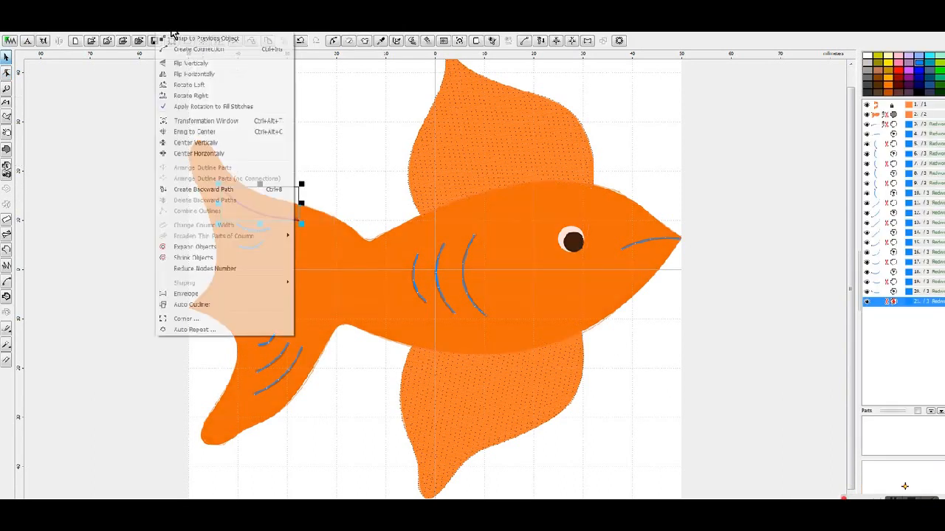
click(231, 191)
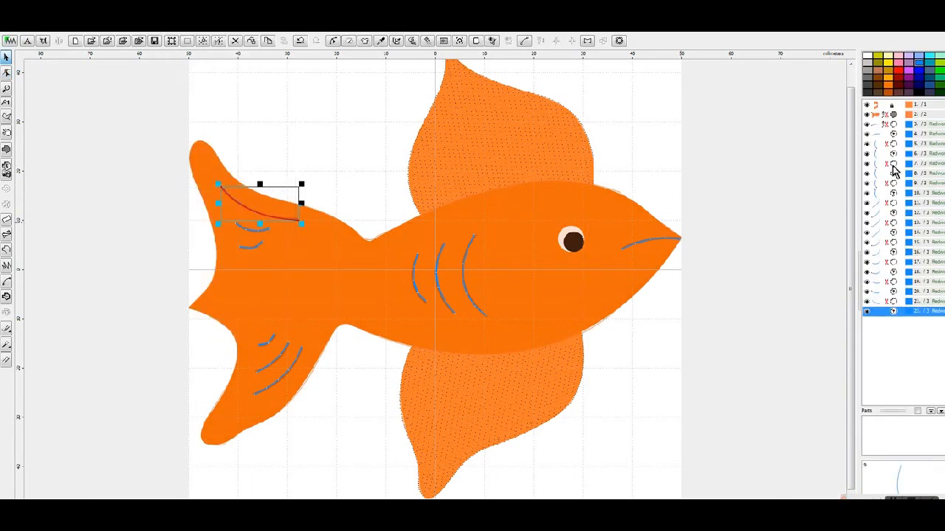
Select all the Redwork detail lines and their backward paths and combine them with Group 1.
shift+click(883, 124)
right_click(884, 140)
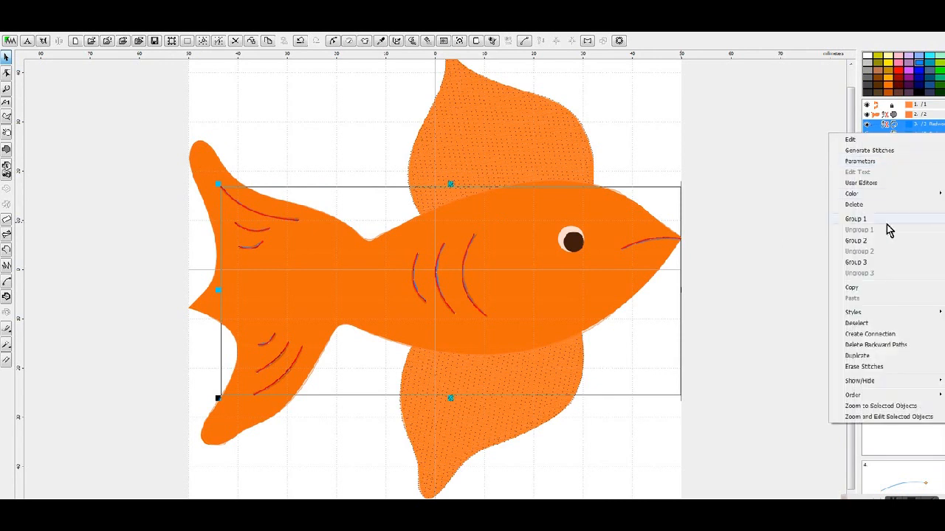
click(874, 218)
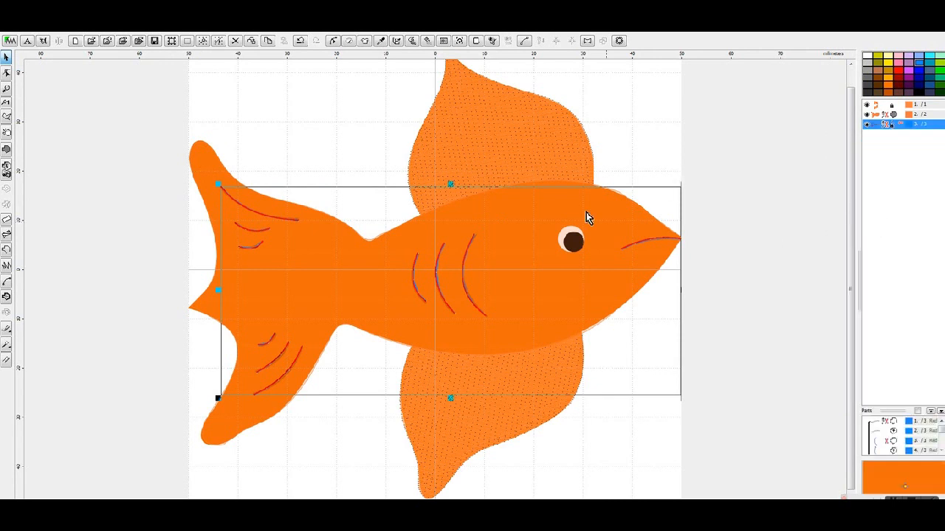
Recolor the grouped detail lines with the brown picked from the image at a curved body line.
scroll(556, 238, up, 3)
right_click(386, 255)
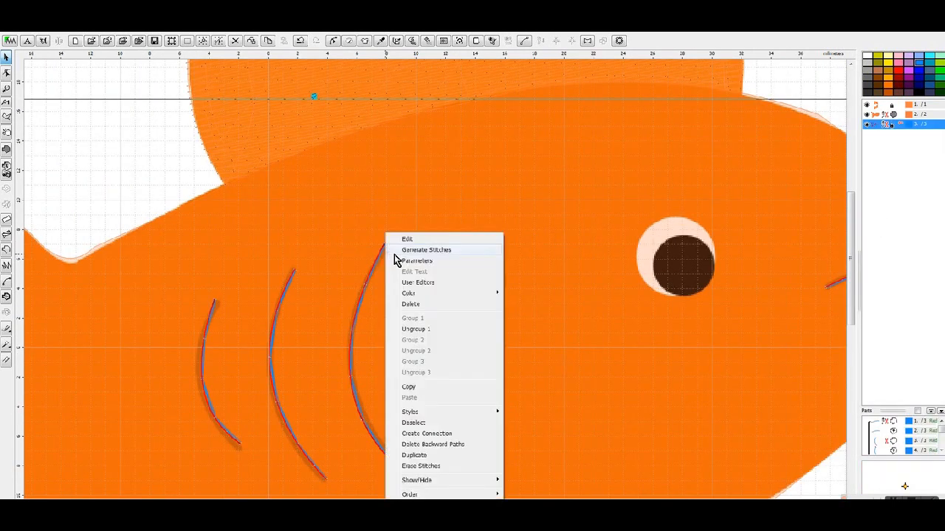
mouse_move(432, 299)
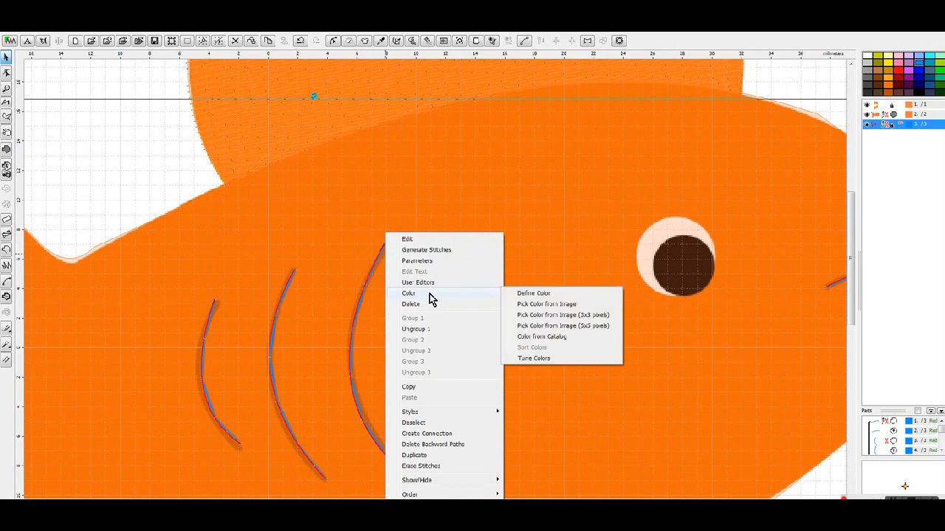
click(535, 308)
click(389, 249)
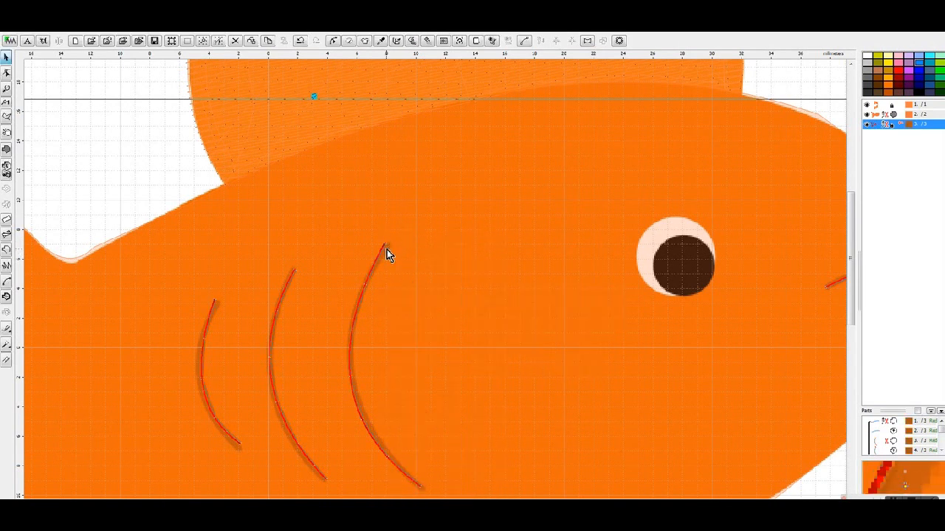
Generate stitches for the grouped detail lines and for the body and tail fill.
right_click(355, 319)
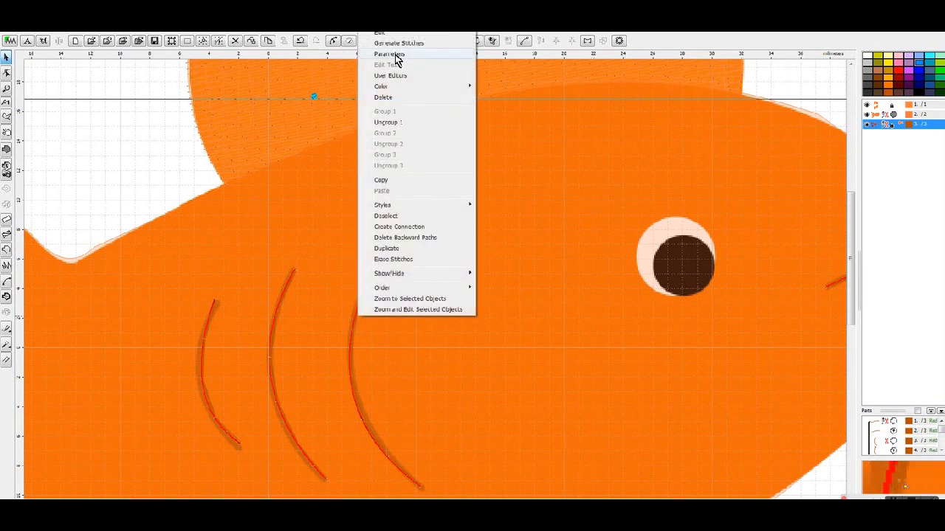
mouse_move(399, 87)
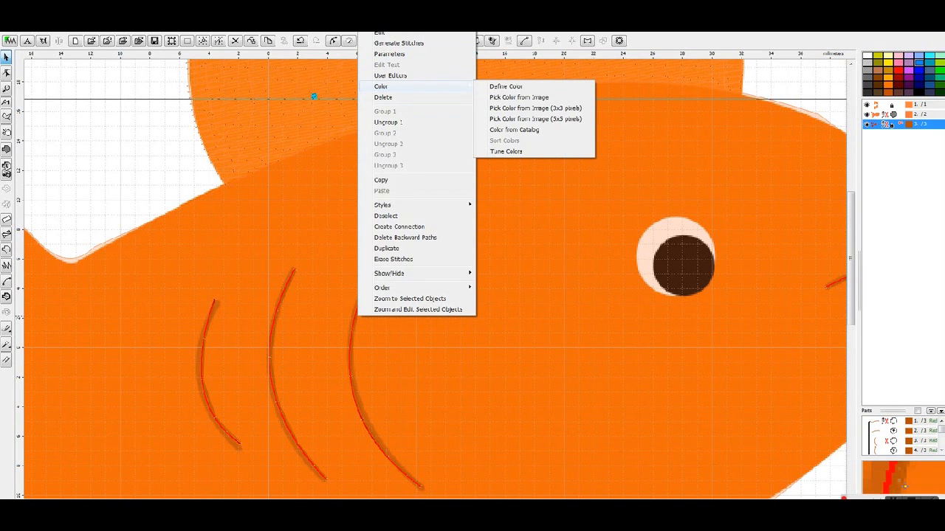
click(398, 43)
click(882, 114)
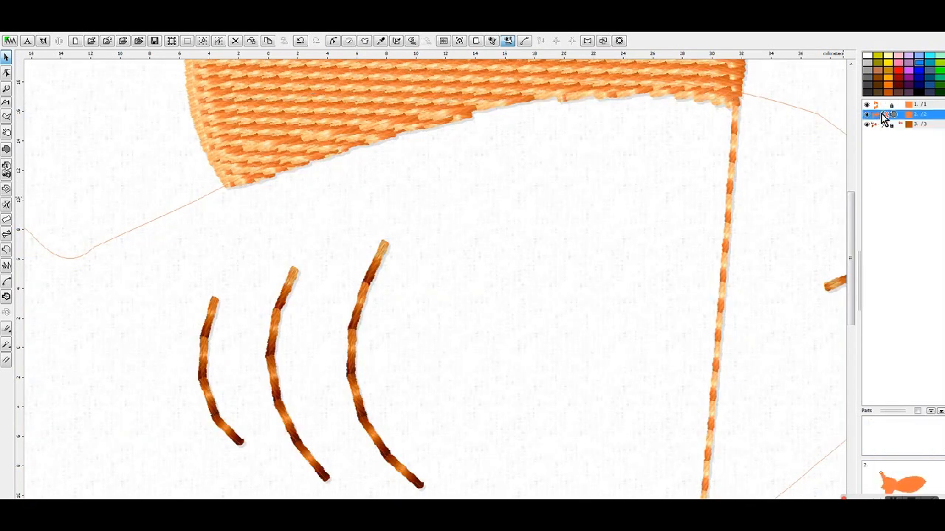
right_click(883, 117)
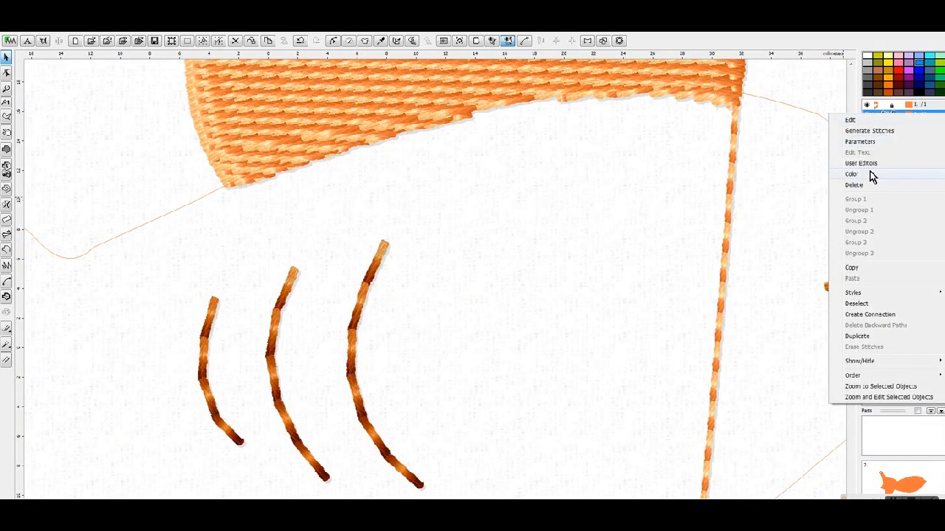
click(879, 132)
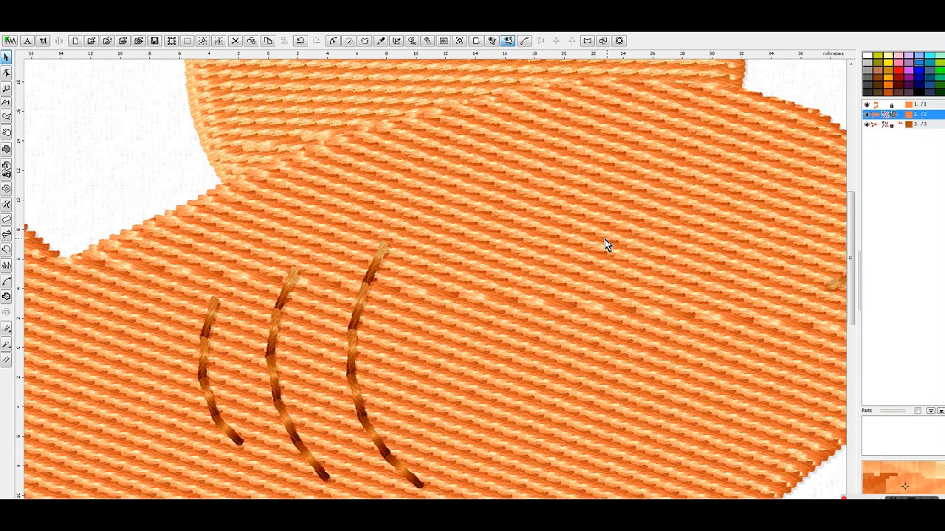
Assign the grouped detail lines a brown thread color from the Floriani catalog.
scroll(475, 327, down, 2)
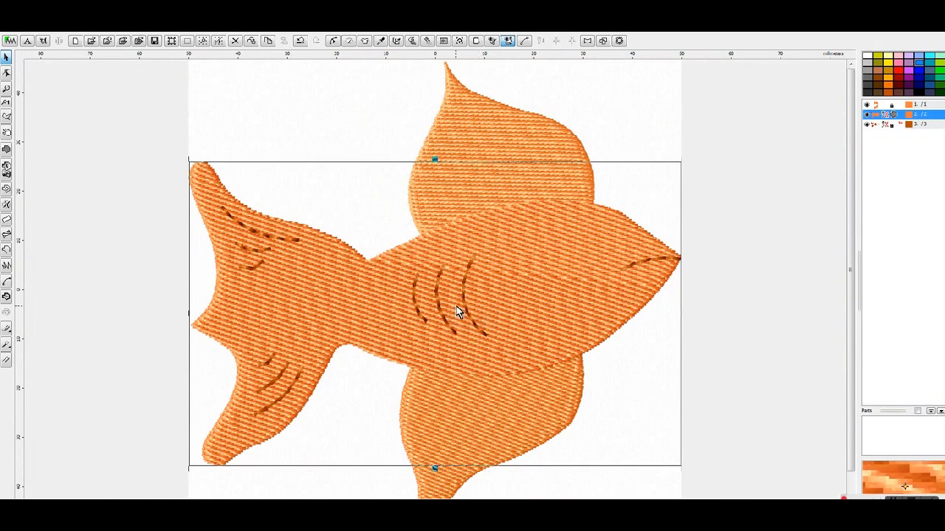
click(879, 124)
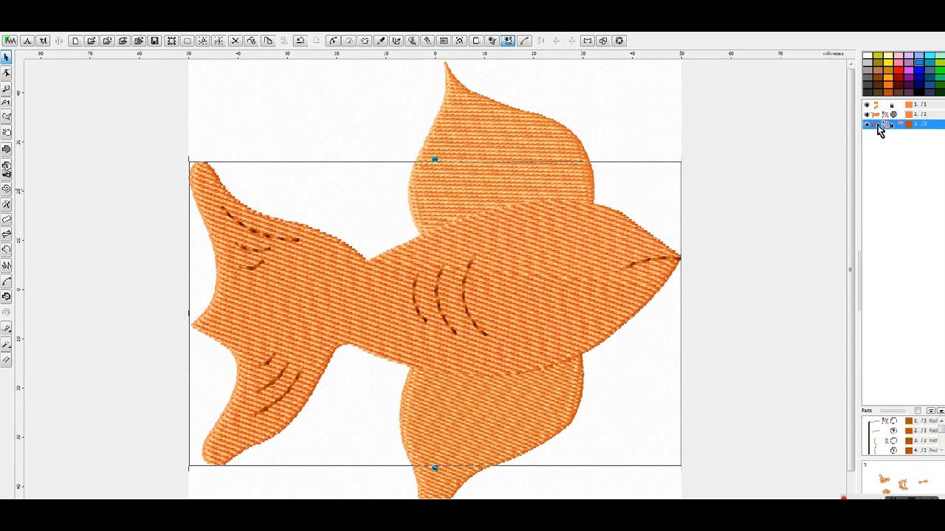
right_click(879, 131)
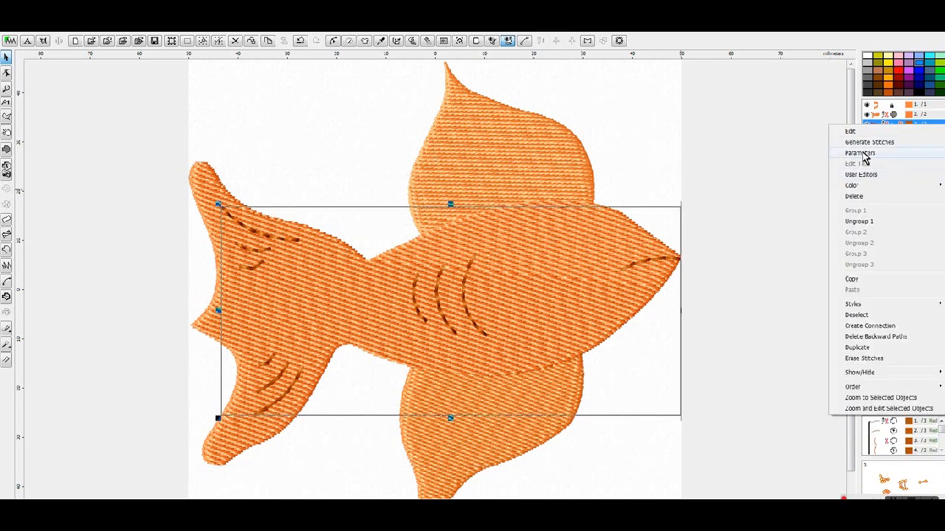
mouse_move(862, 190)
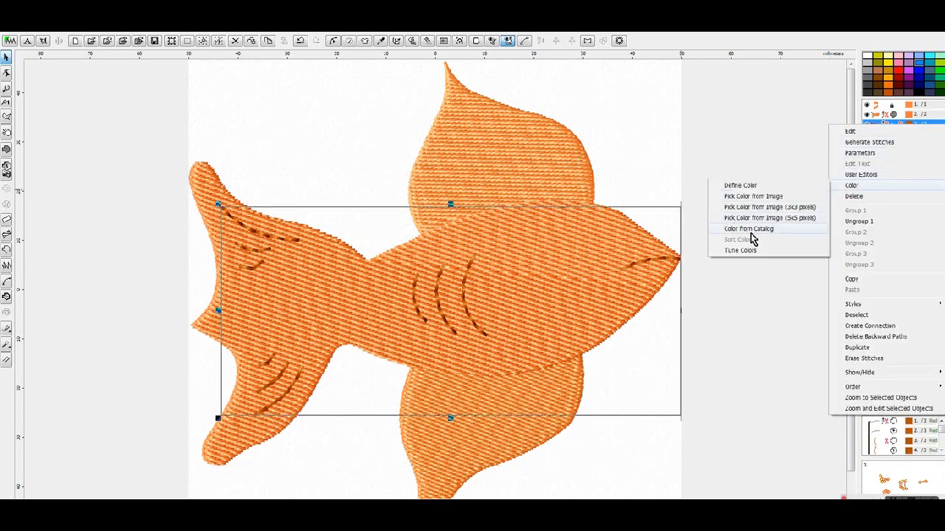
click(748, 229)
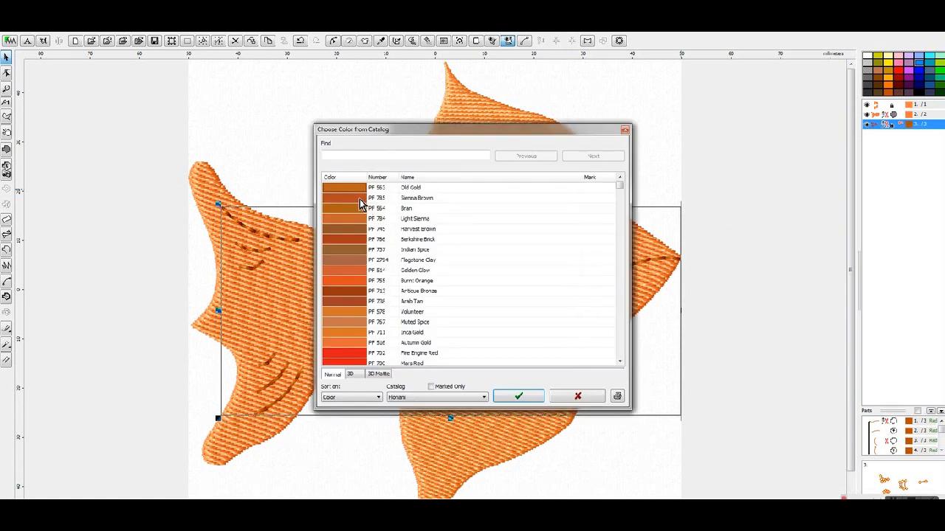
click(519, 398)
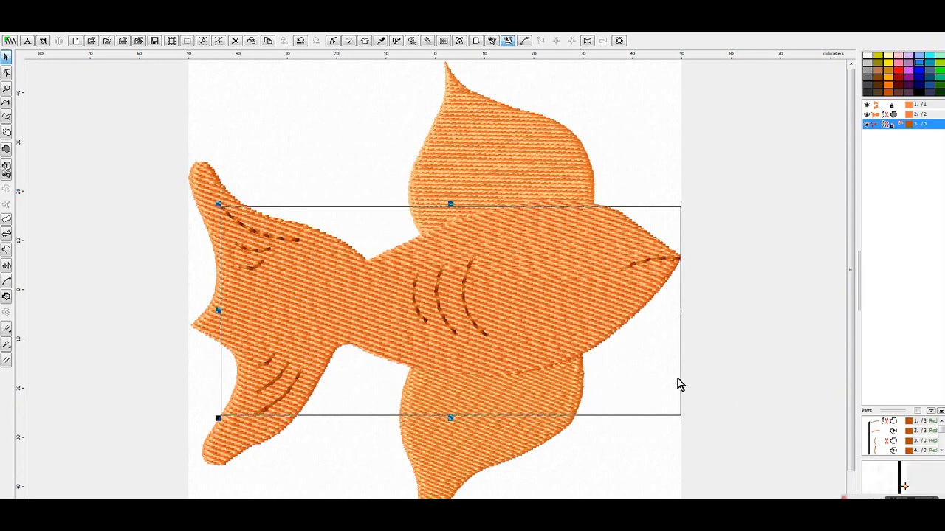
Cut a round hole in the body fill along the edge of the fish's eye and regenerate the stitches.
click(276, 505)
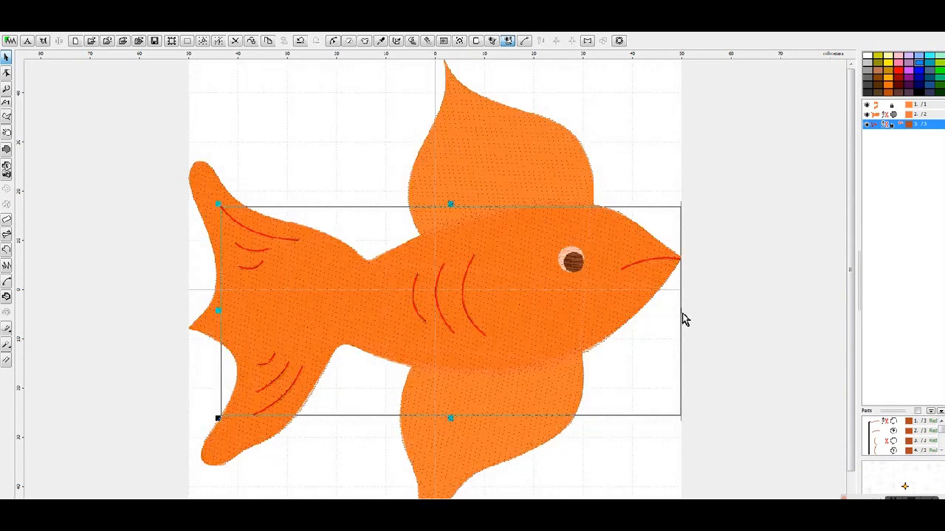
scroll(677, 289, up, 2)
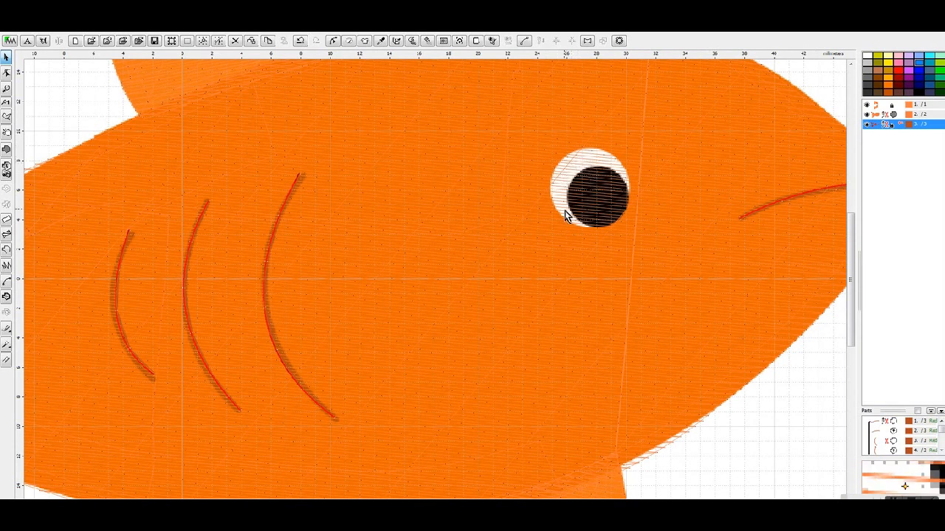
click(877, 116)
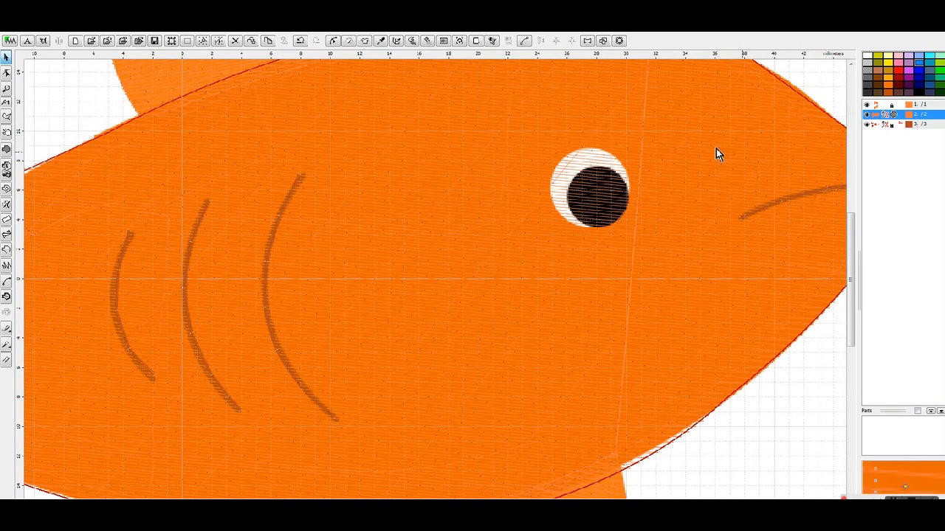
click(8, 192)
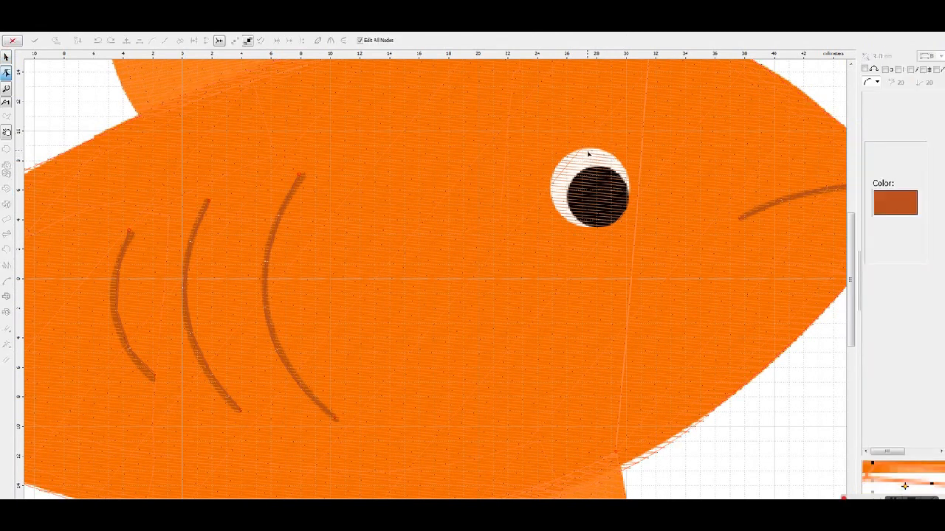
click(553, 190)
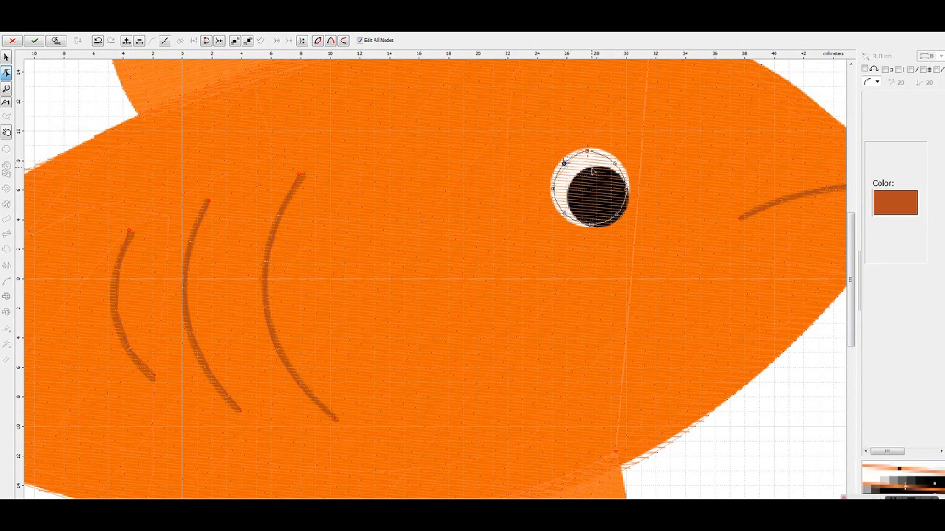
right_click(592, 171)
click(647, 194)
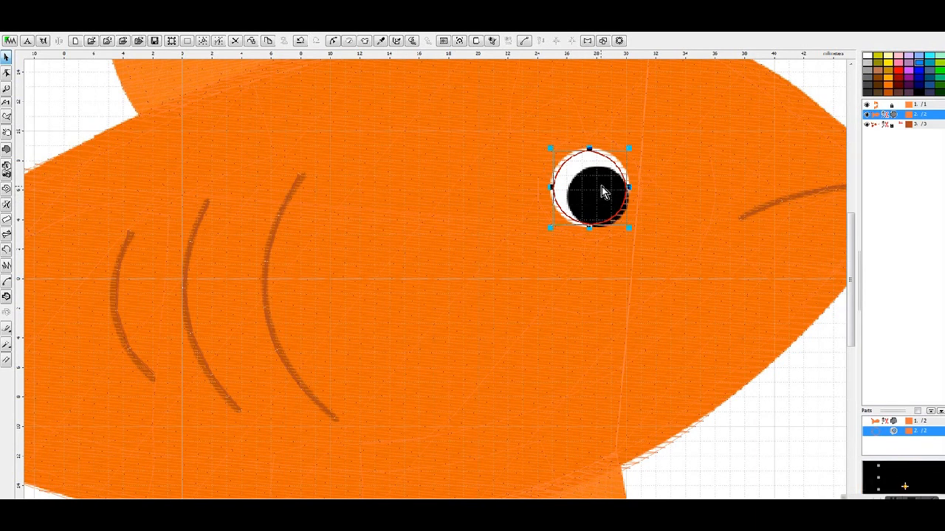
Insert the CIRCLE shape from the Basic outline library and delete its red outline object, keeping the blue filled circle.
click(117, 34)
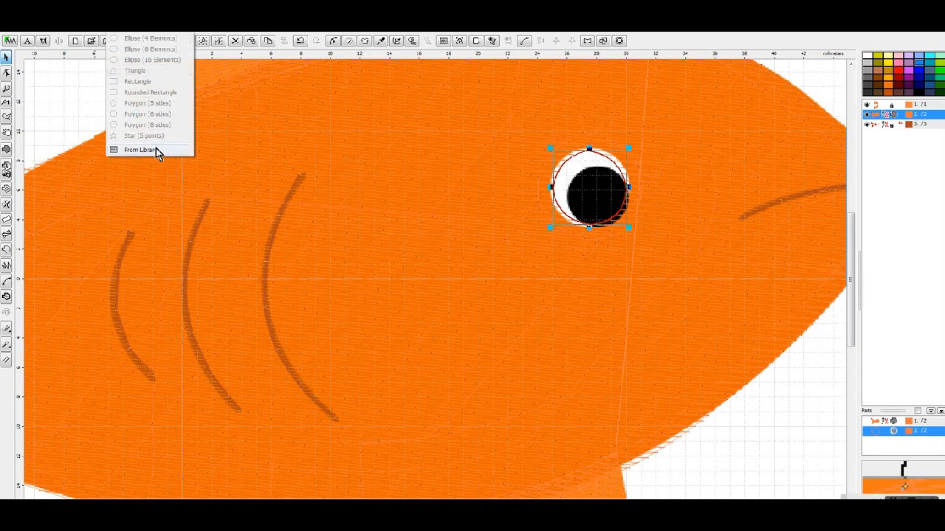
click(156, 148)
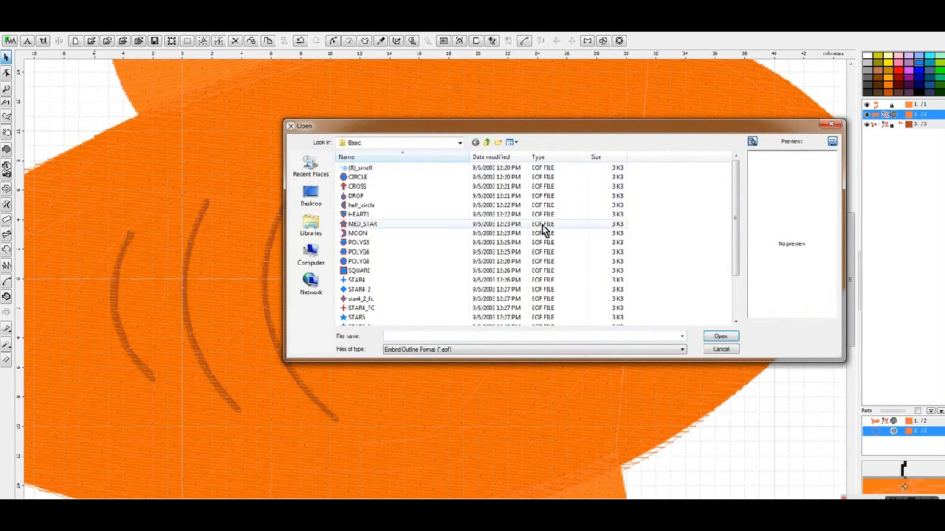
click(392, 178)
click(719, 337)
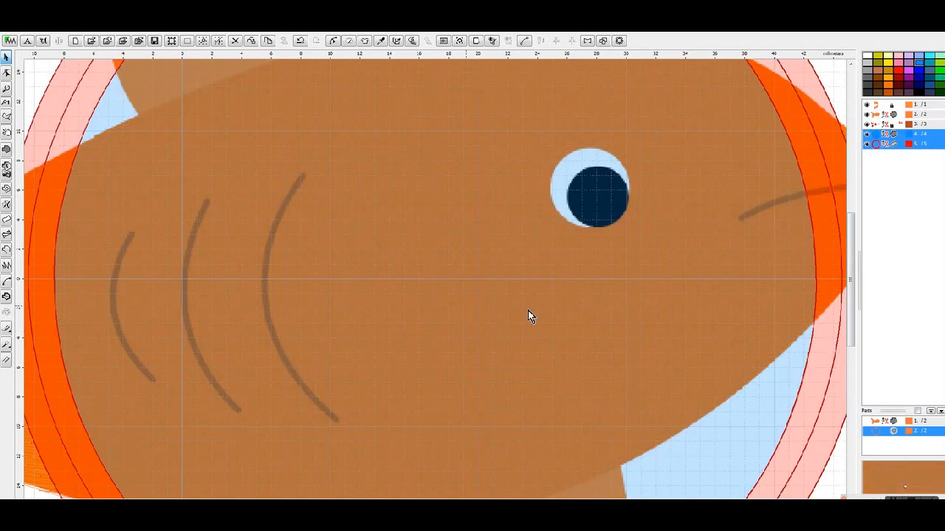
right_click(881, 149)
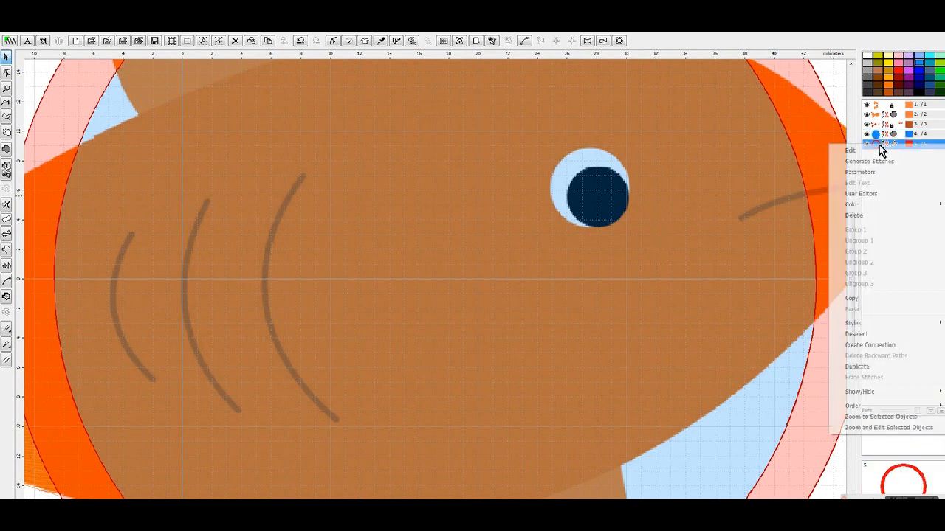
click(875, 217)
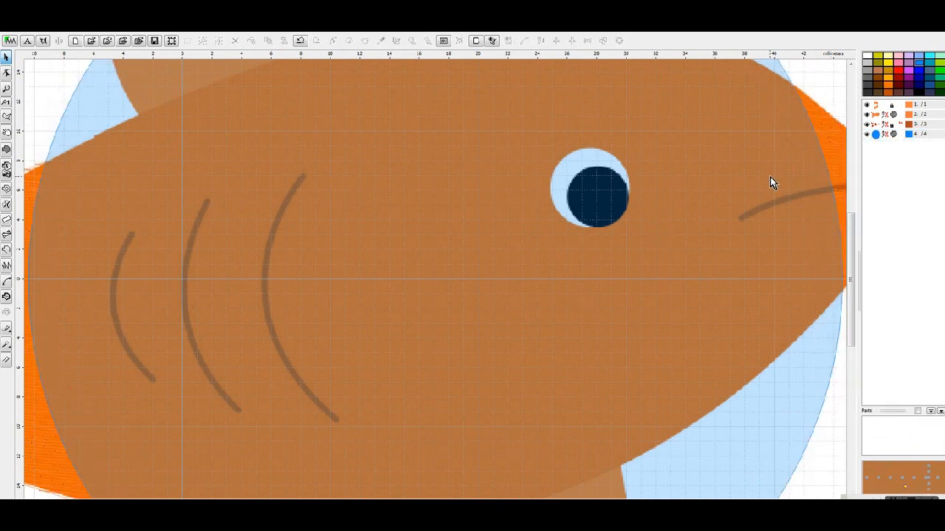
Shrink the blue circle to about 4 mm across and place it exactly over the eye's black pupil.
click(772, 183)
scroll(750, 125, down, 3)
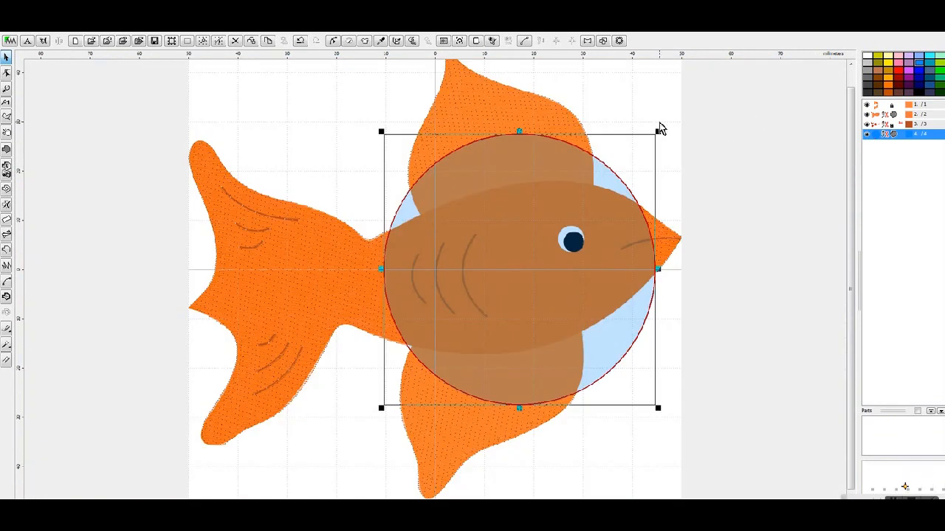
drag(658, 131, 406, 343)
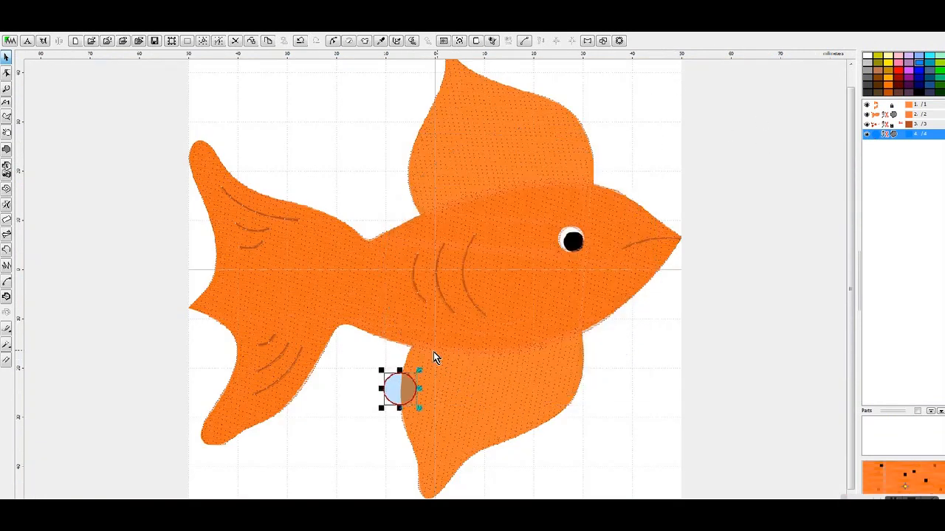
drag(399, 389, 577, 255)
scroll(580, 255, up, 3)
drag(708, 208, 678, 214)
click(656, 244)
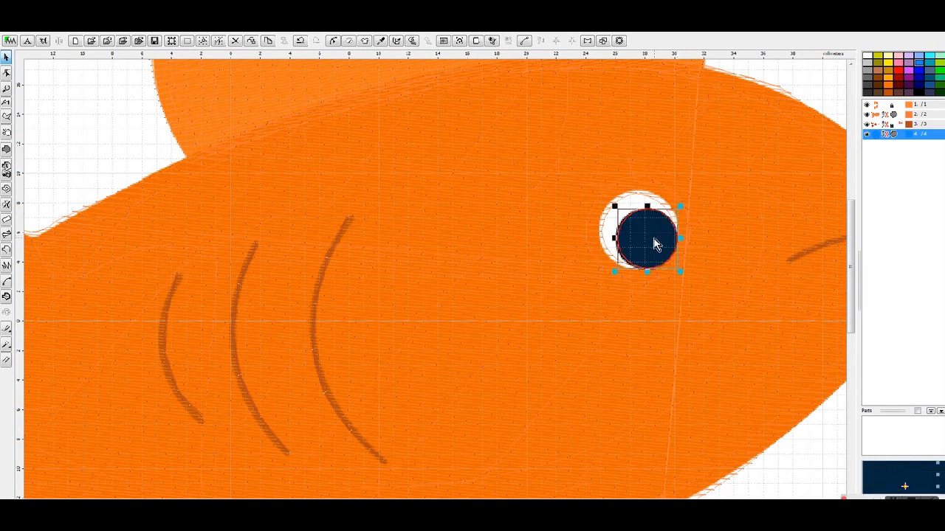
click(654, 243)
drag(653, 237, 654, 244)
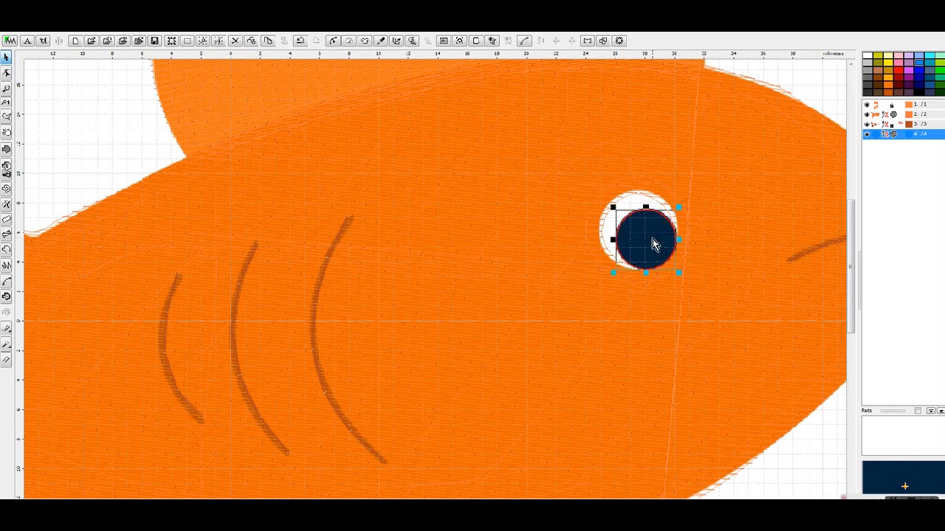
Change the pupil circle's fill to Auto Column and generate its stitches.
right_click(880, 137)
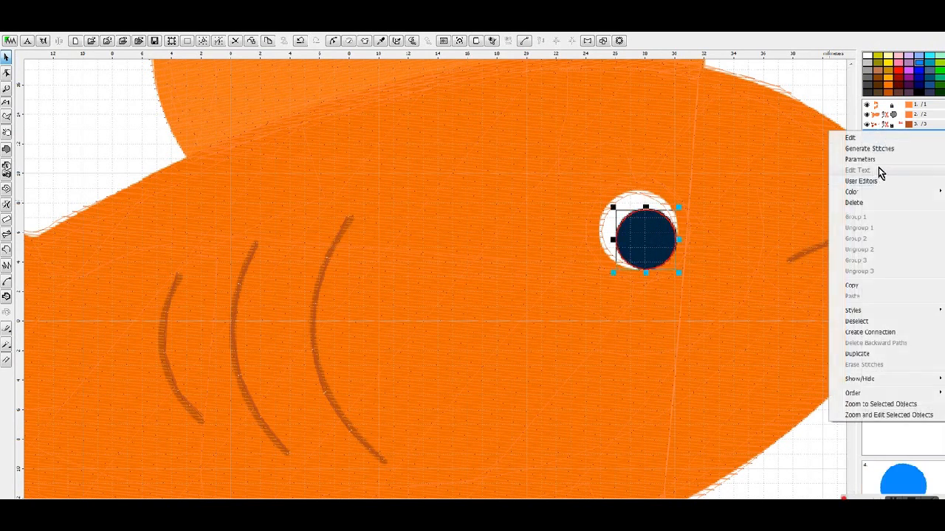
click(861, 159)
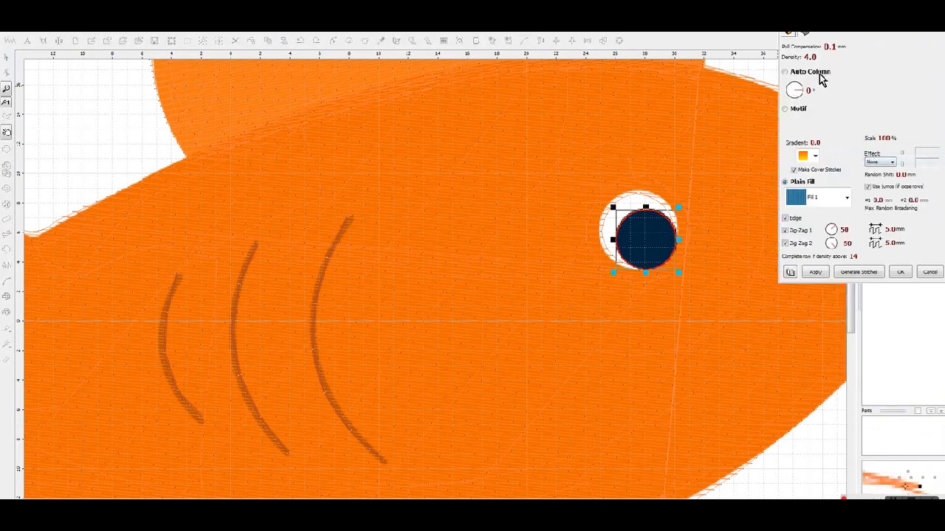
click(862, 272)
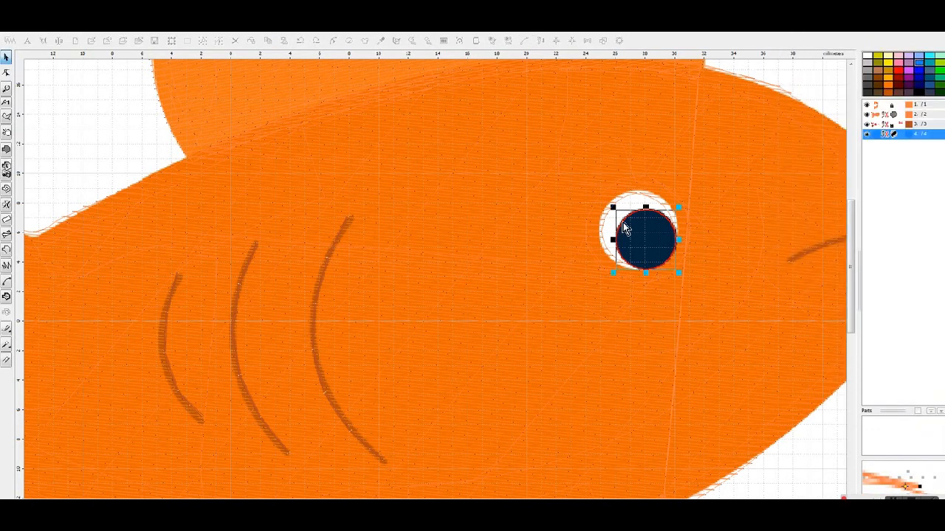
right_click(648, 239)
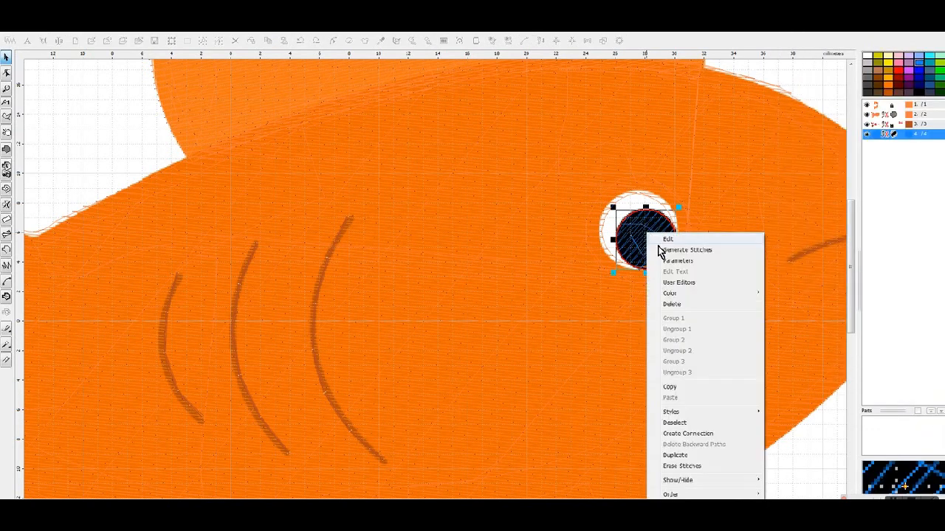
click(701, 250)
Assign the pupil circle the Floriani catalog color PF 900 Black and check it in the realistic stitch preview.
right_click(648, 233)
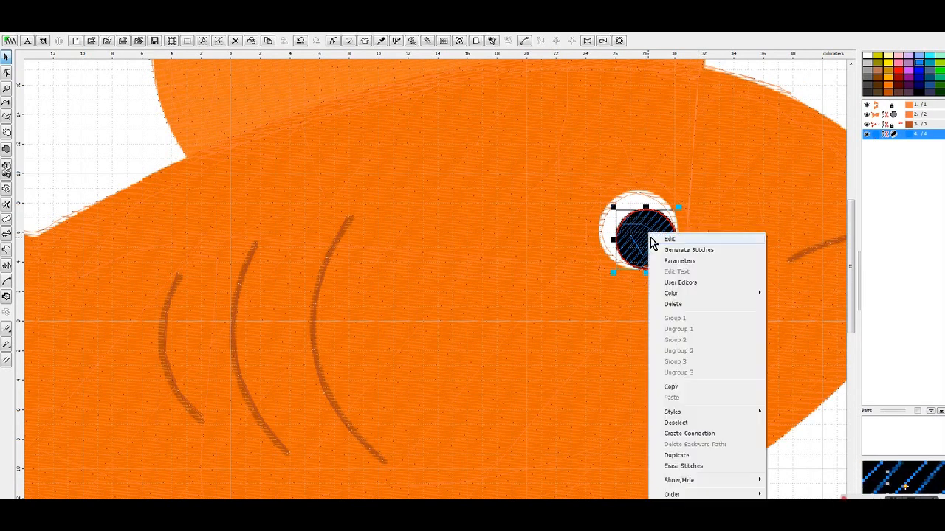
mouse_move(679, 295)
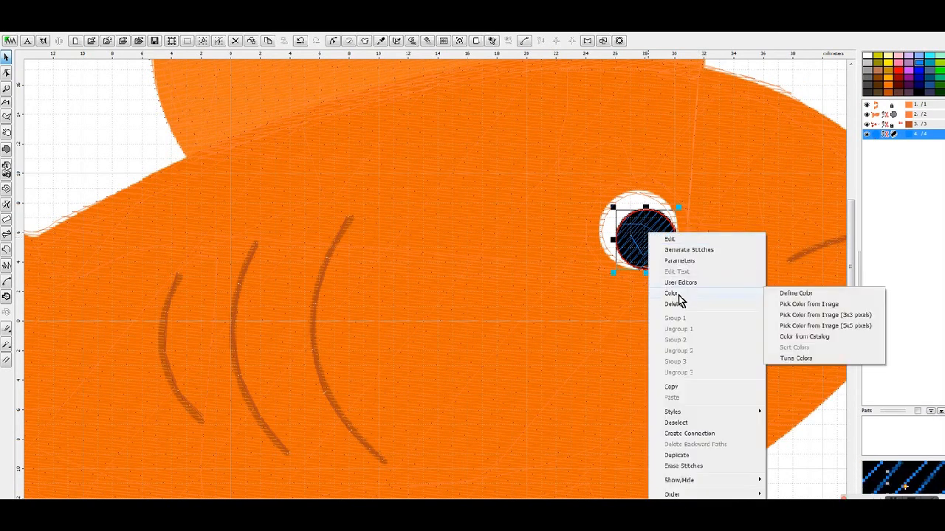
click(825, 338)
click(405, 156)
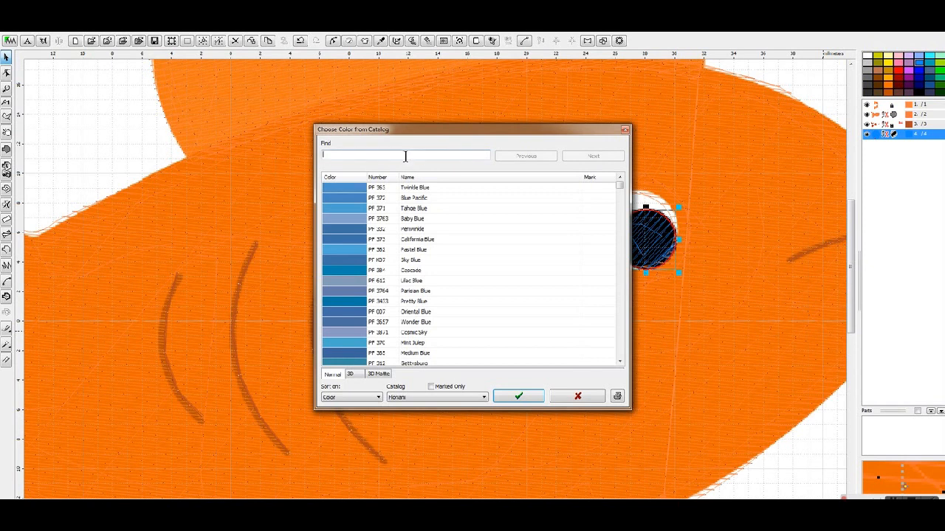
text(nf 900)
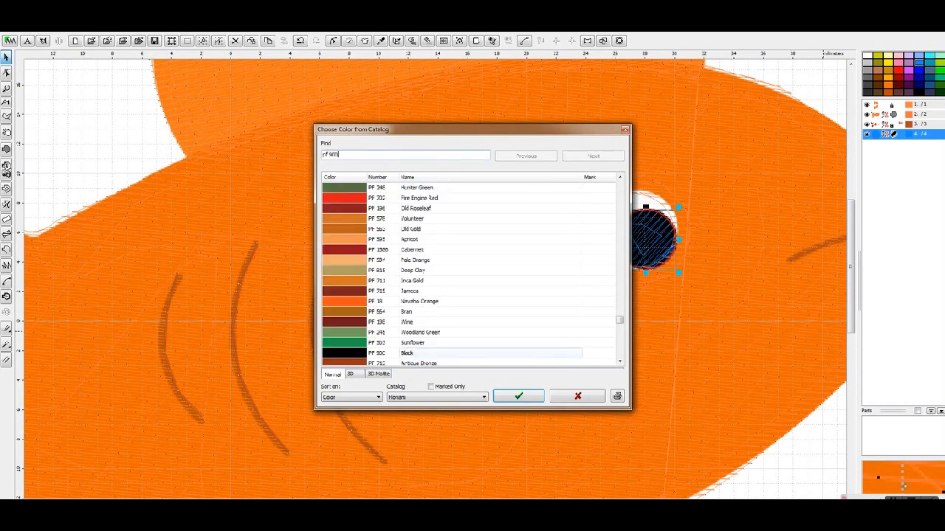
click(356, 354)
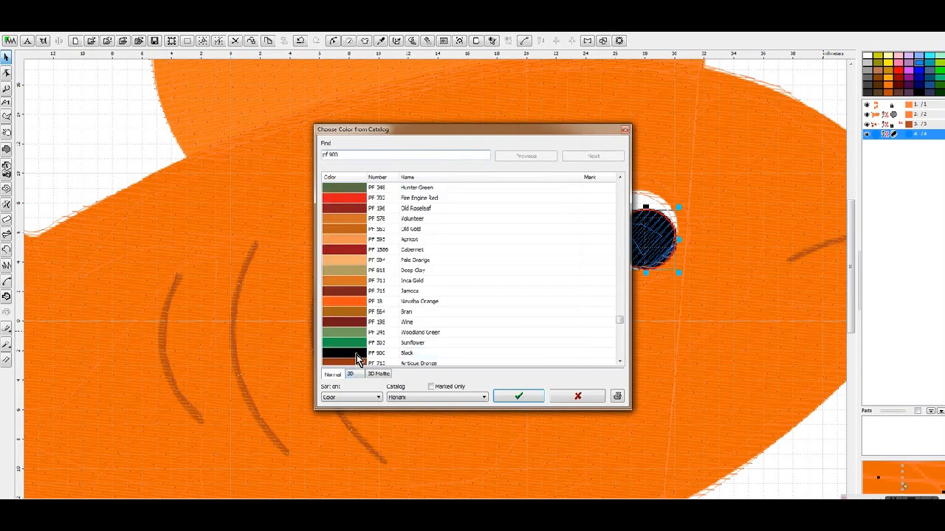
click(517, 397)
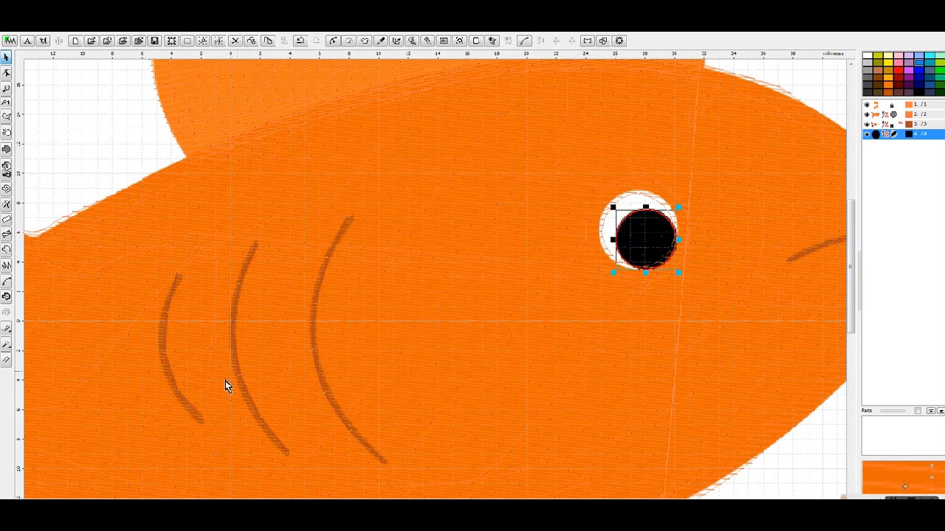
key(t)
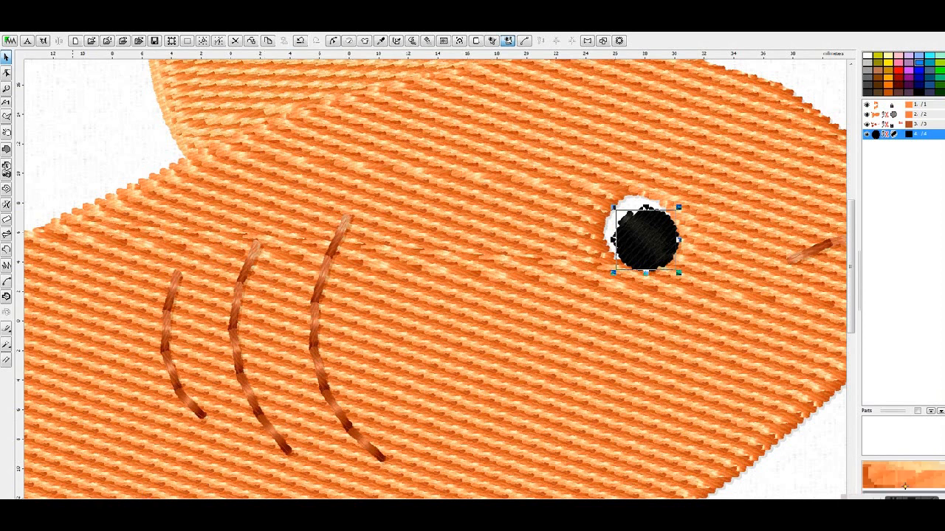
key(t)
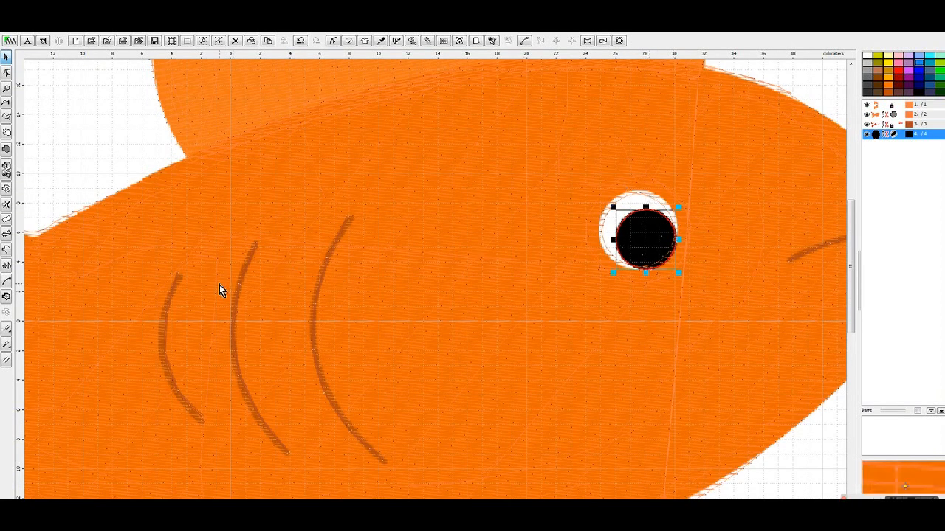
Draw a closed fill shape over the eye's white, following the outer eye edge and slightly overlapping the black pupil's inner edge.
click(6, 150)
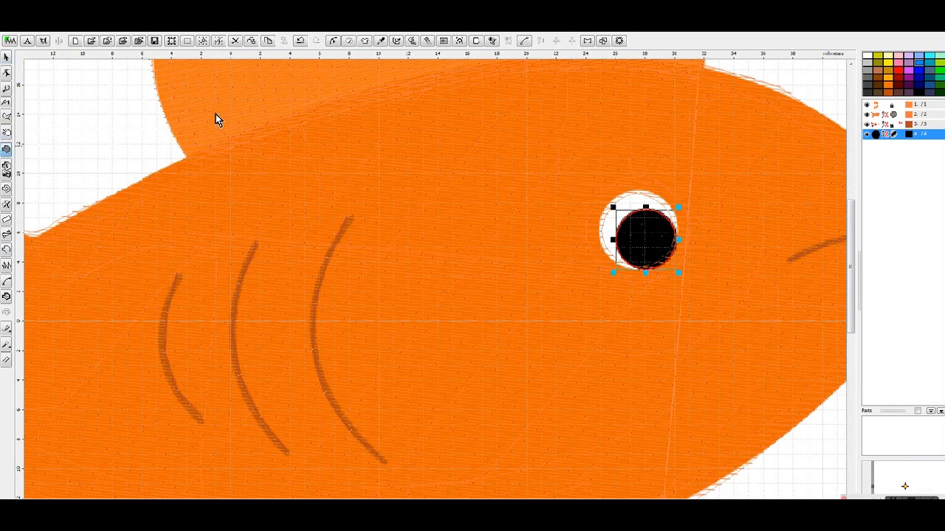
click(677, 239)
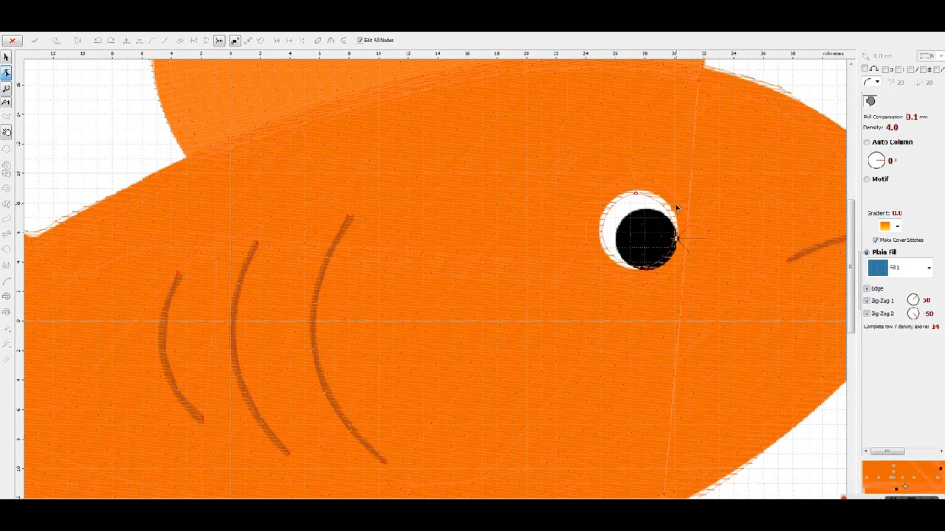
click(655, 193)
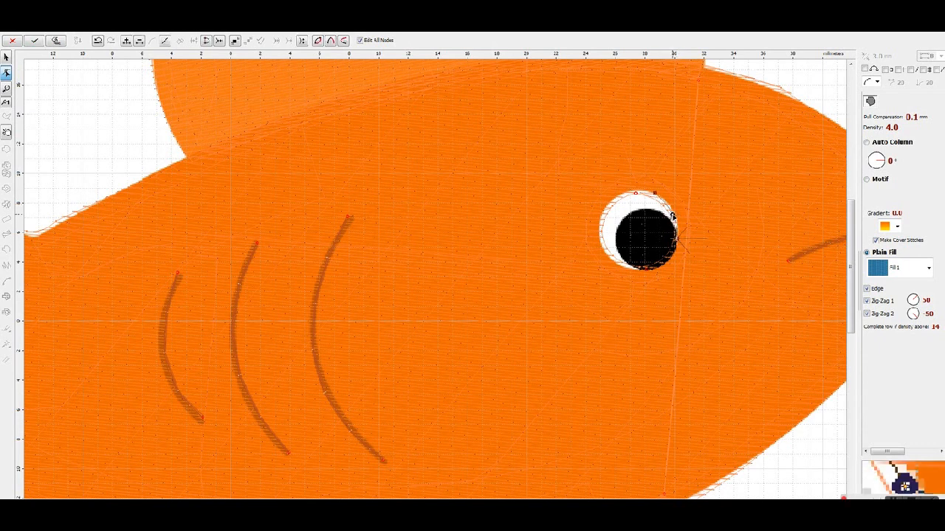
click(604, 209)
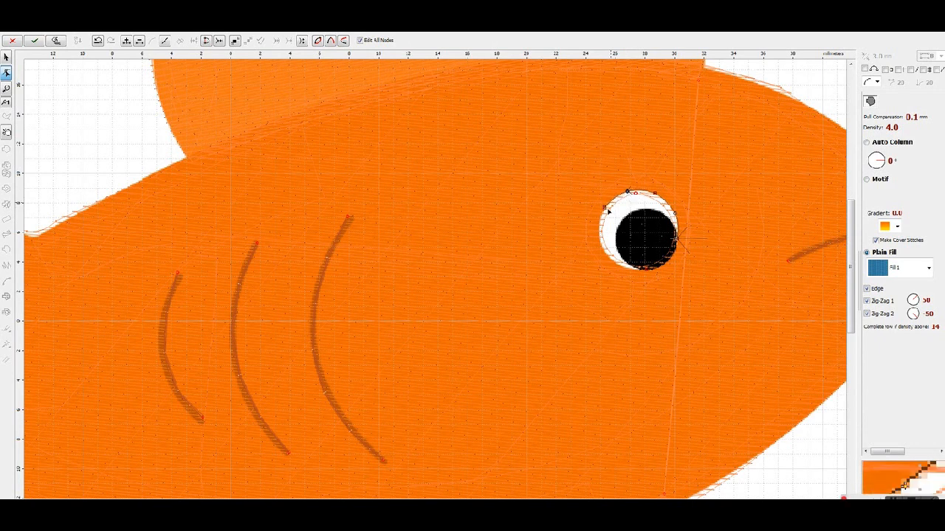
click(605, 253)
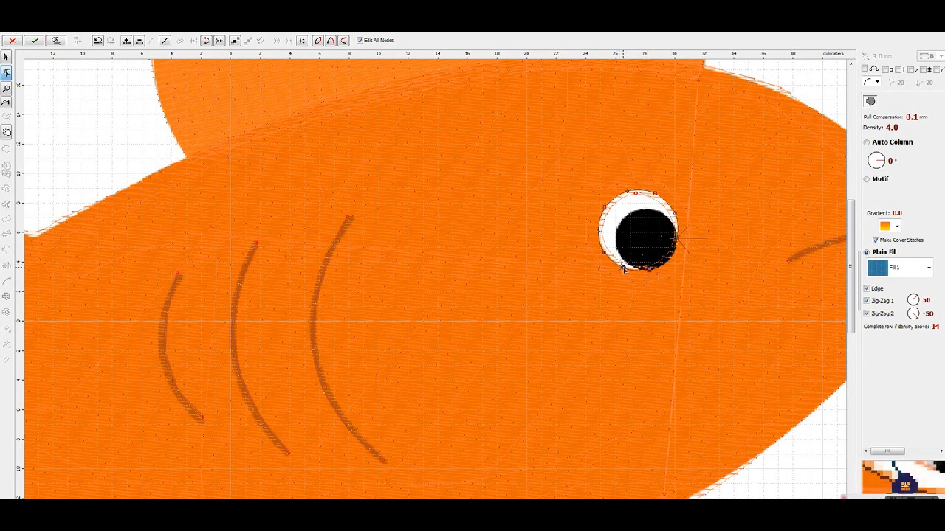
click(621, 241)
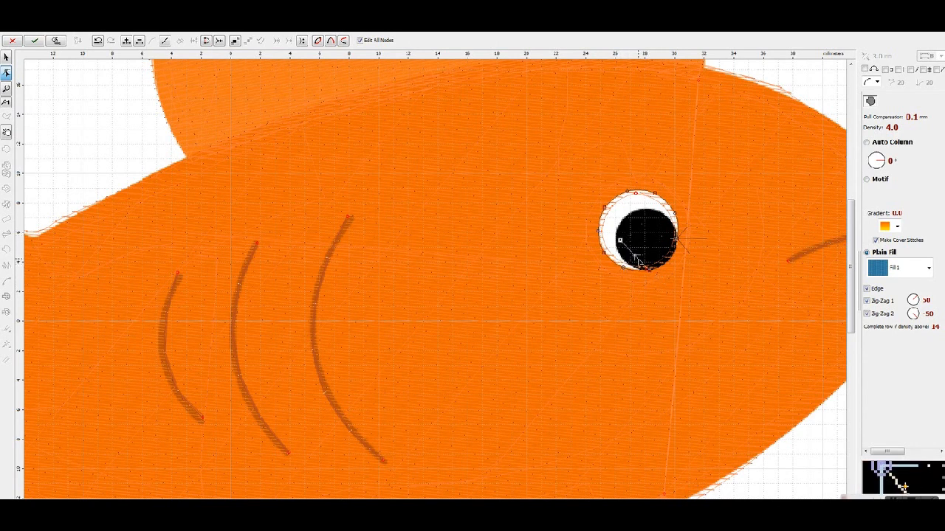
click(650, 215)
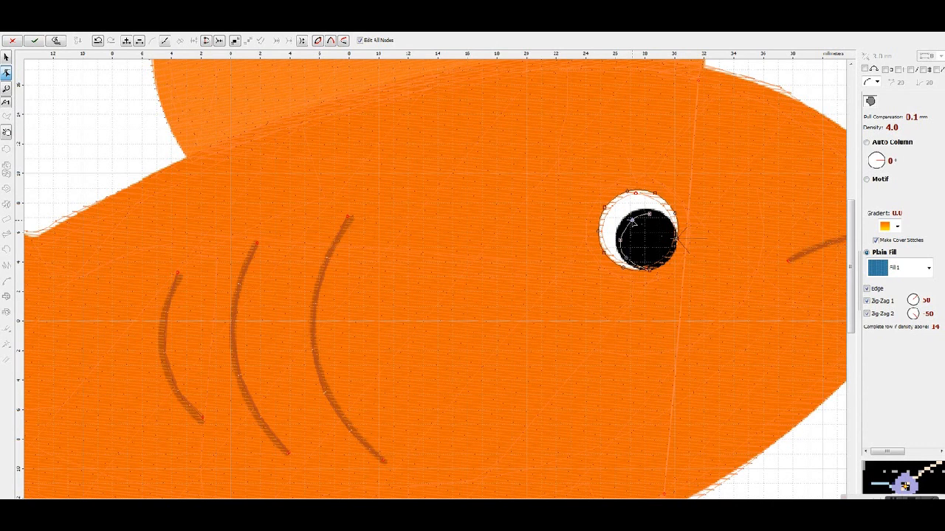
click(668, 231)
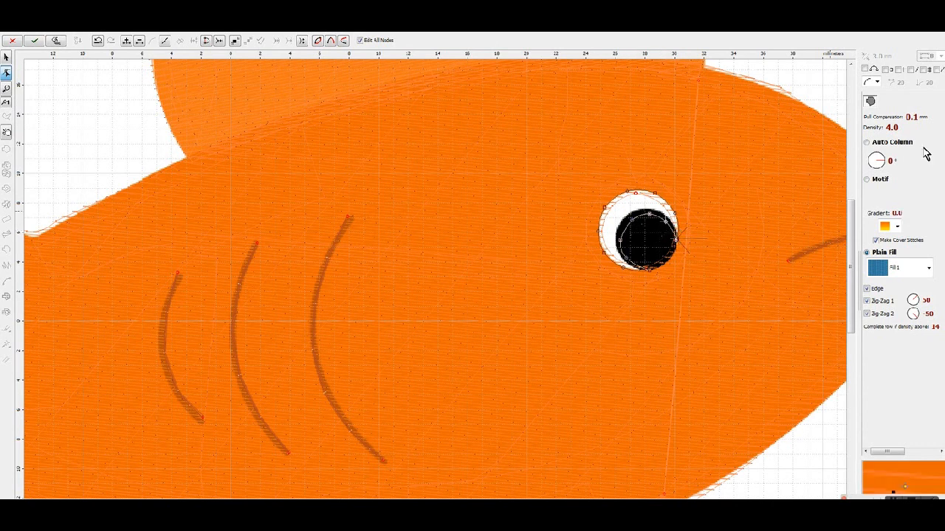
Set the eye-white shape's fill to Auto Column and generate its stitches.
click(894, 146)
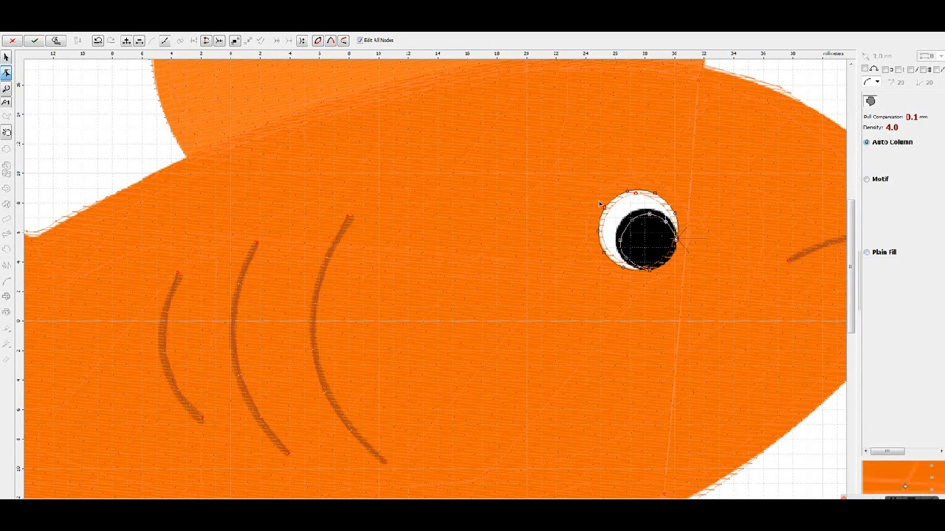
right_click(640, 203)
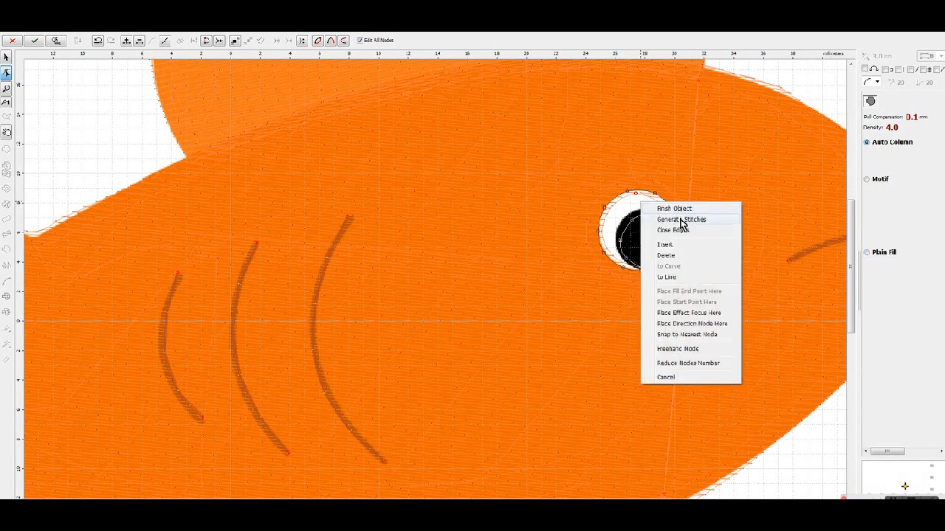
click(676, 220)
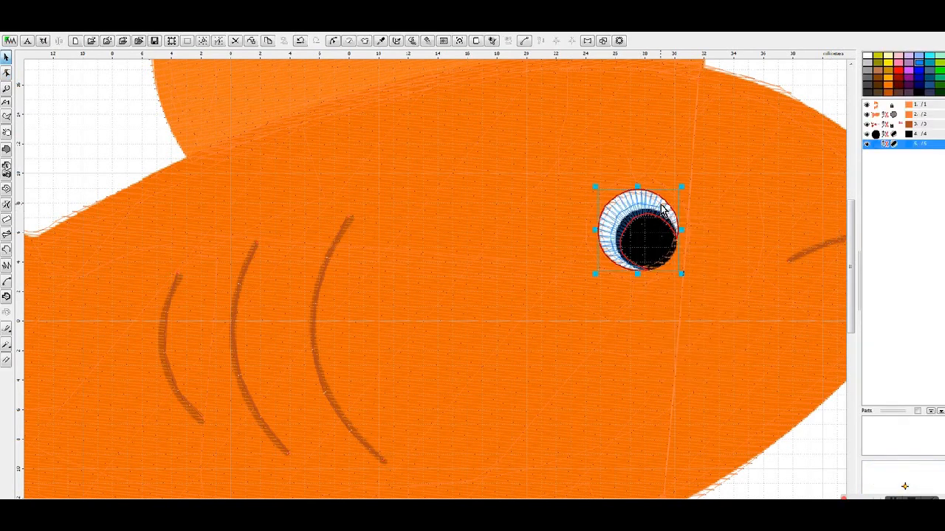
Assign the eye-white shape the Floriani catalog color PF 801 Ice Cap.
right_click(661, 206)
mouse_move(702, 270)
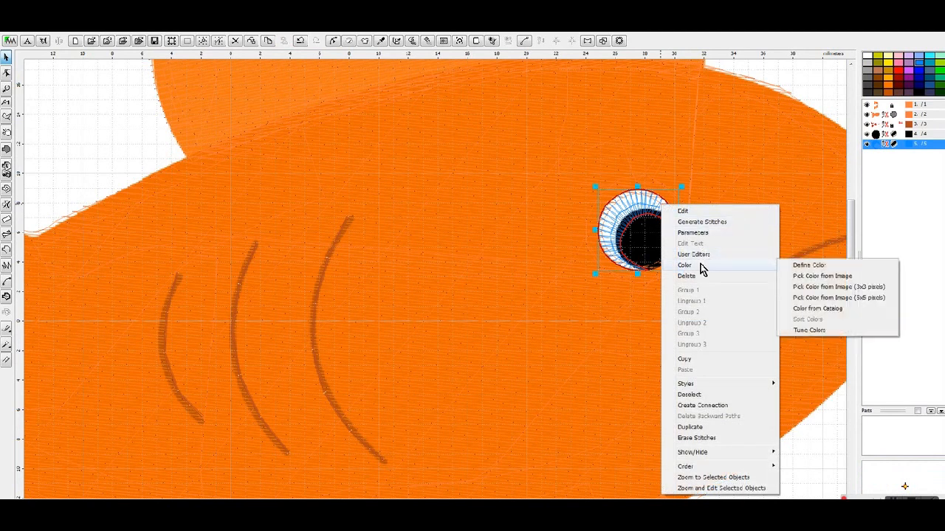
click(811, 308)
click(382, 156)
text(pf 801)
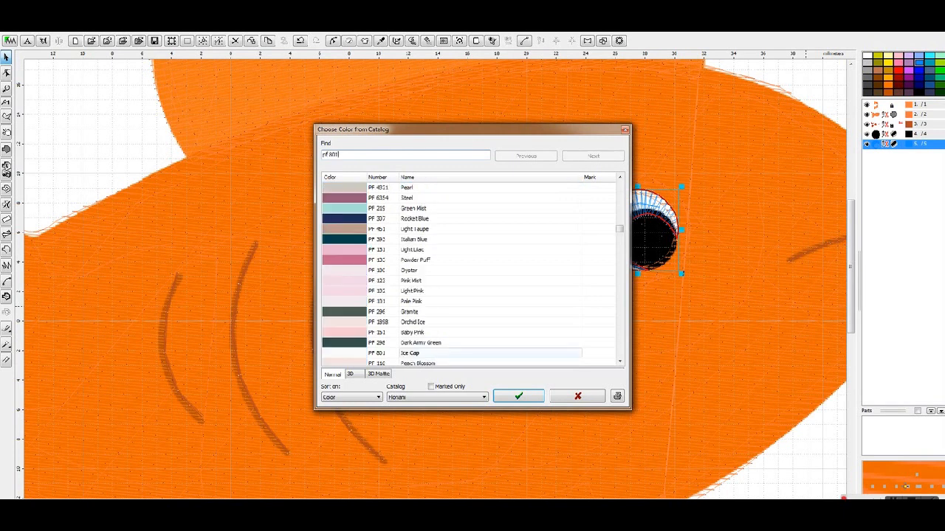
click(347, 353)
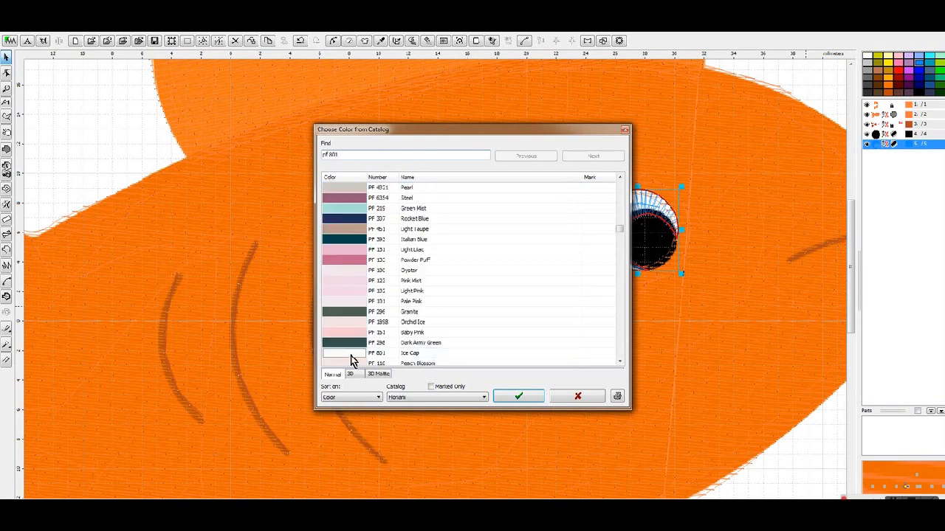
click(516, 397)
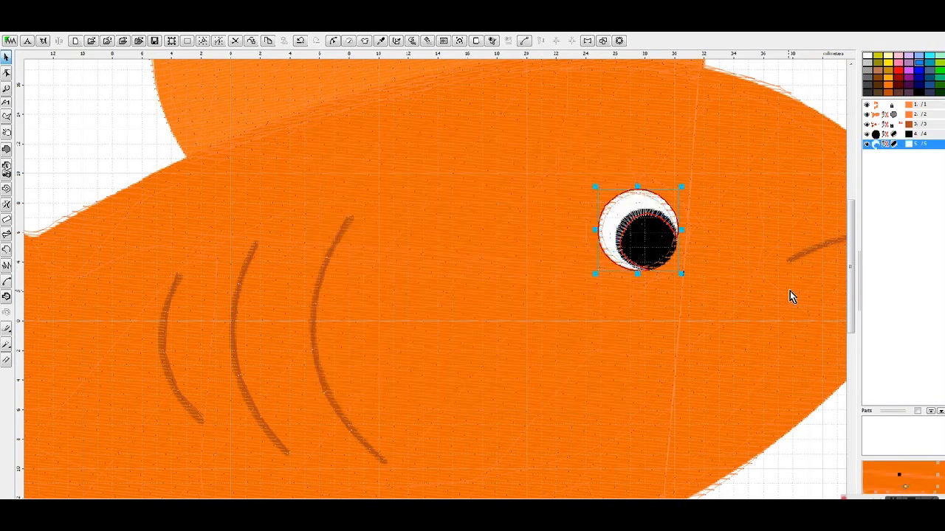
Order the black pupil circle to the front of the eye white and check the whole fish in the realistic stitch preview.
click(880, 135)
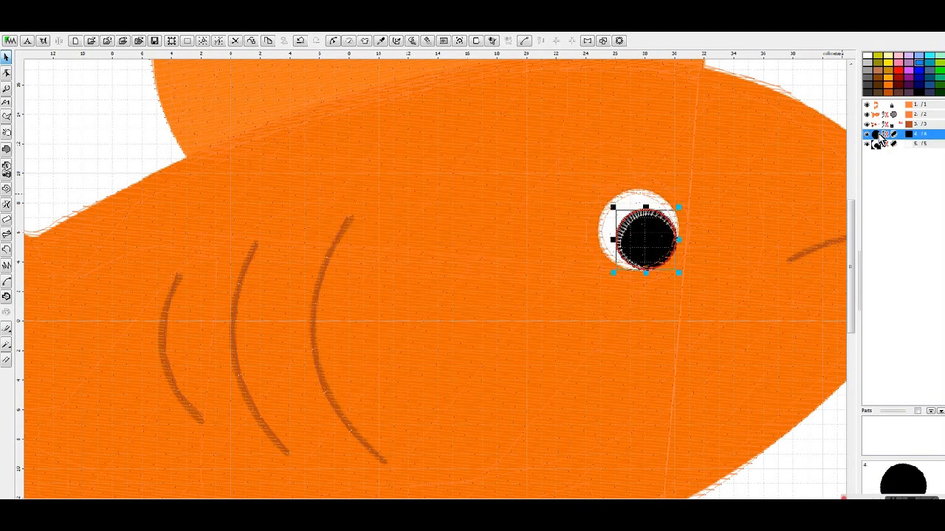
right_click(878, 138)
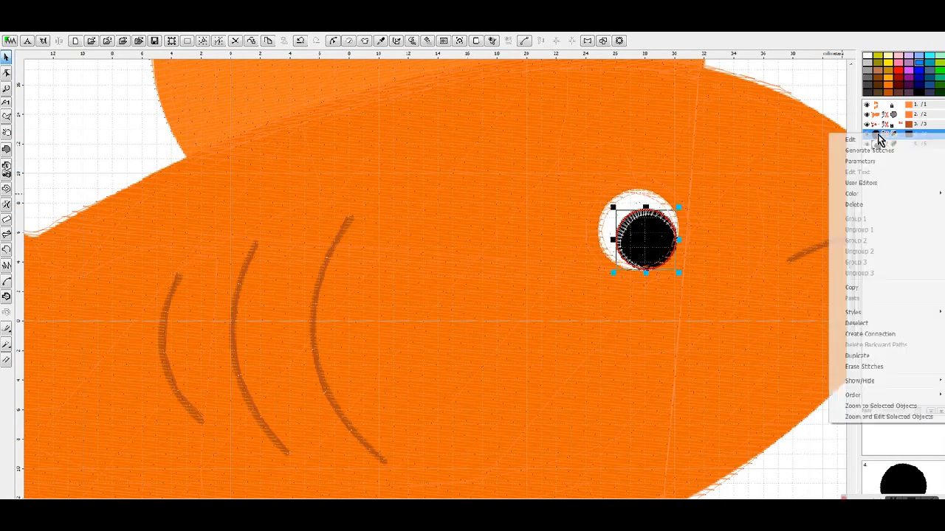
mouse_move(868, 397)
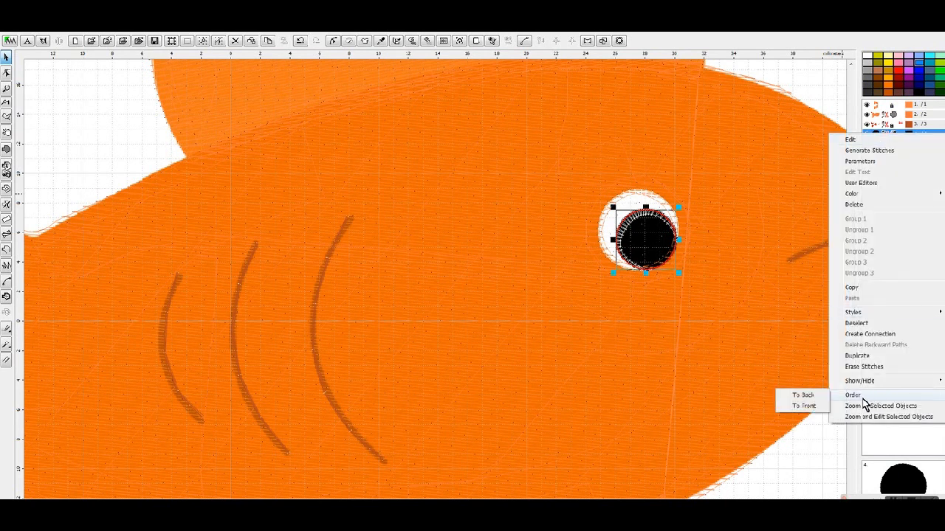
click(806, 407)
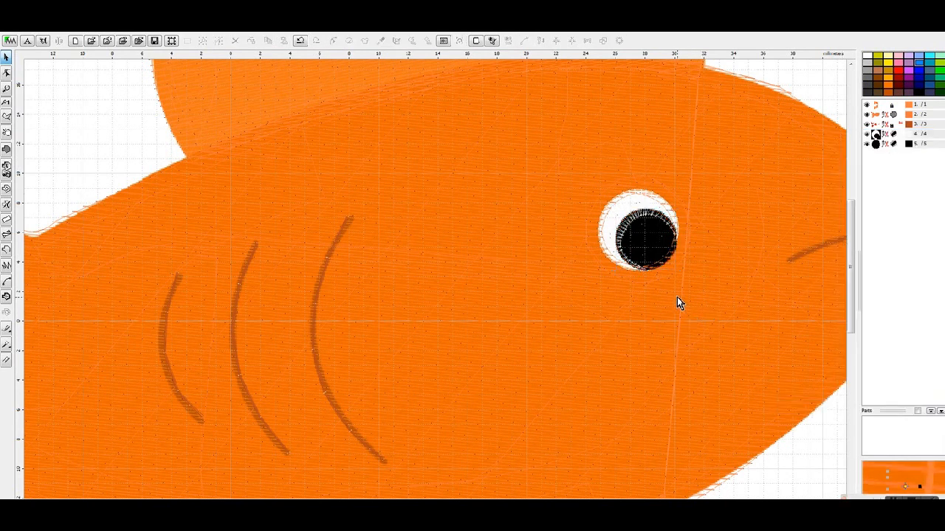
scroll(668, 298, down, 2)
scroll(656, 294, down, 1)
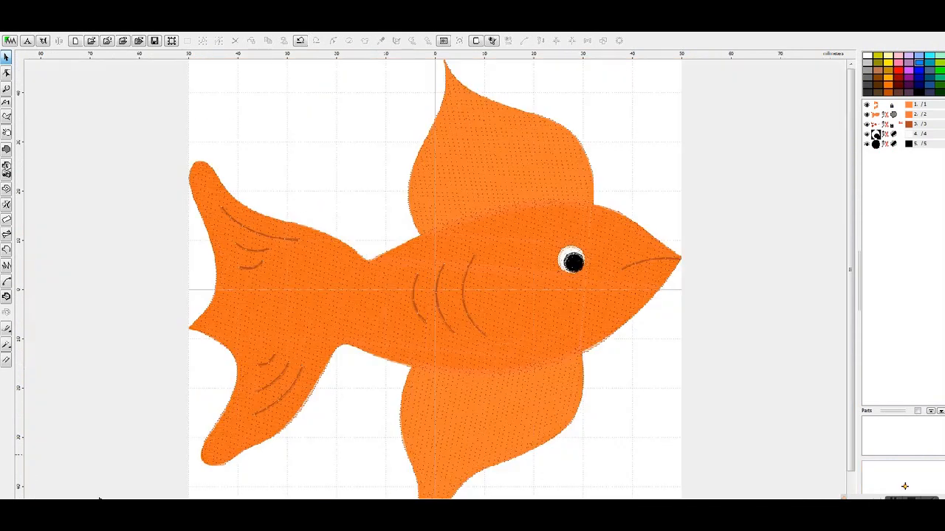
key(F9)
scroll(358, 374, down, 2)
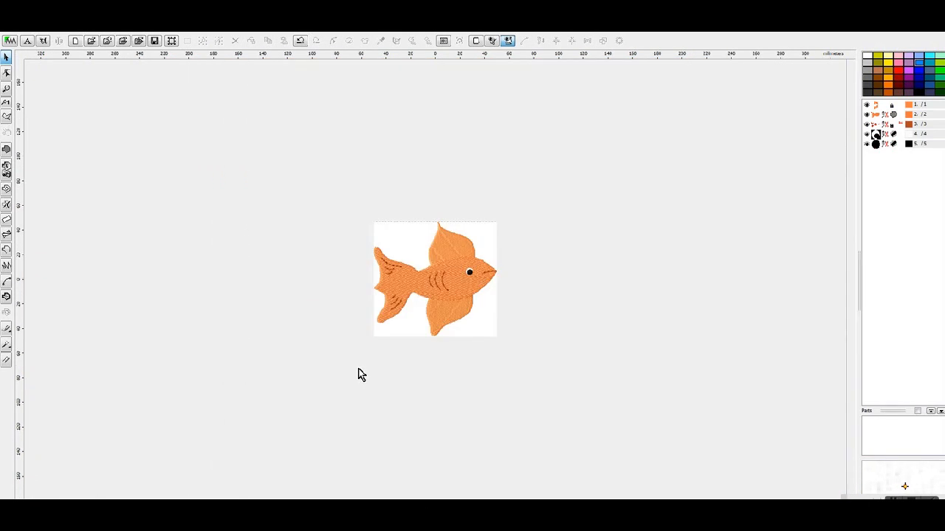